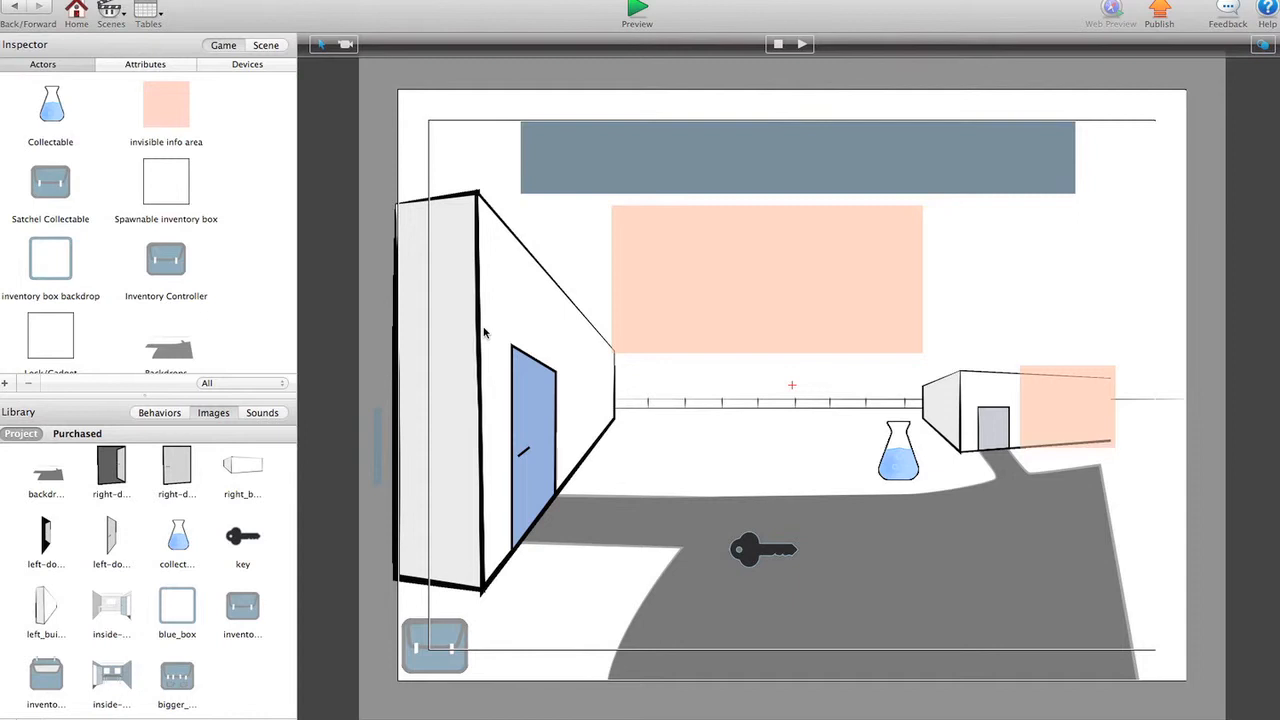
# Step: Start the game preview and check the locked-door, far-building and white-sky captions
pyautogui.click(637, 10)
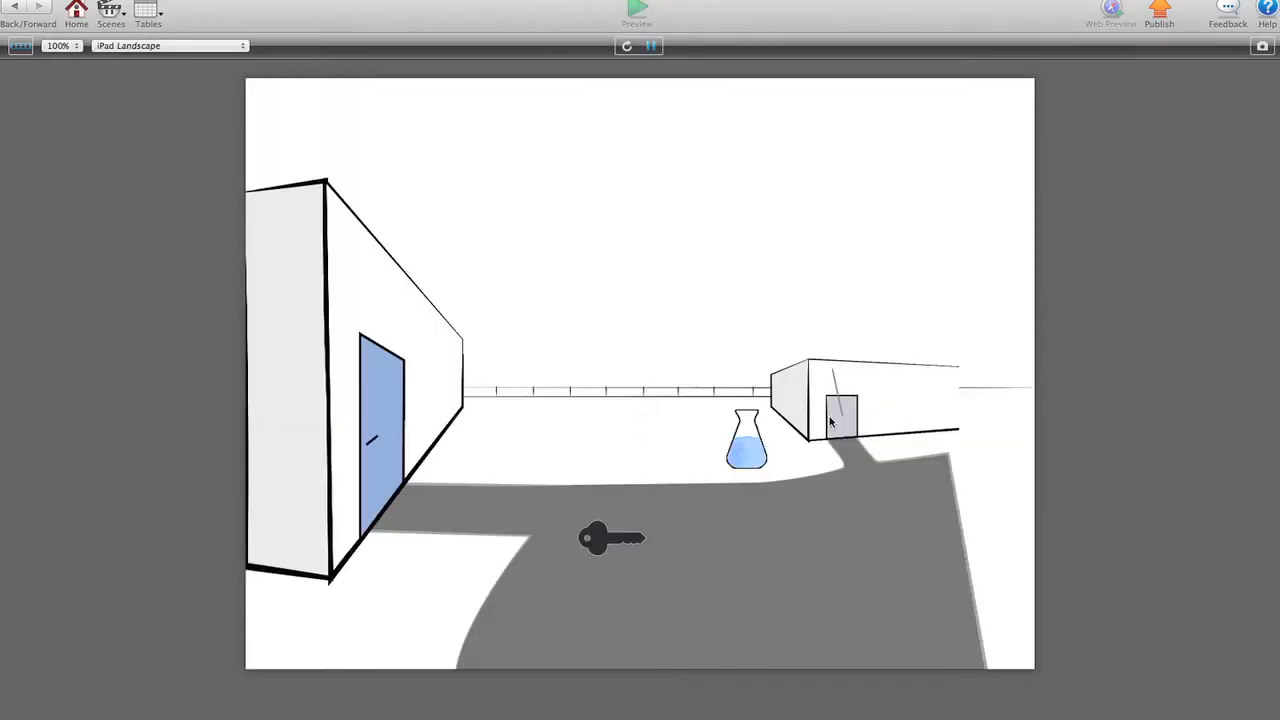
pyautogui.click(830, 422)
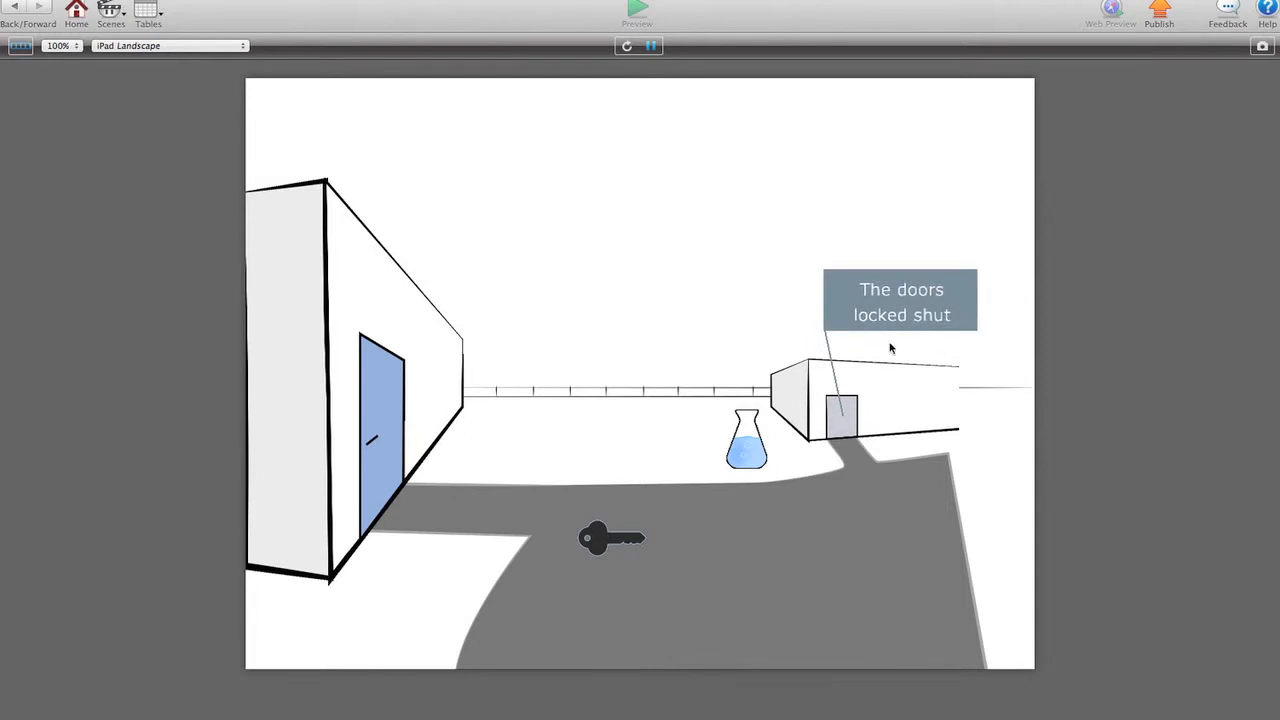
pyautogui.click(900, 392)
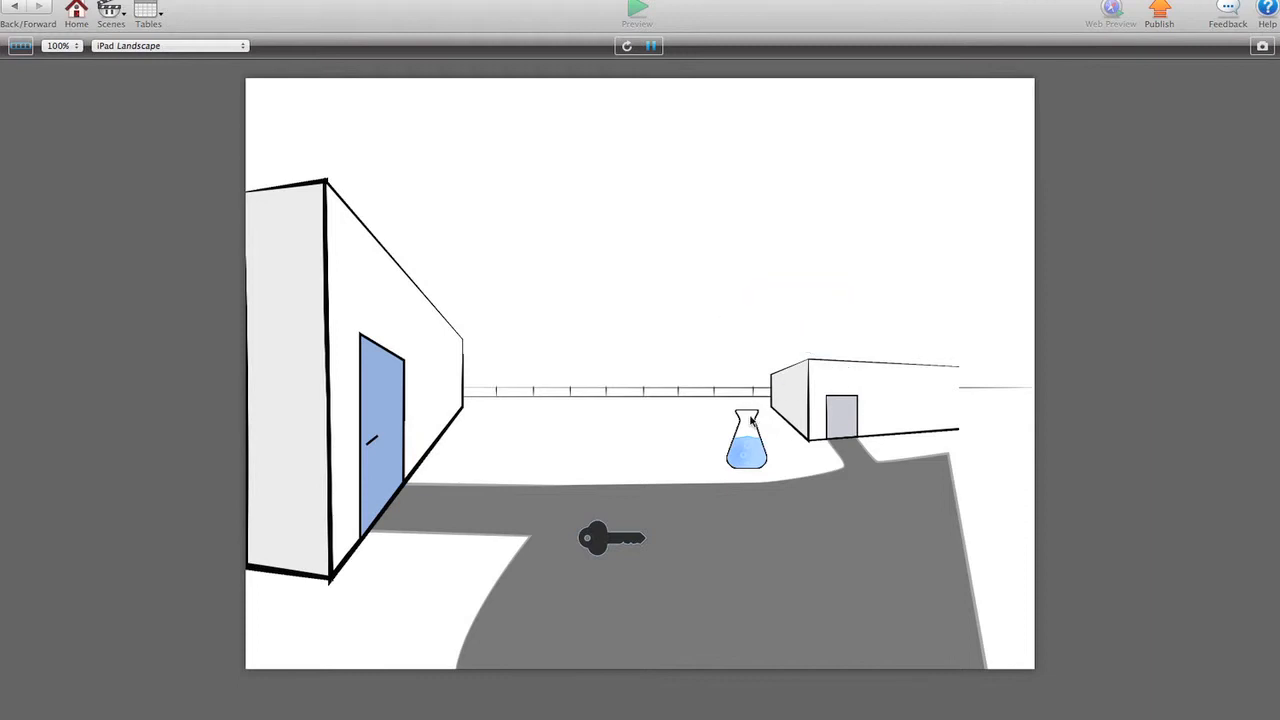
pyautogui.click(840, 410)
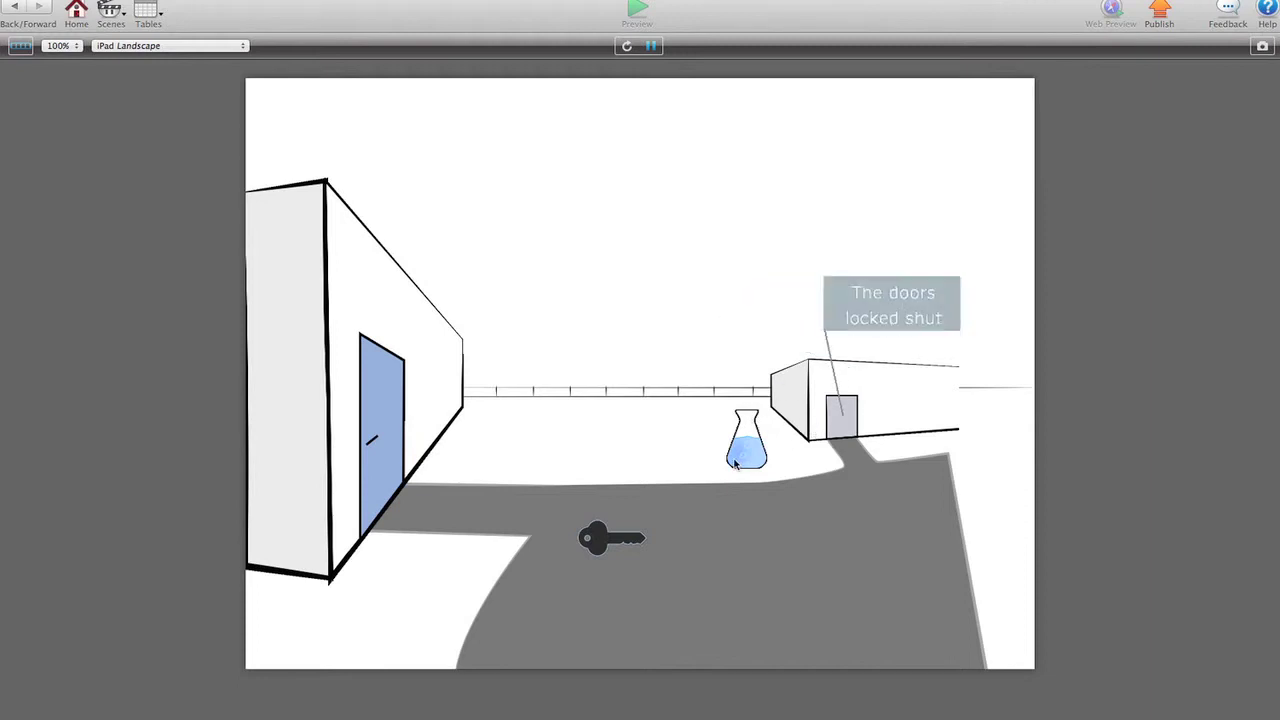
pyautogui.click(901, 393)
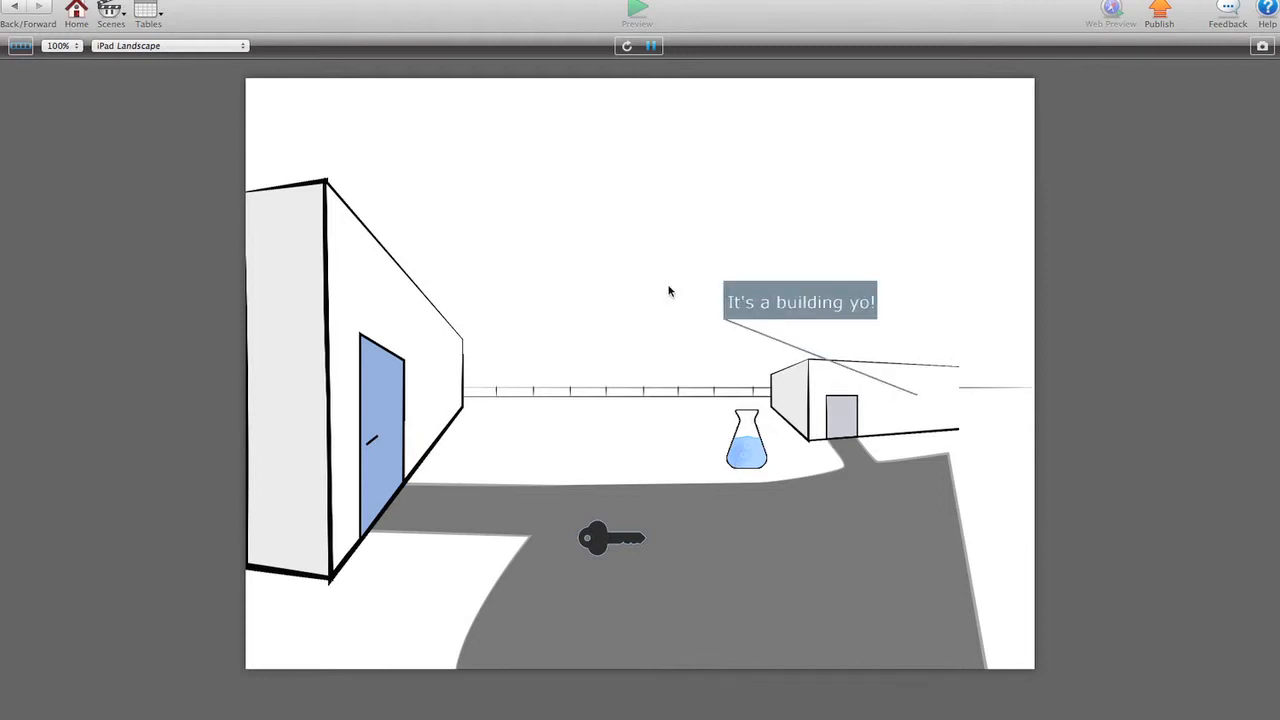
pyautogui.click(609, 281)
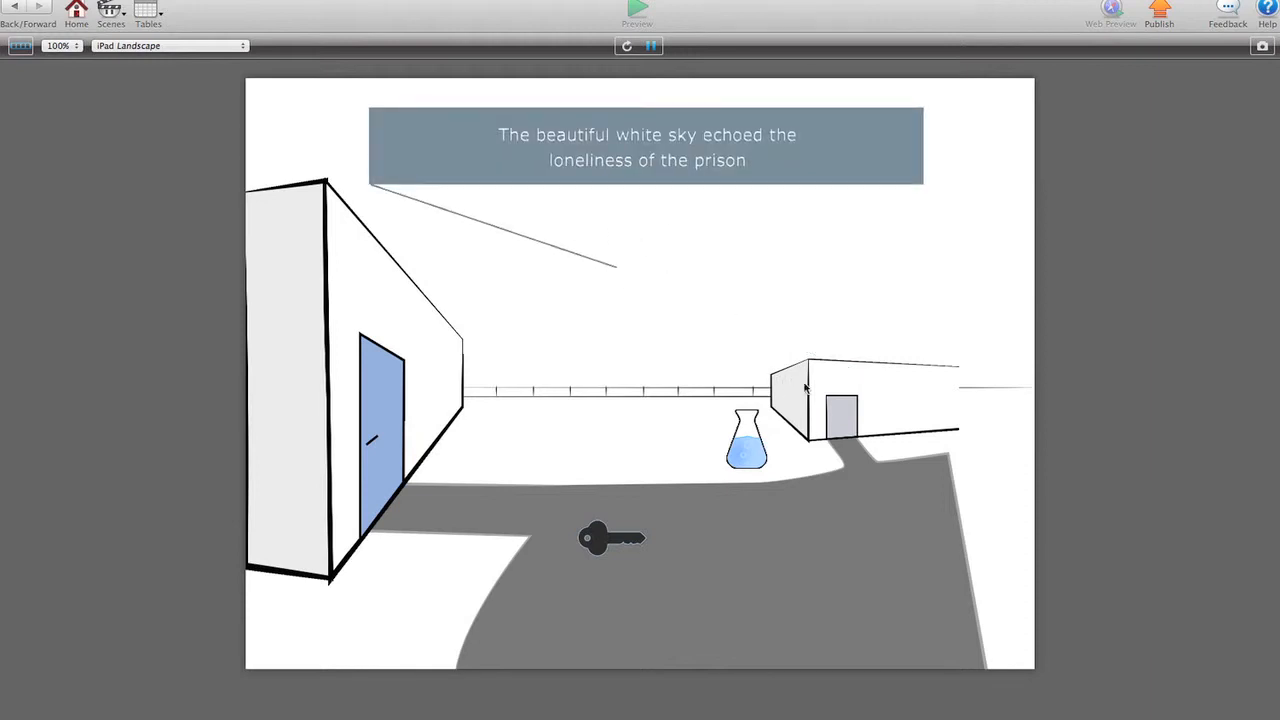
# Step: Re-check the three outdoor captions, dismiss the sky caption and enter through the blue door
pyautogui.click(840, 410)
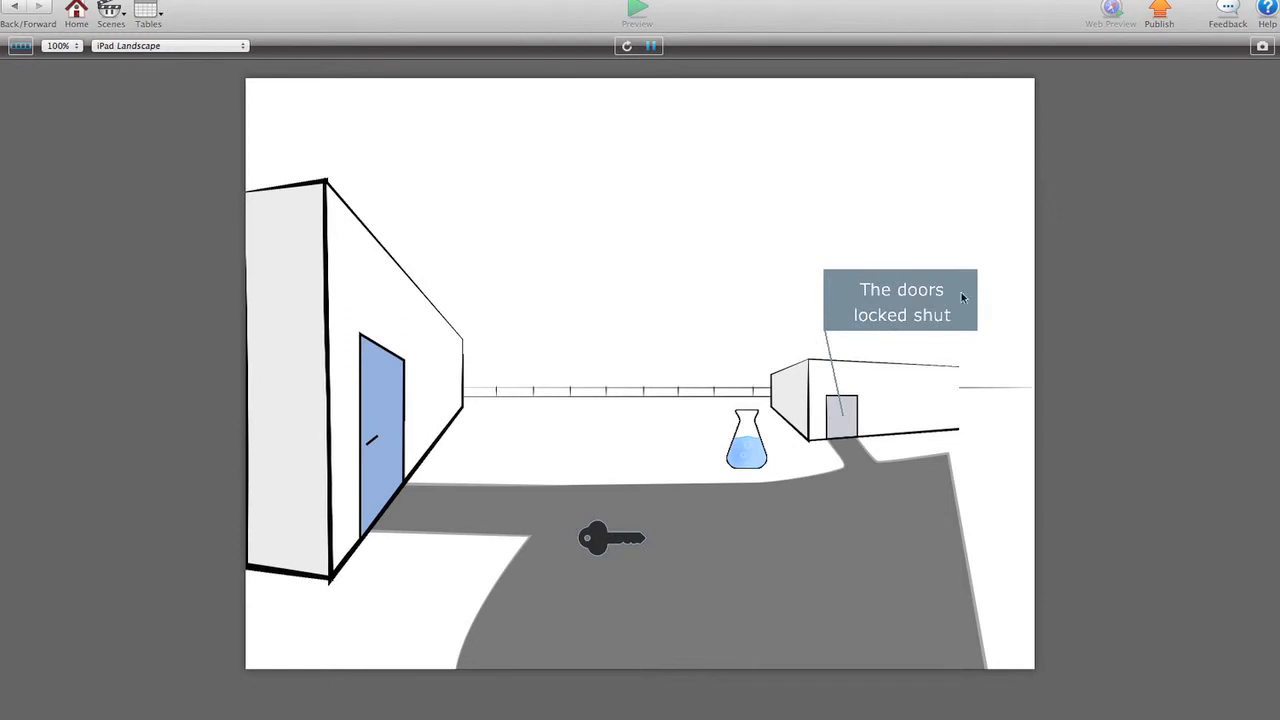
pyautogui.click(922, 406)
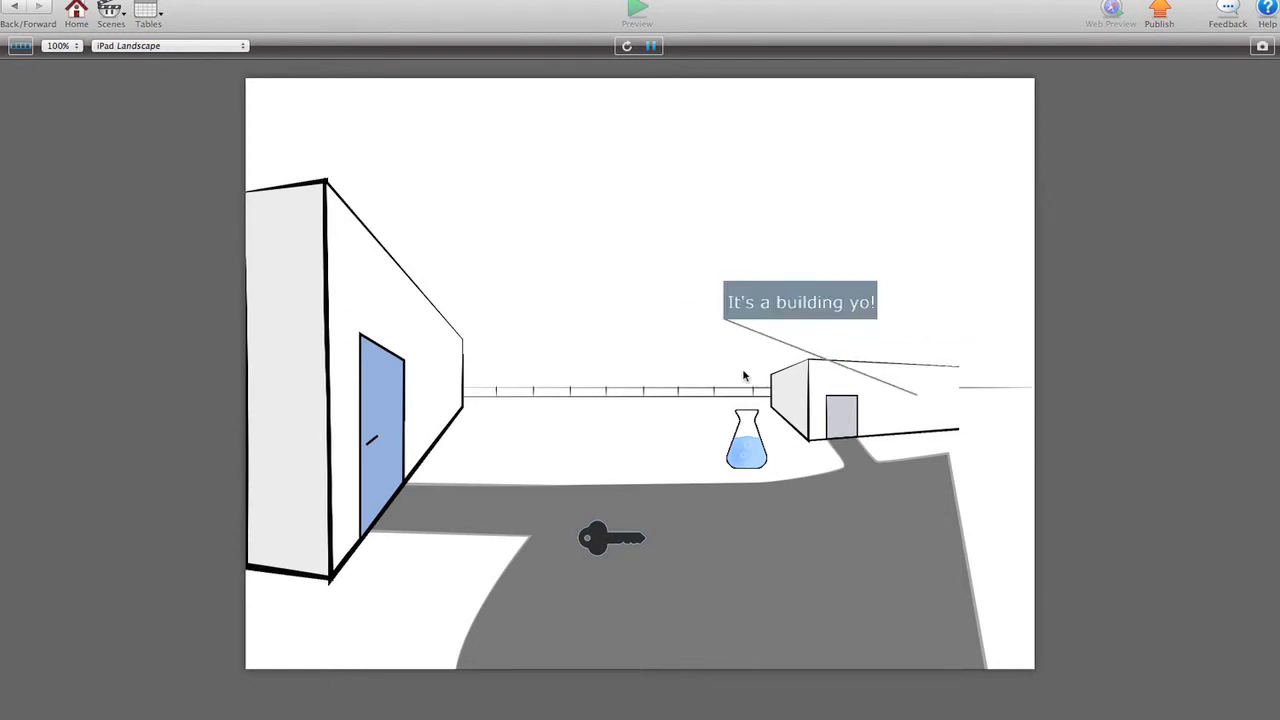
pyautogui.click(840, 420)
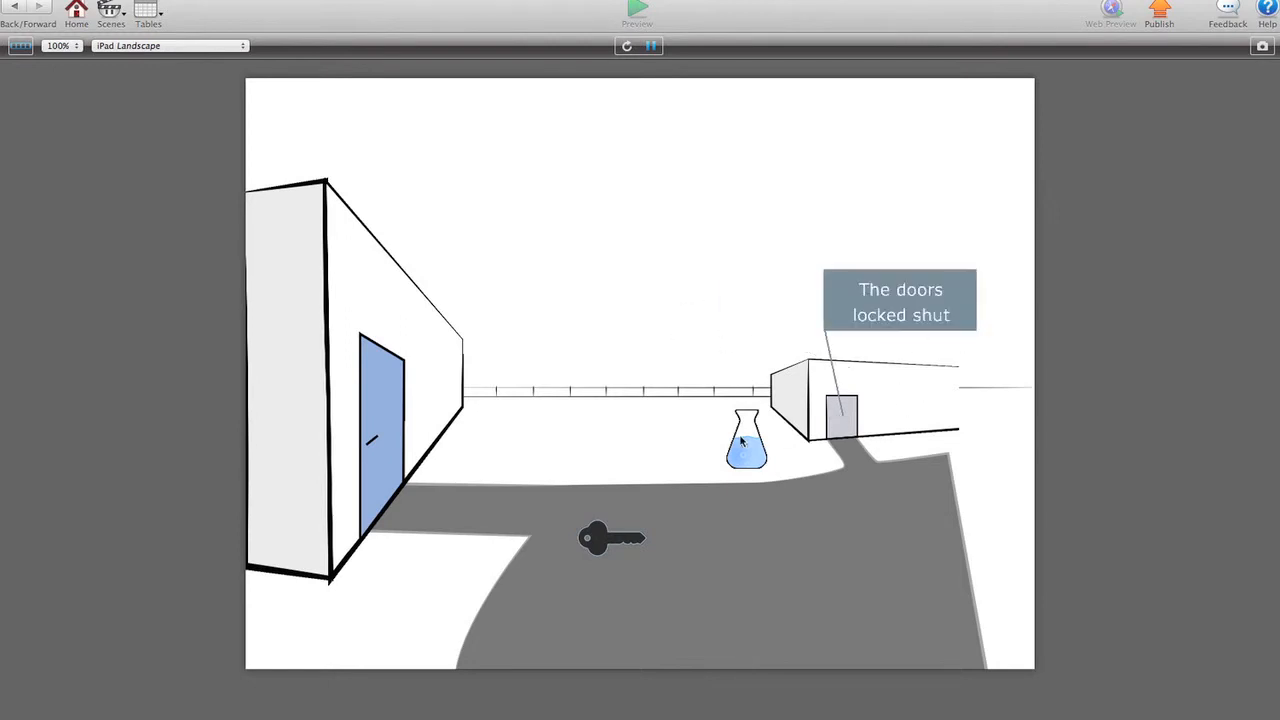
pyautogui.click(646, 258)
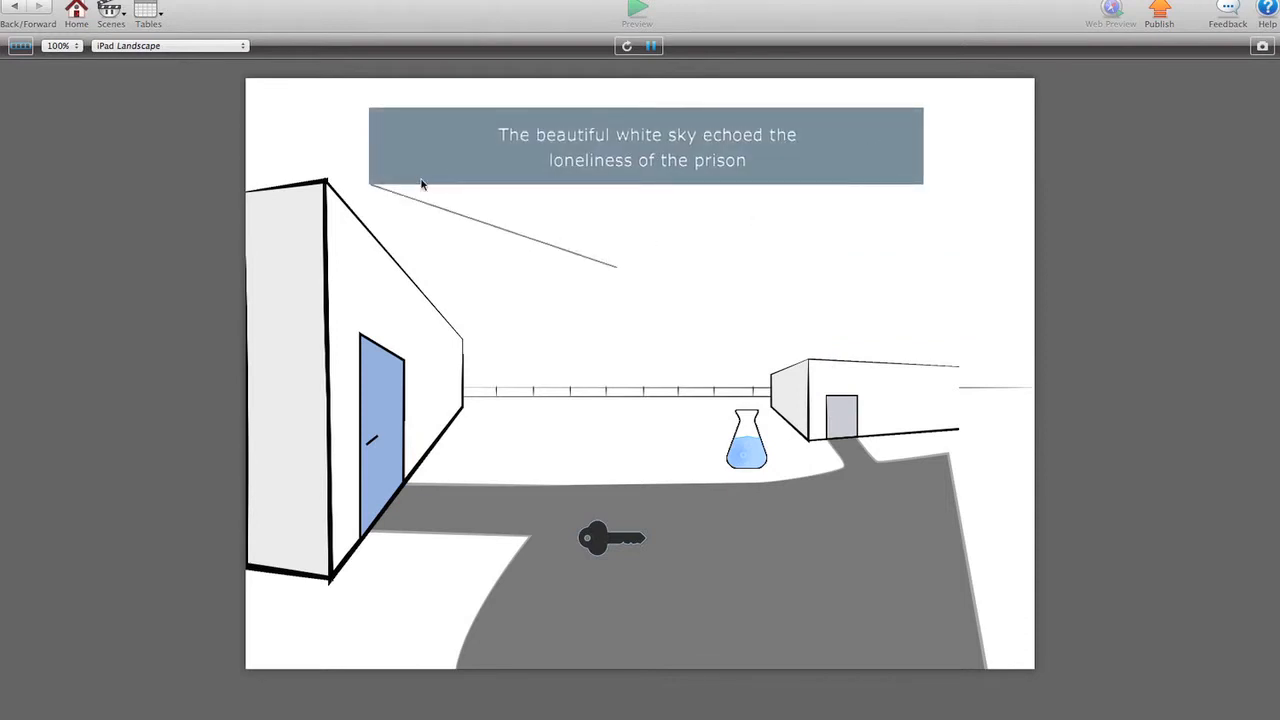
pyautogui.click(875, 138)
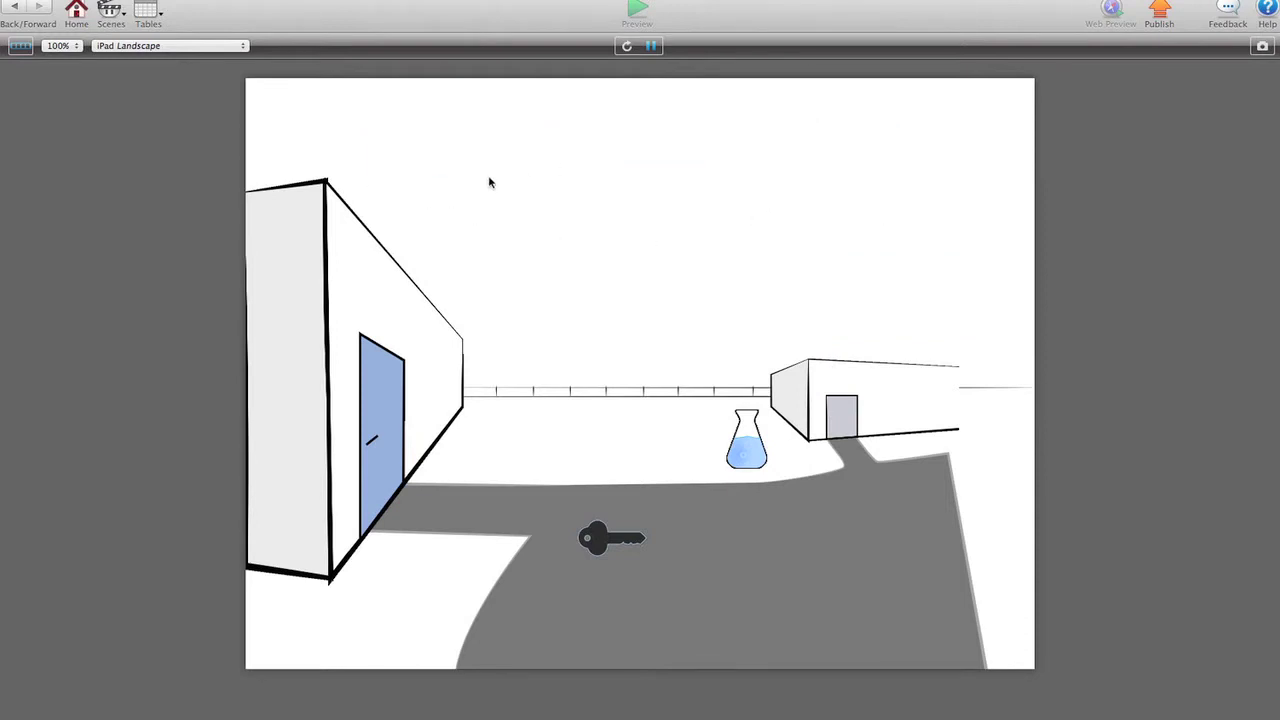
pyautogui.click(382, 432)
# Step: Collect the satchel inventory, view the window caption and step back outside
pyautogui.click(430, 368)
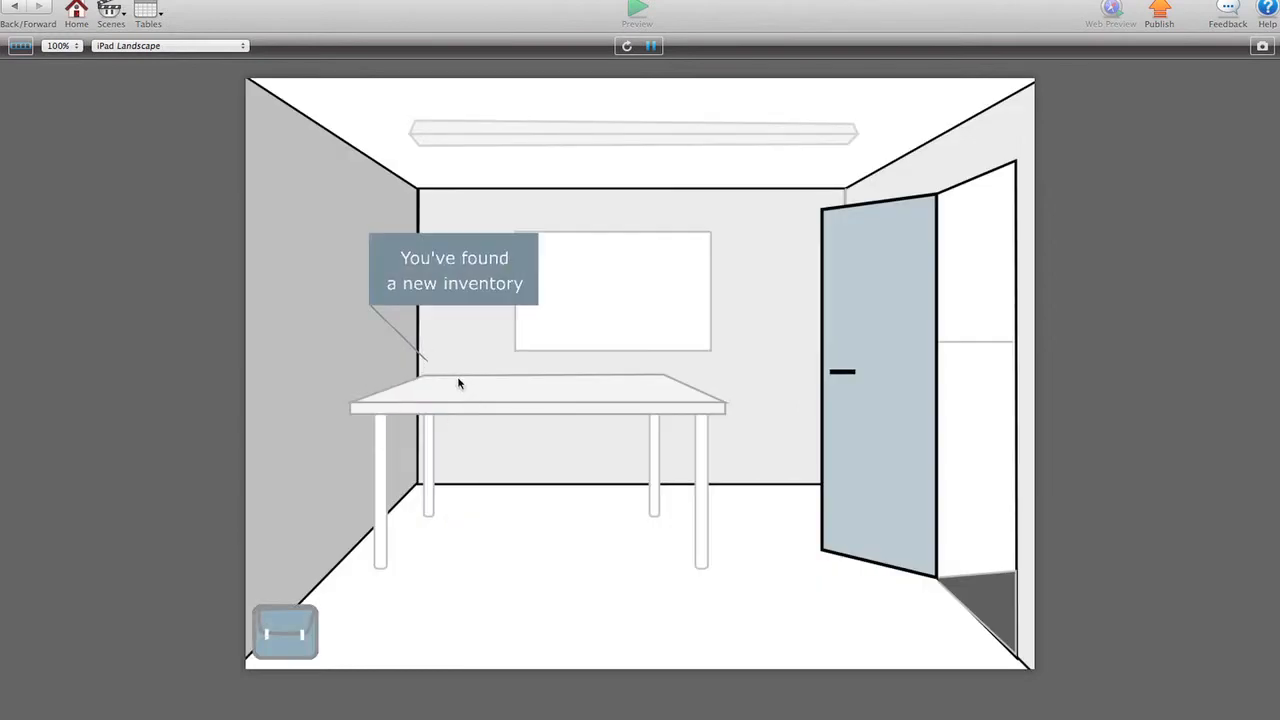
pyautogui.click(456, 359)
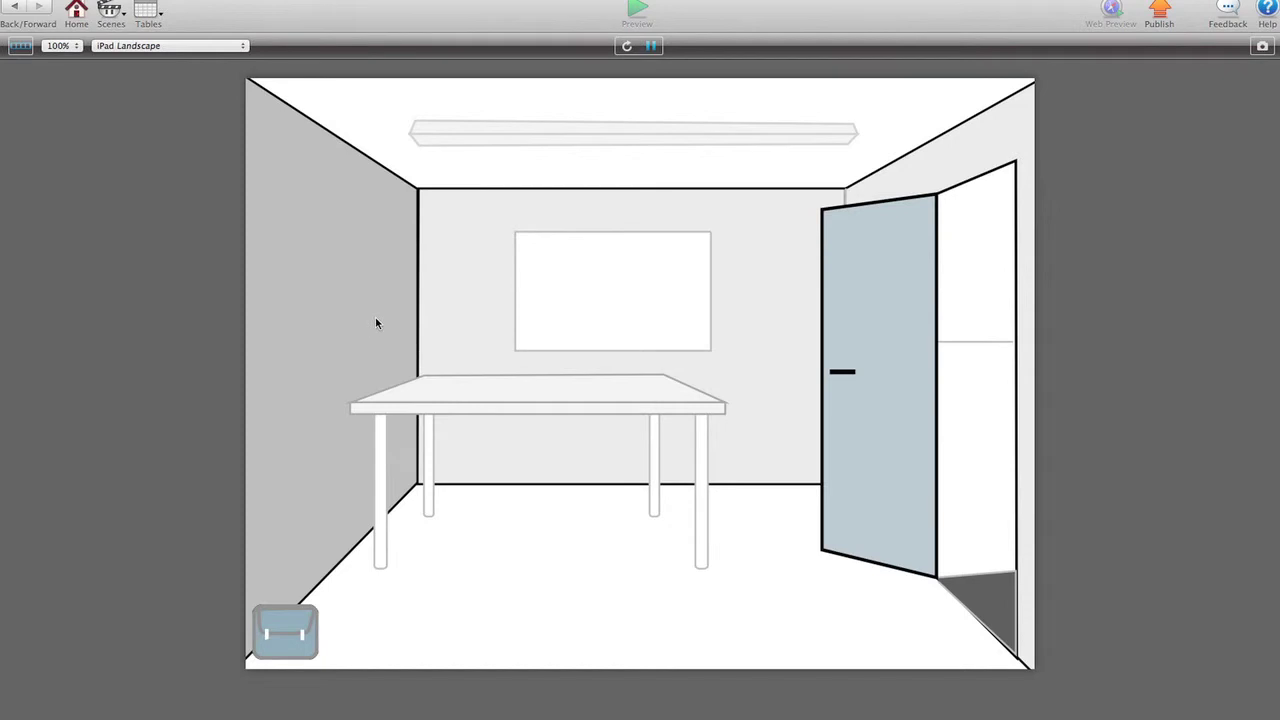
pyautogui.click(655, 296)
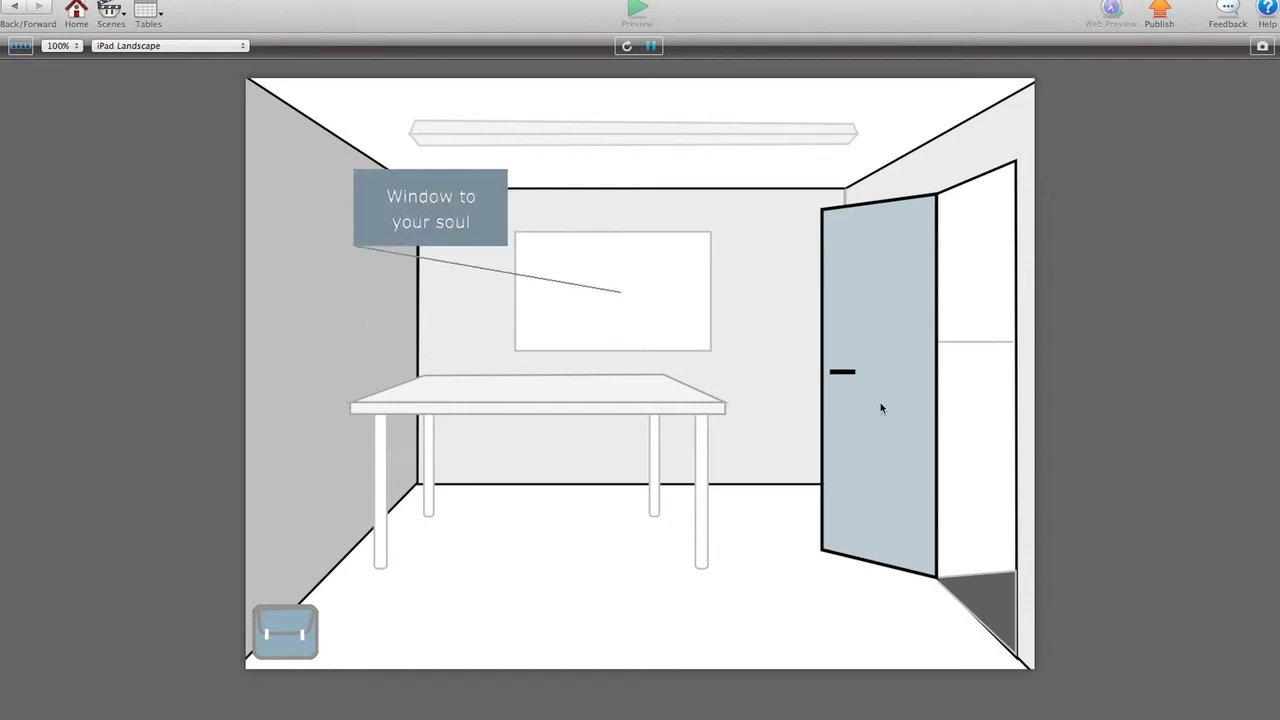
pyautogui.click(942, 407)
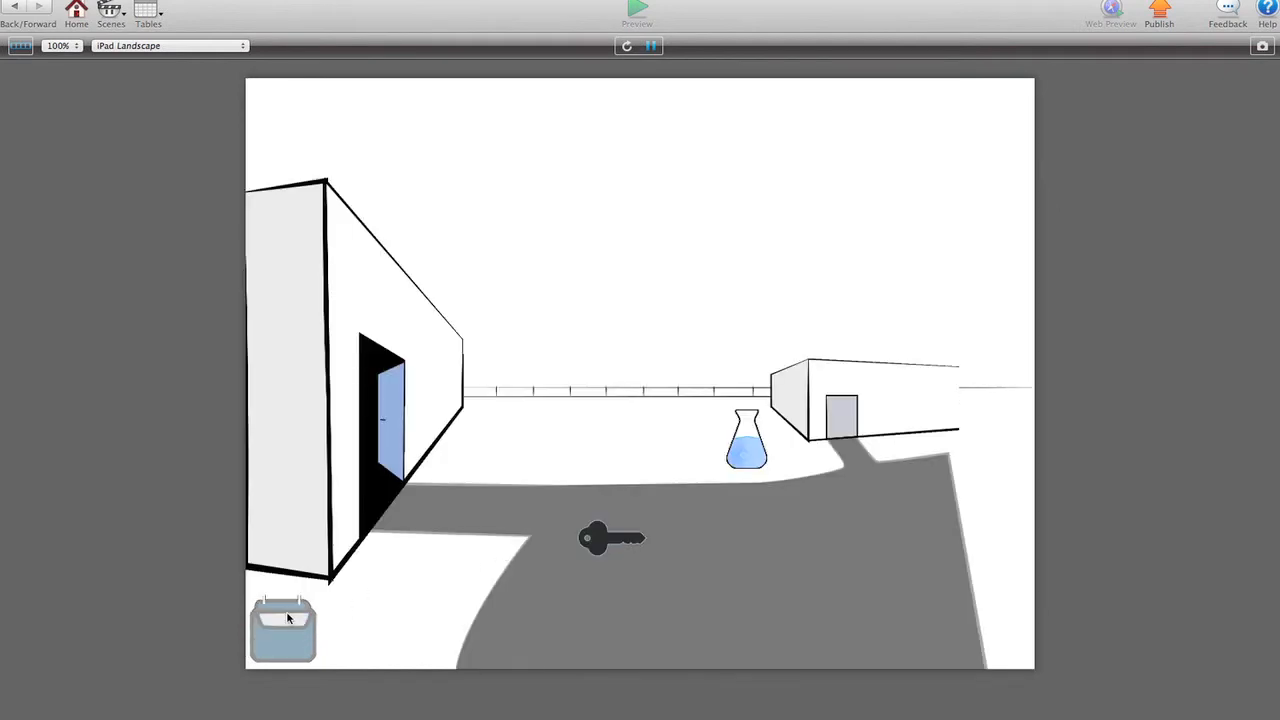
# Step: Collect the key and potion flask, then unlock the far building's door with the key
pyautogui.click(288, 617)
pyautogui.click(594, 538)
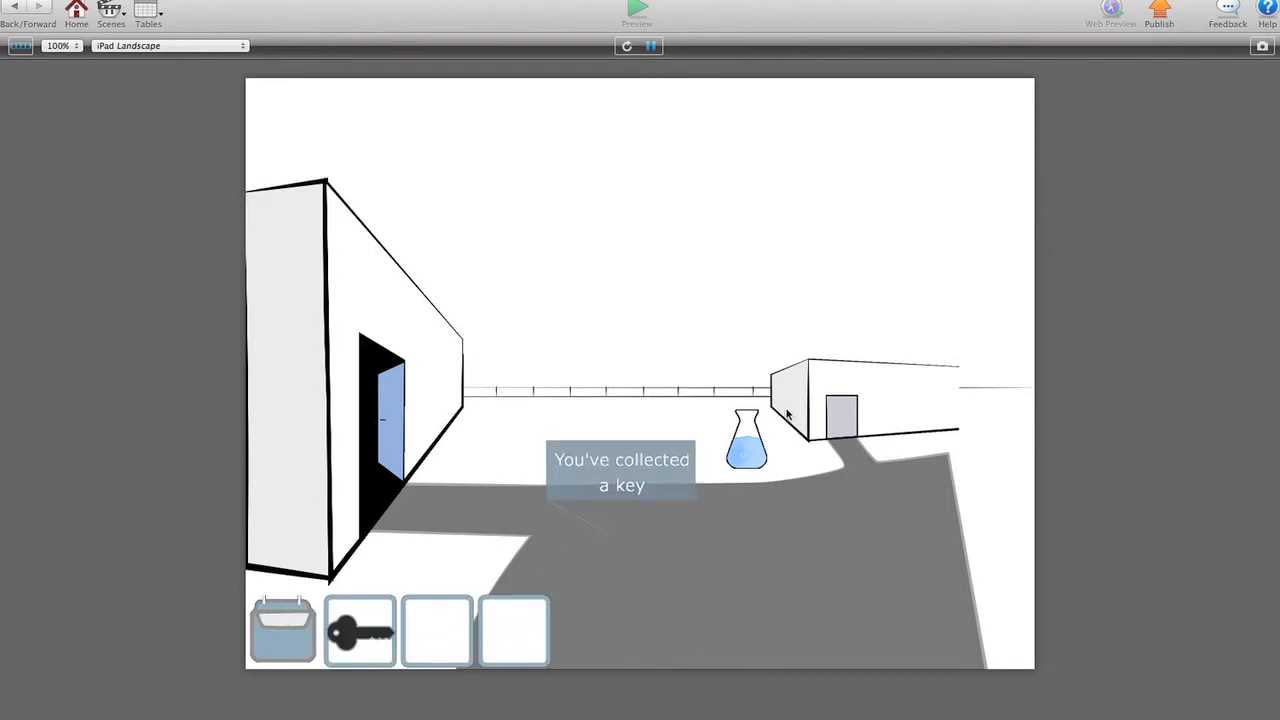
pyautogui.click(745, 440)
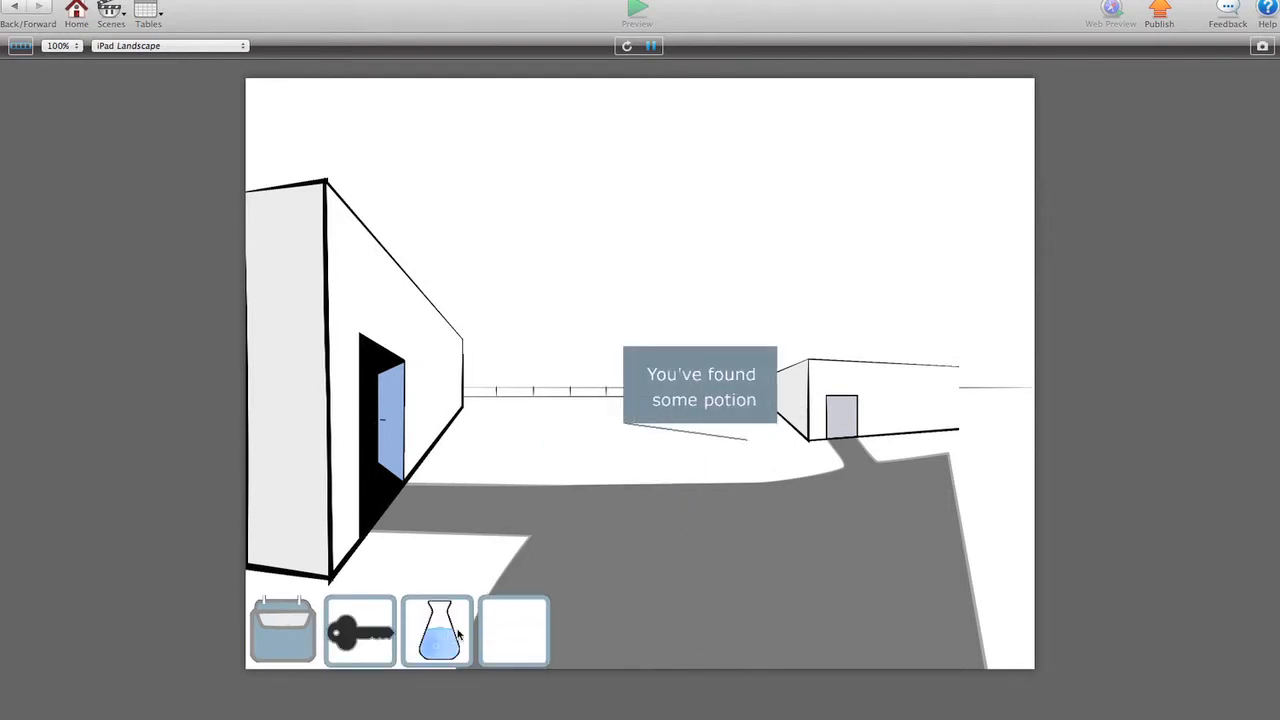
pyautogui.click(363, 622)
pyautogui.click(840, 402)
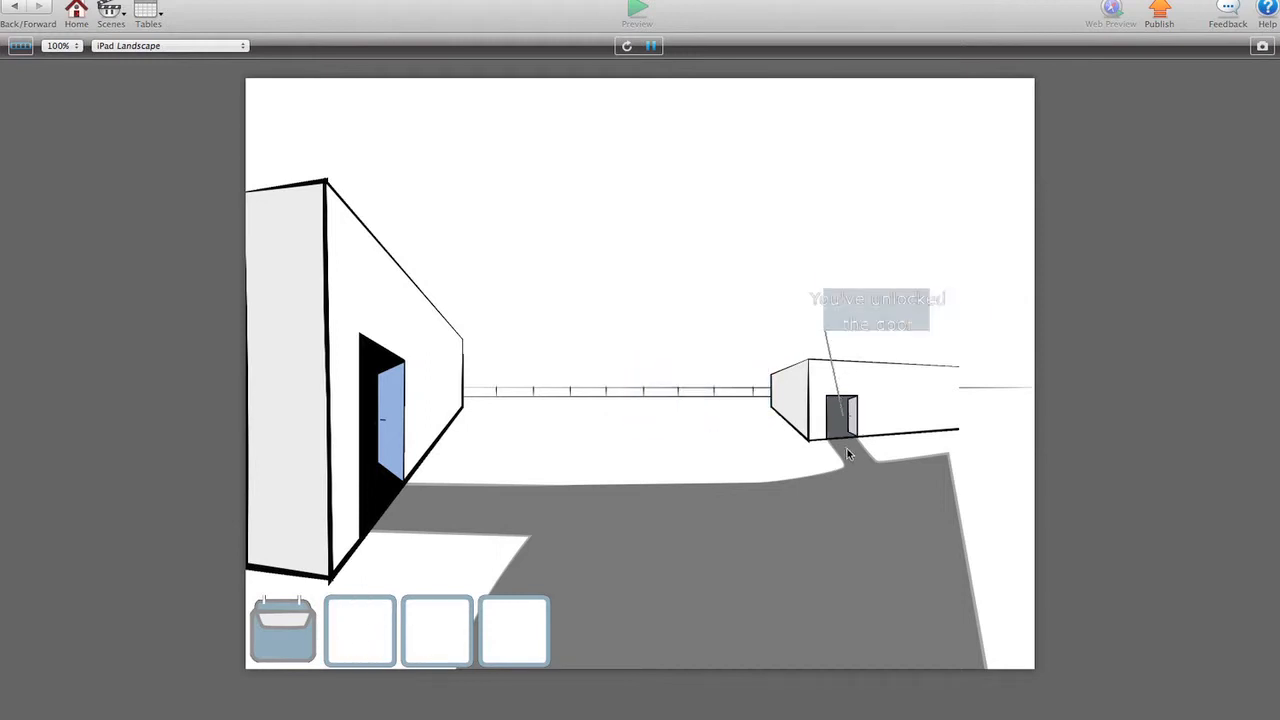
# Step: Enter the lab and collect the second inventory plus the three flasks
pyautogui.click(843, 425)
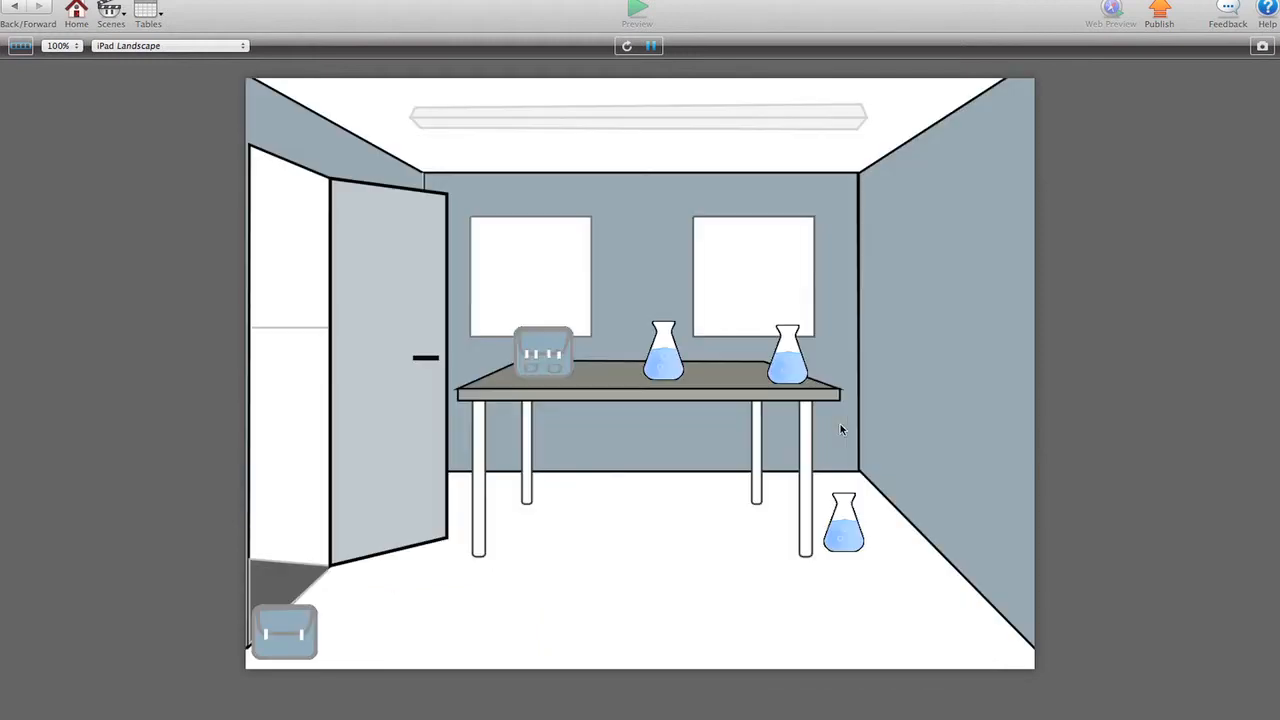
pyautogui.click(538, 367)
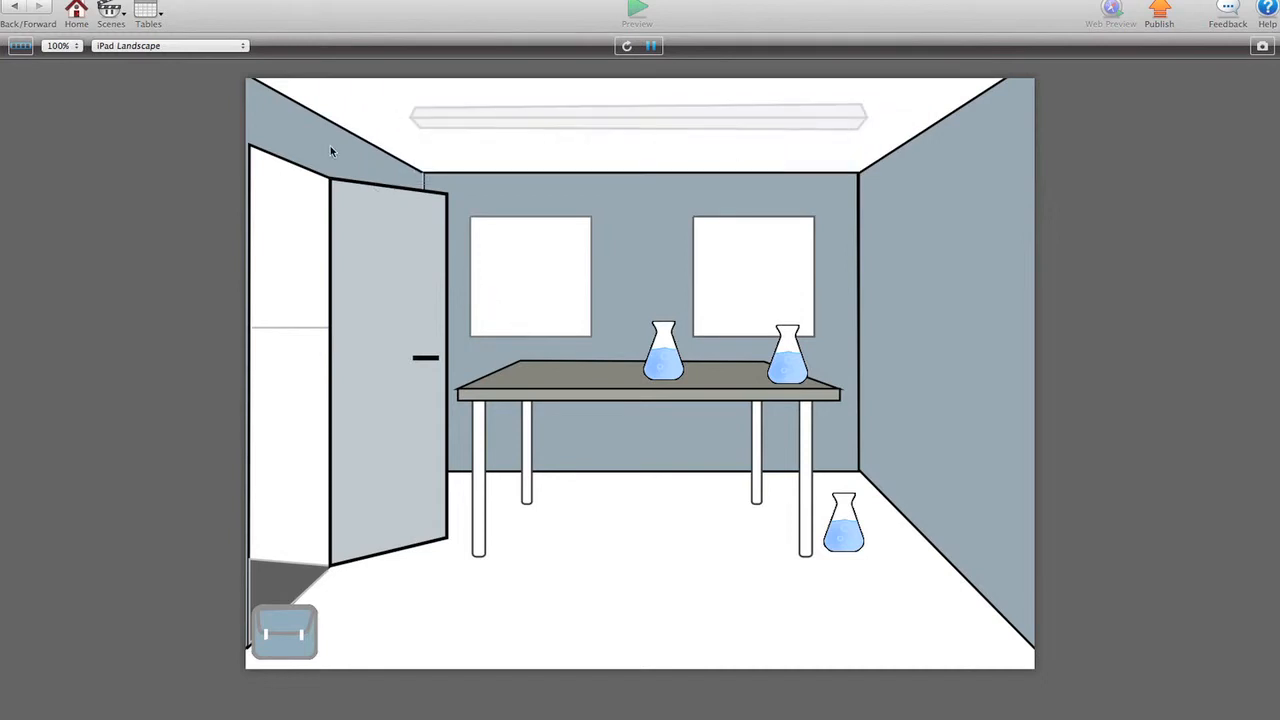
pyautogui.click(659, 363)
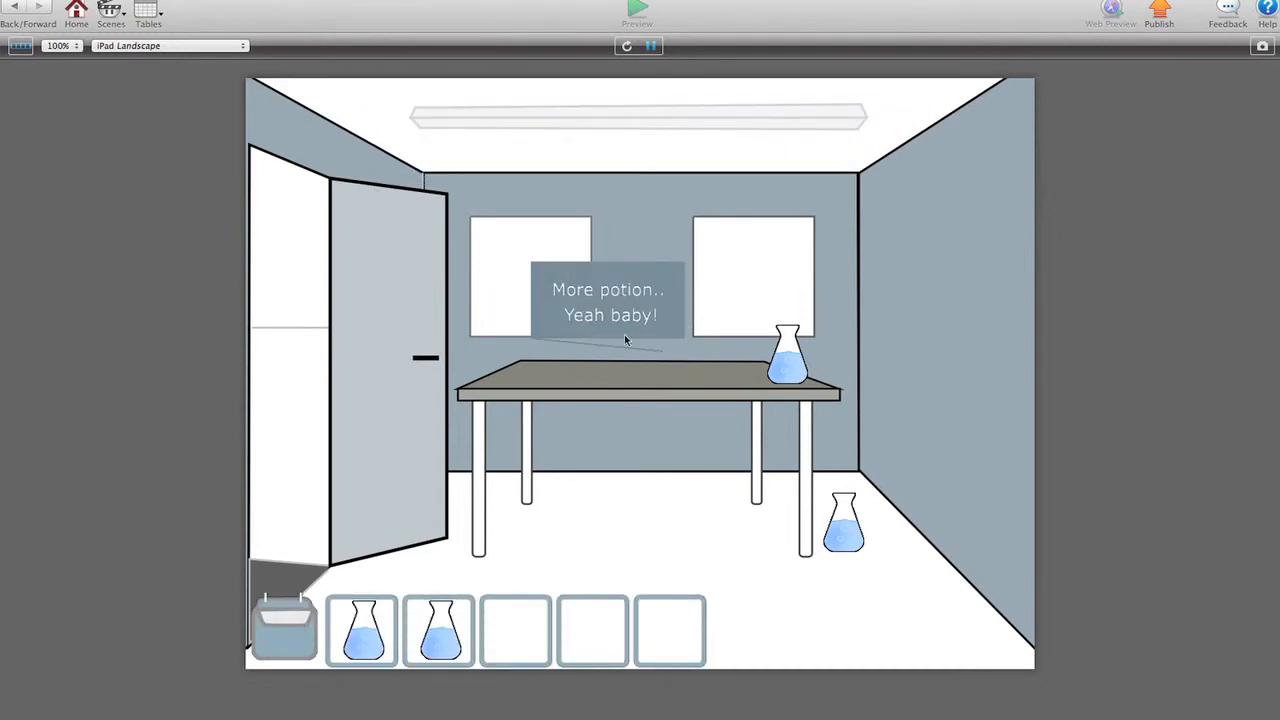
pyautogui.click(787, 355)
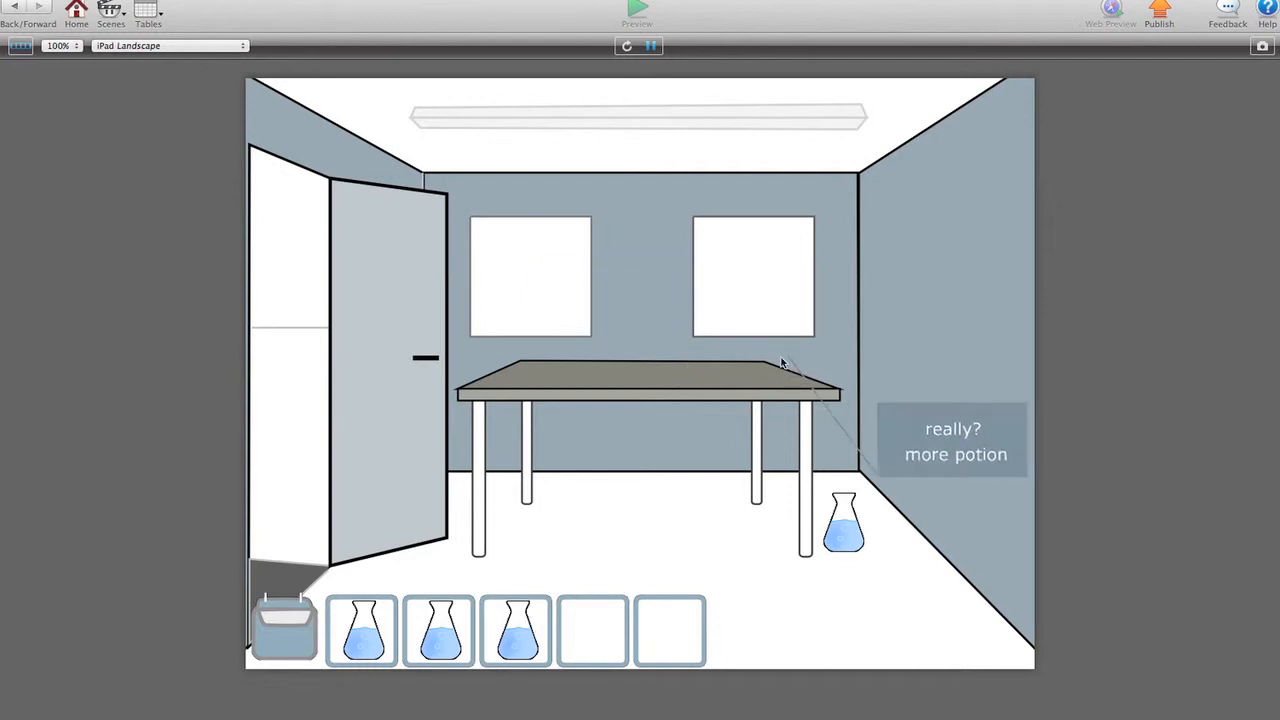
pyautogui.click(834, 540)
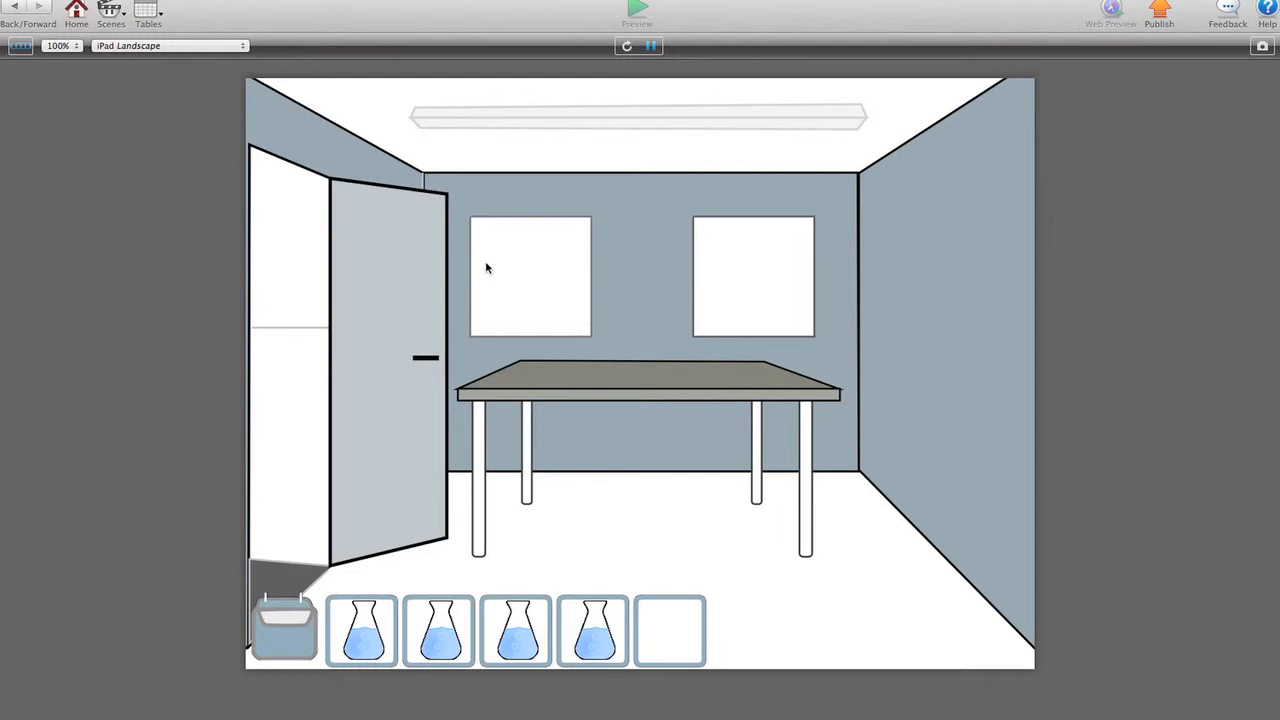
# Step: Walk outside, revisit the lab, then return to the first room via the blue door
pyautogui.click(303, 460)
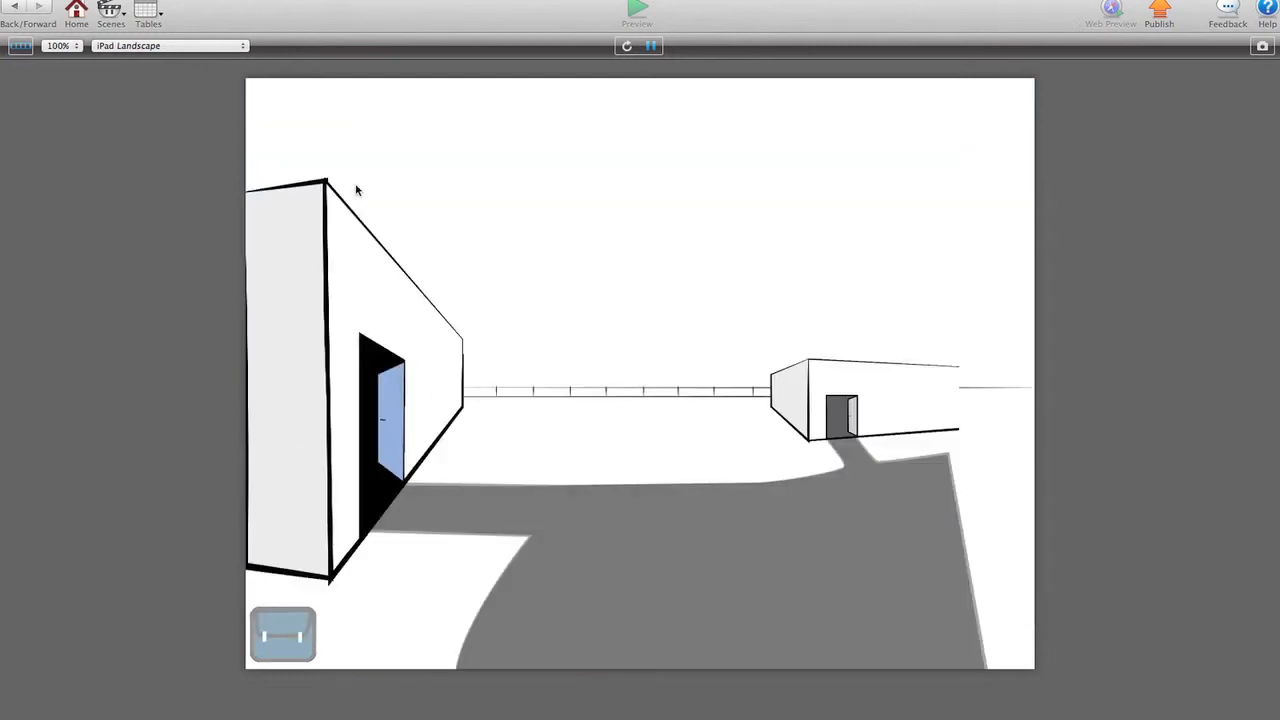
pyautogui.click(605, 262)
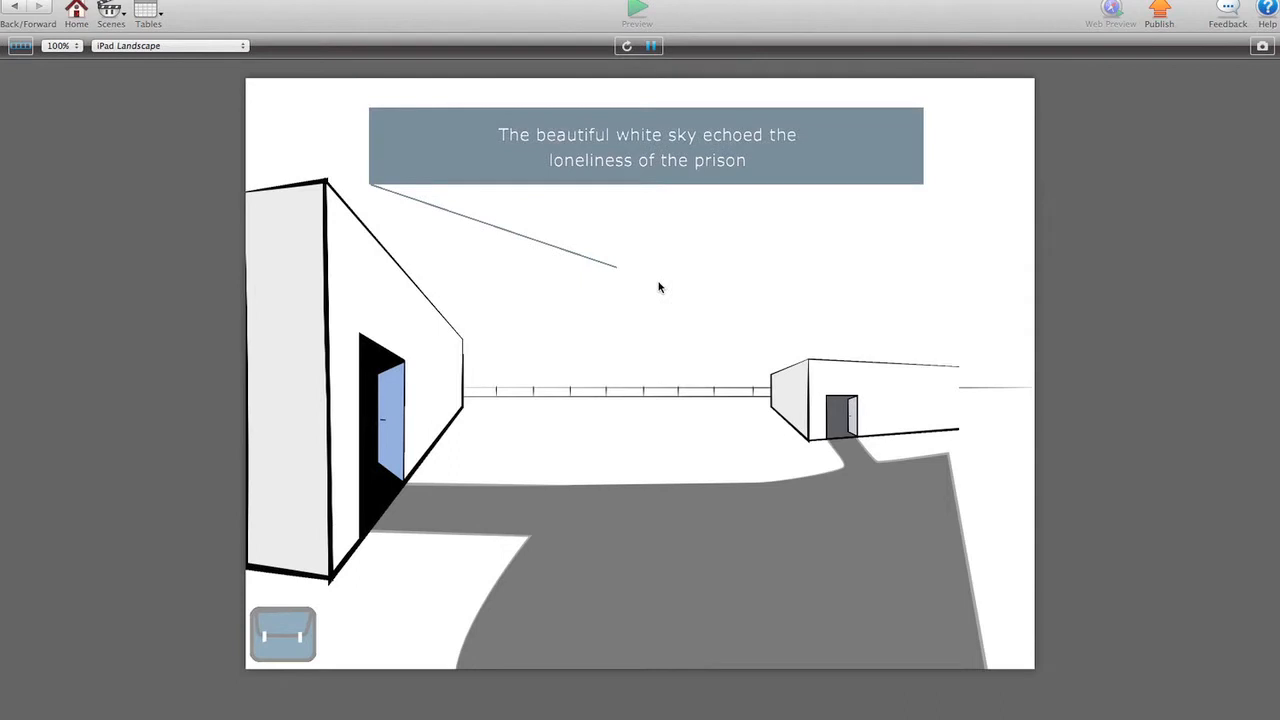
pyautogui.click(836, 417)
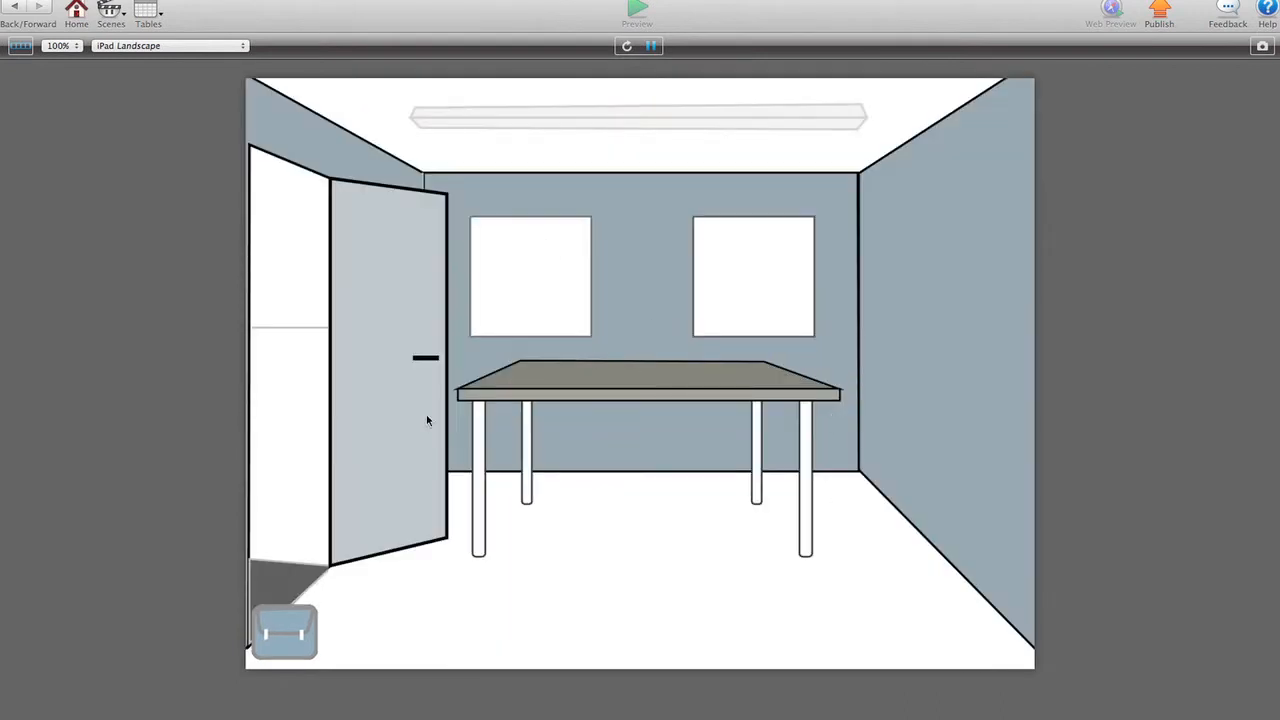
pyautogui.click(293, 388)
pyautogui.click(371, 427)
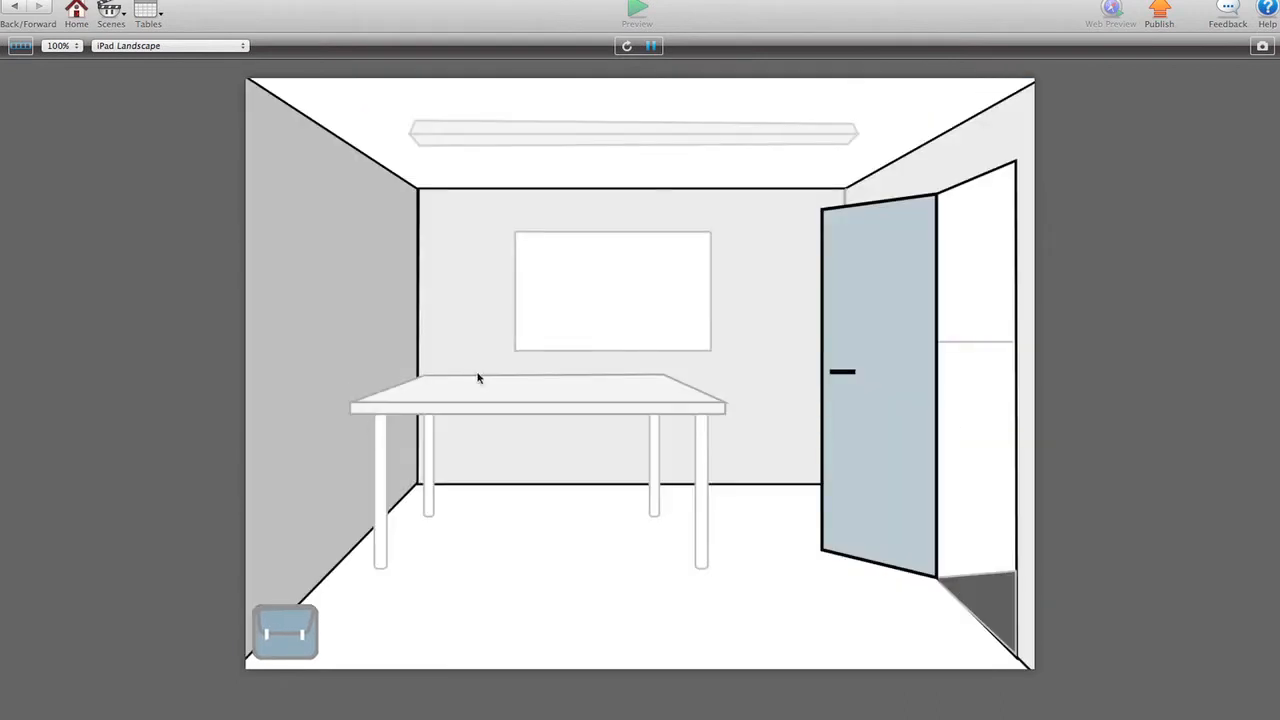
# Step: Stop the preview, show the project's scenes and select the new Scene 4
pyautogui.click(77, 12)
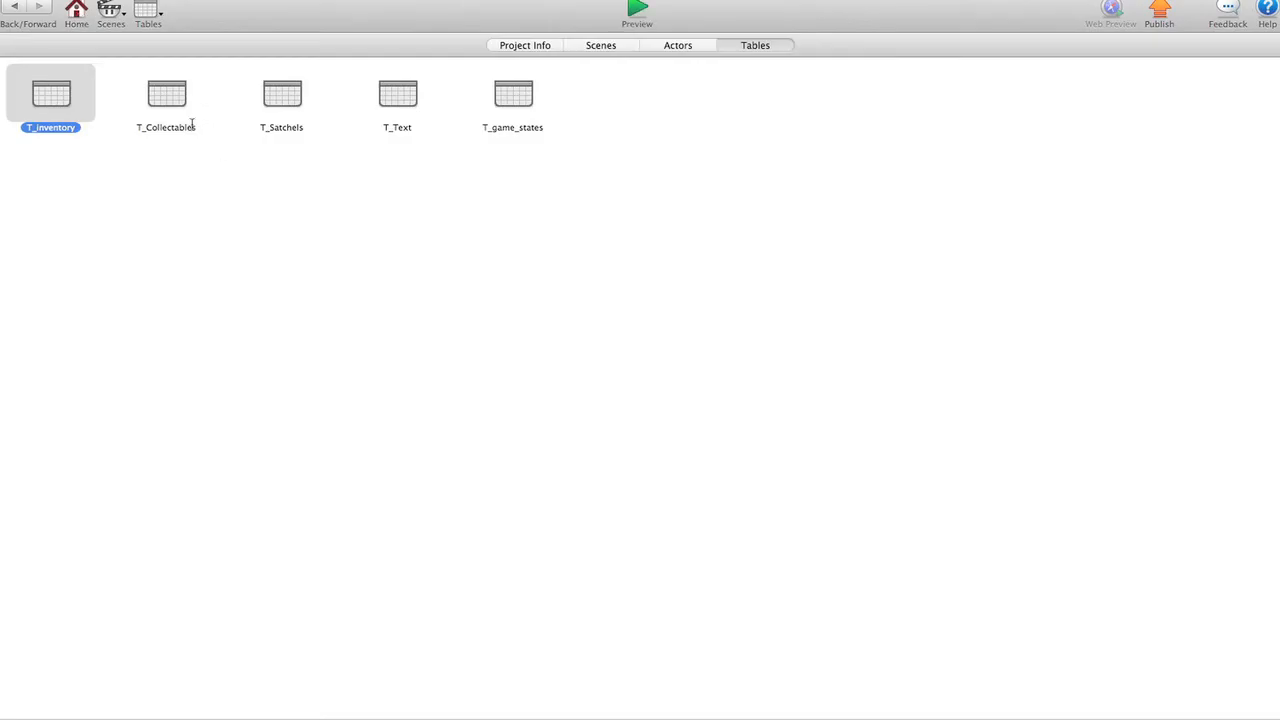
pyautogui.click(210, 233)
pyautogui.click(120, 26)
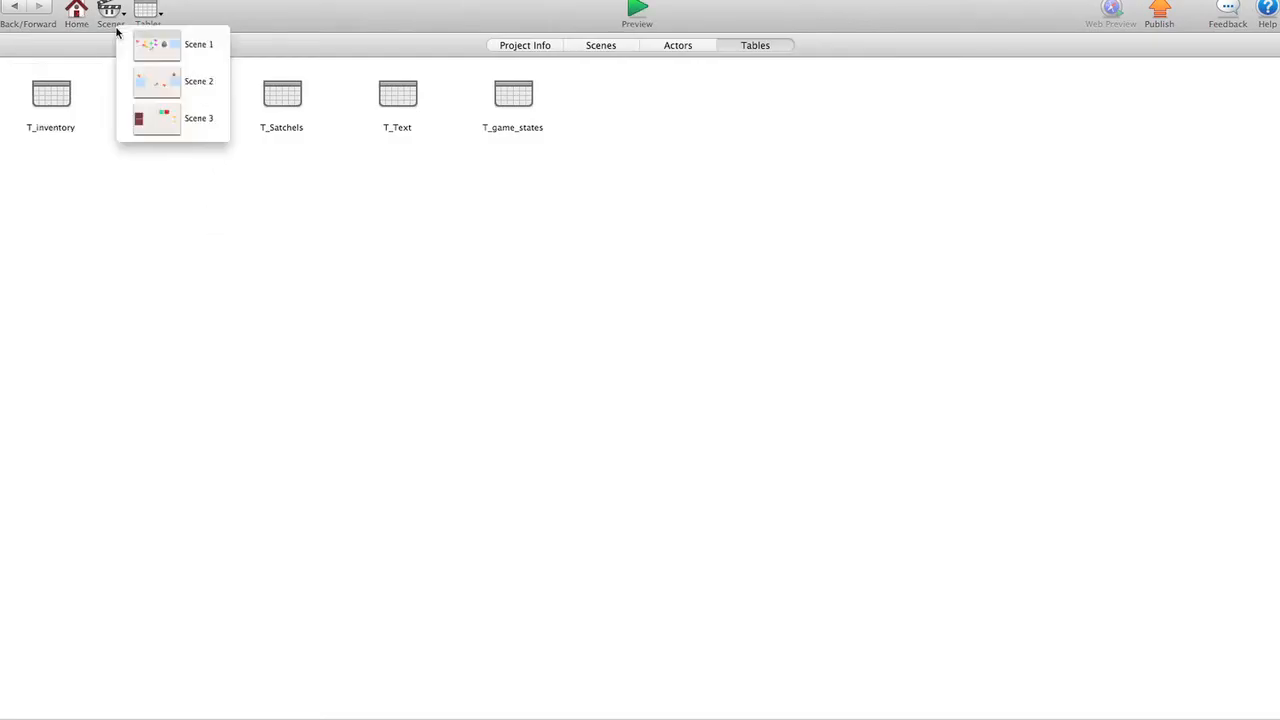
pyautogui.click(108, 28)
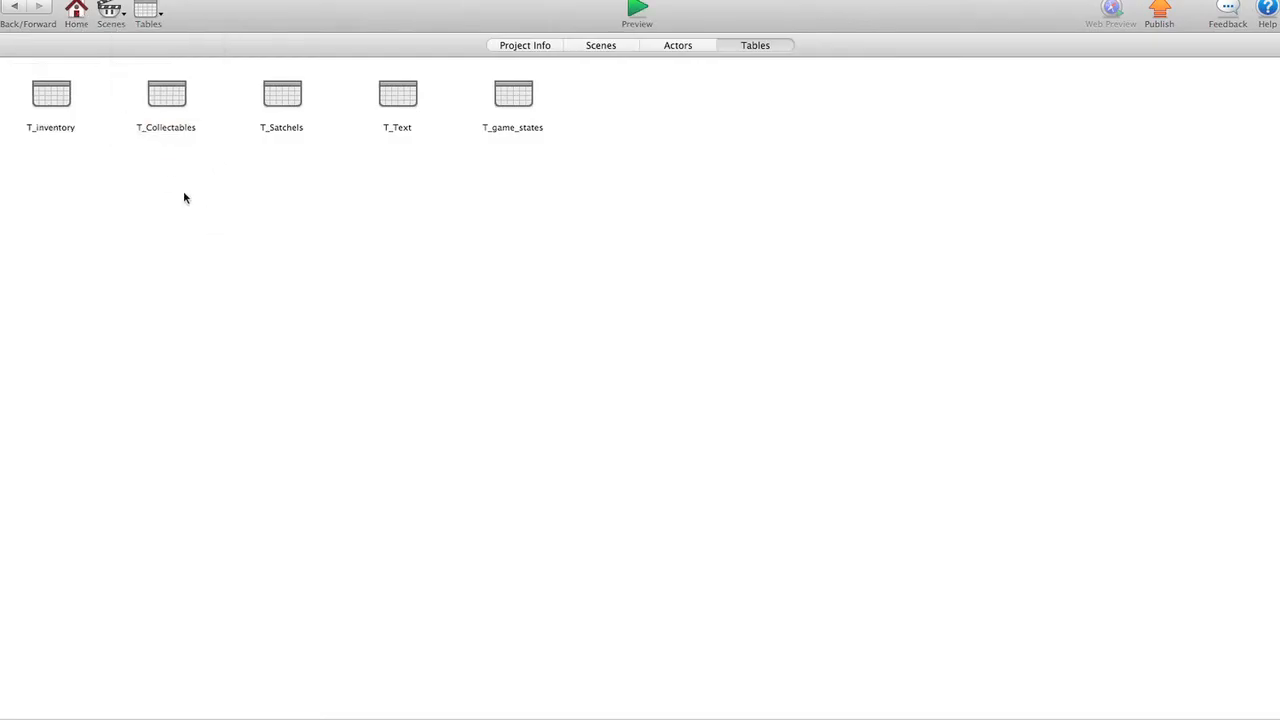
pyautogui.click(598, 45)
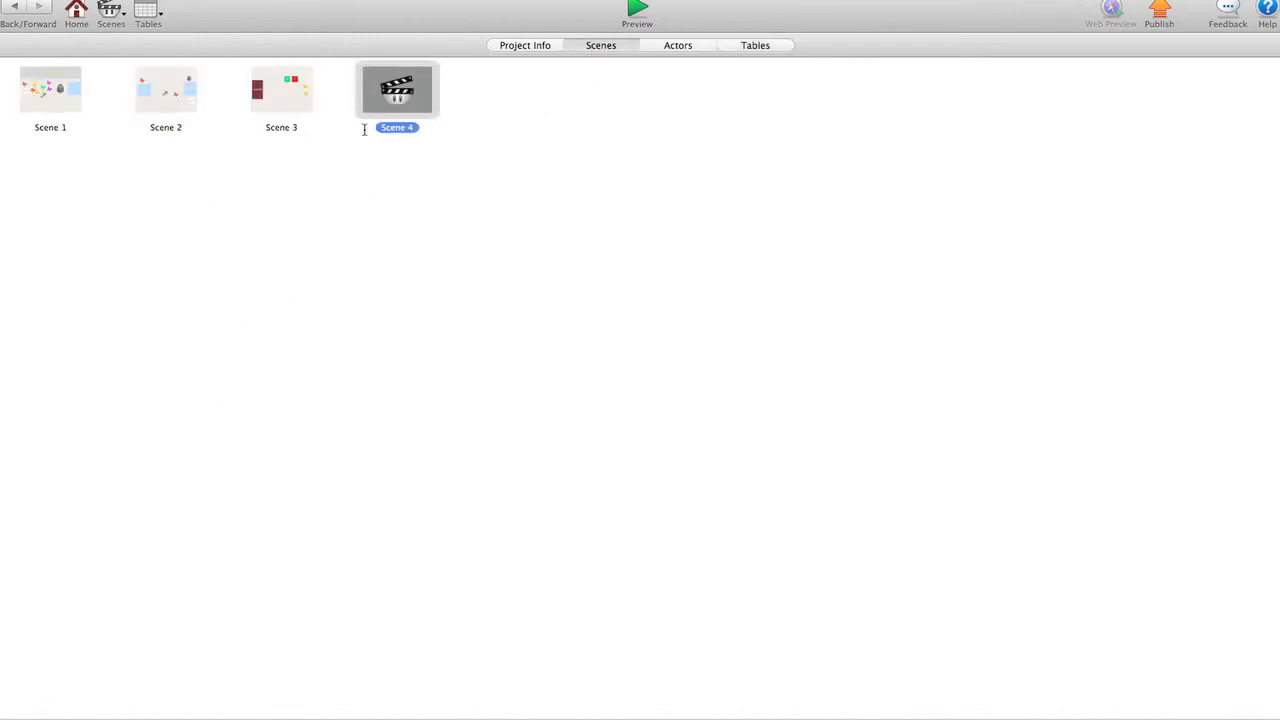
pyautogui.click(371, 163)
pyautogui.click(391, 103)
# Step: Open Scene 4 and import the salad bowl images from the Salad folder
pyautogui.doubleClick(391, 103)
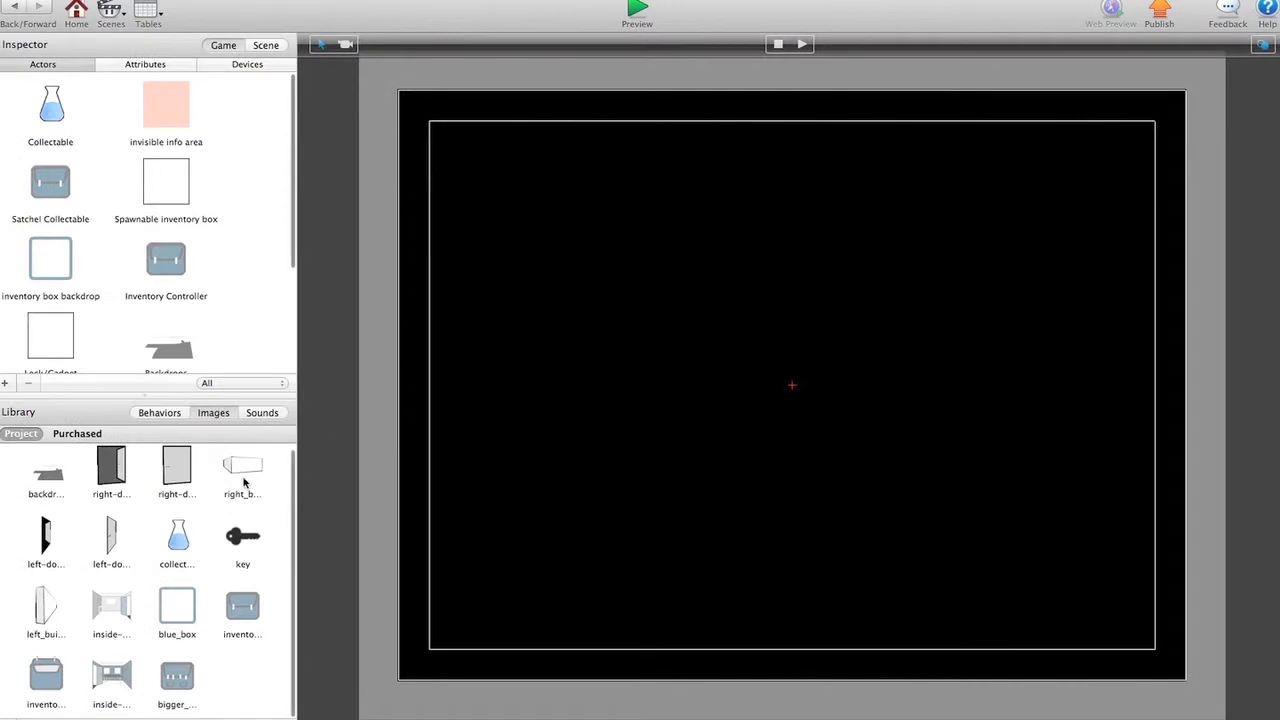
pyautogui.scroll(-5, 215, 214)
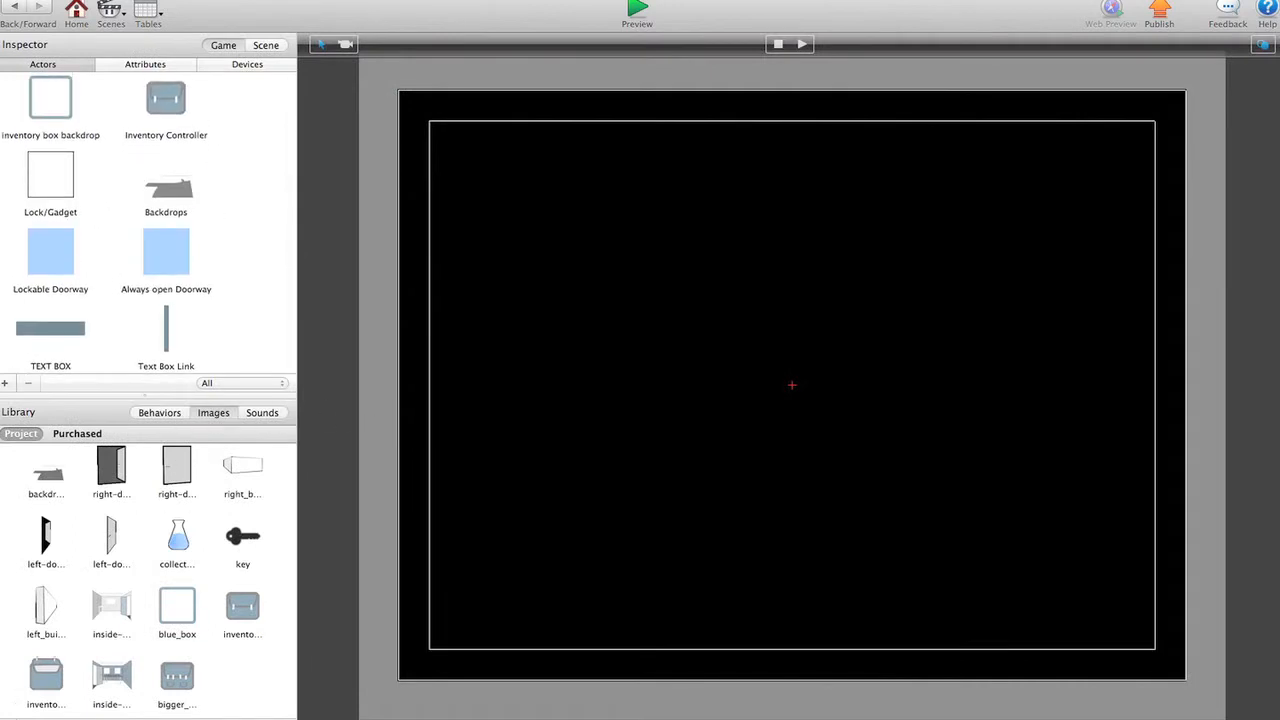
pyautogui.click(27, 690)
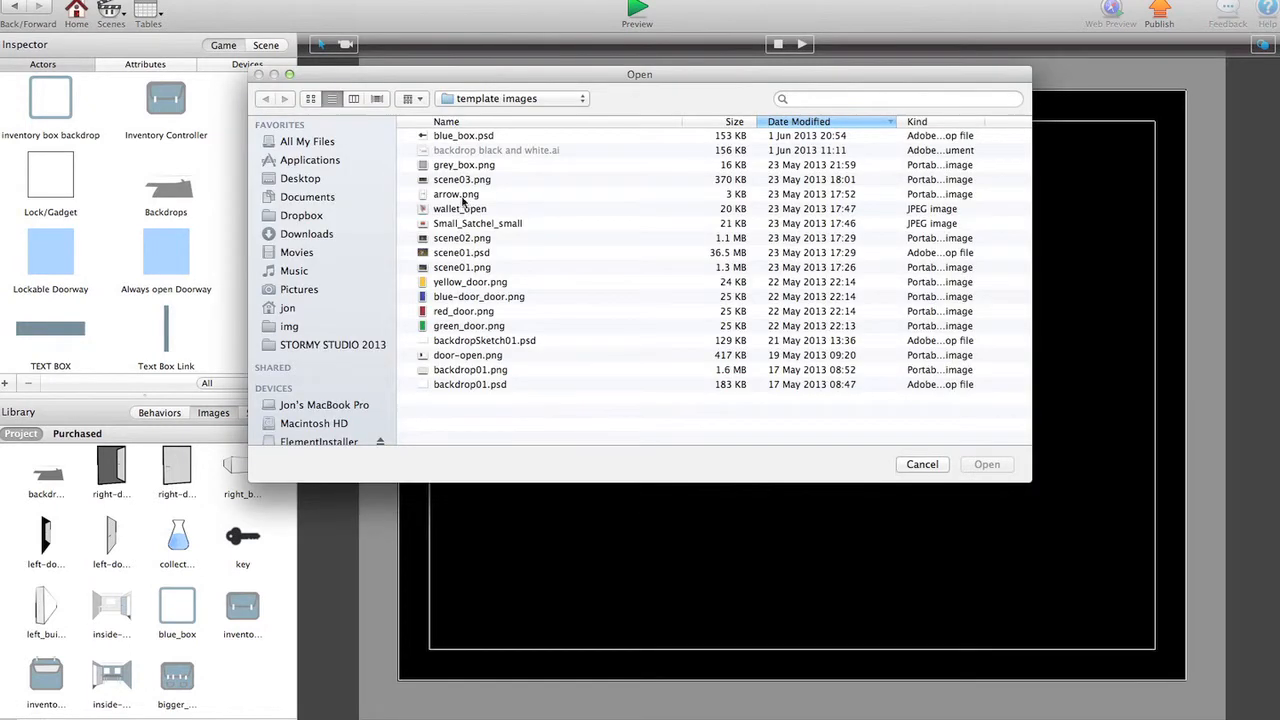
pyautogui.click(510, 98)
pyautogui.click(510, 98)
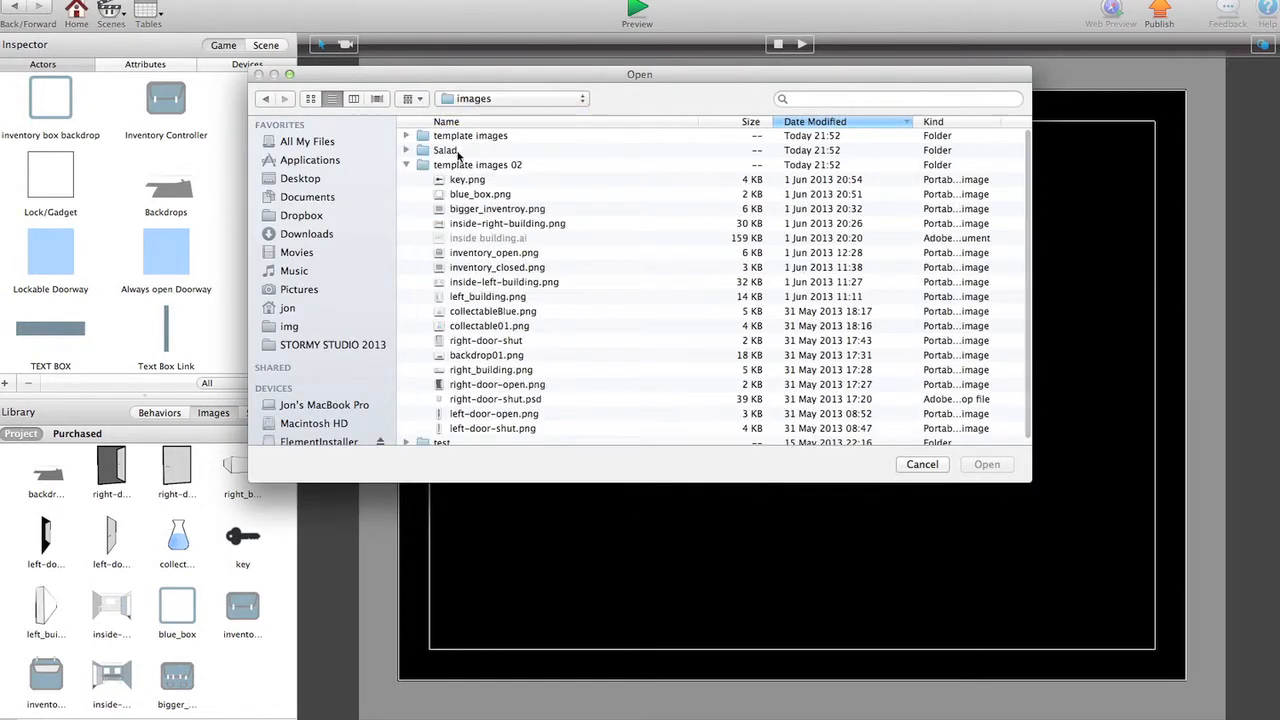
pyautogui.doubleClick(459, 152)
pyautogui.click(459, 136)
pyautogui.doubleClick(459, 150)
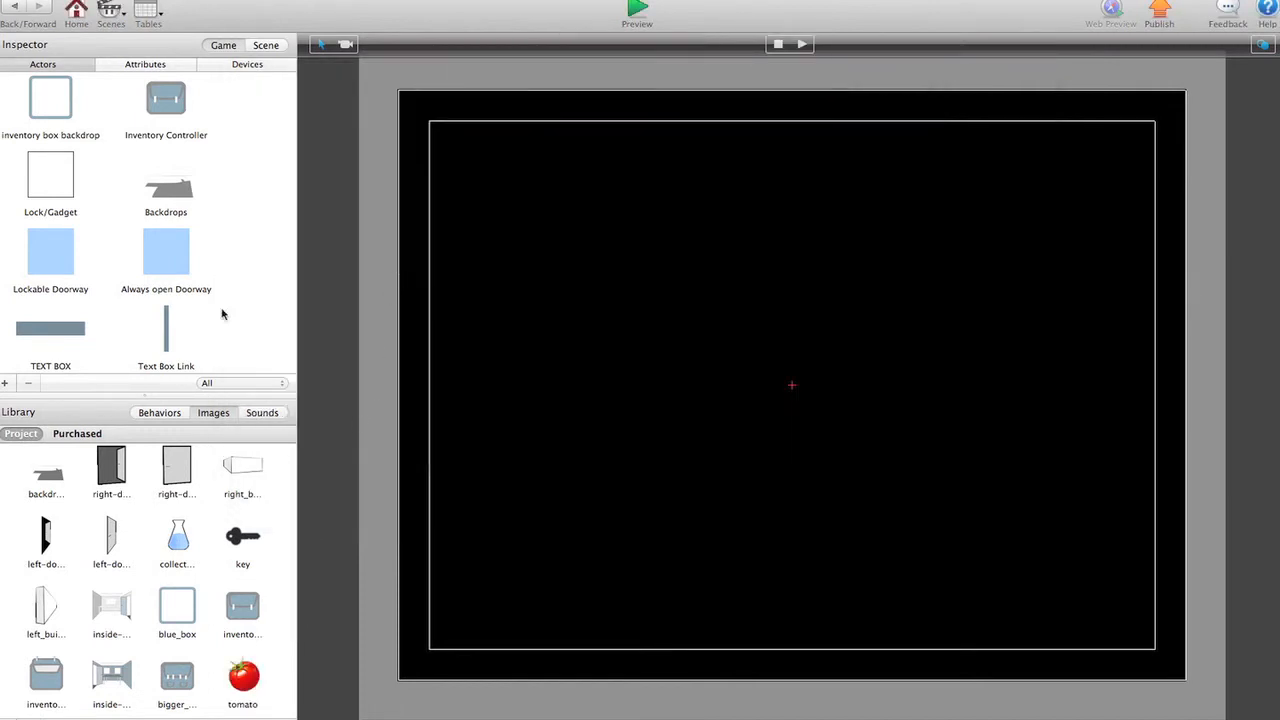
pyautogui.scroll(-2, 220, 315)
pyautogui.scroll(-3, 220, 610)
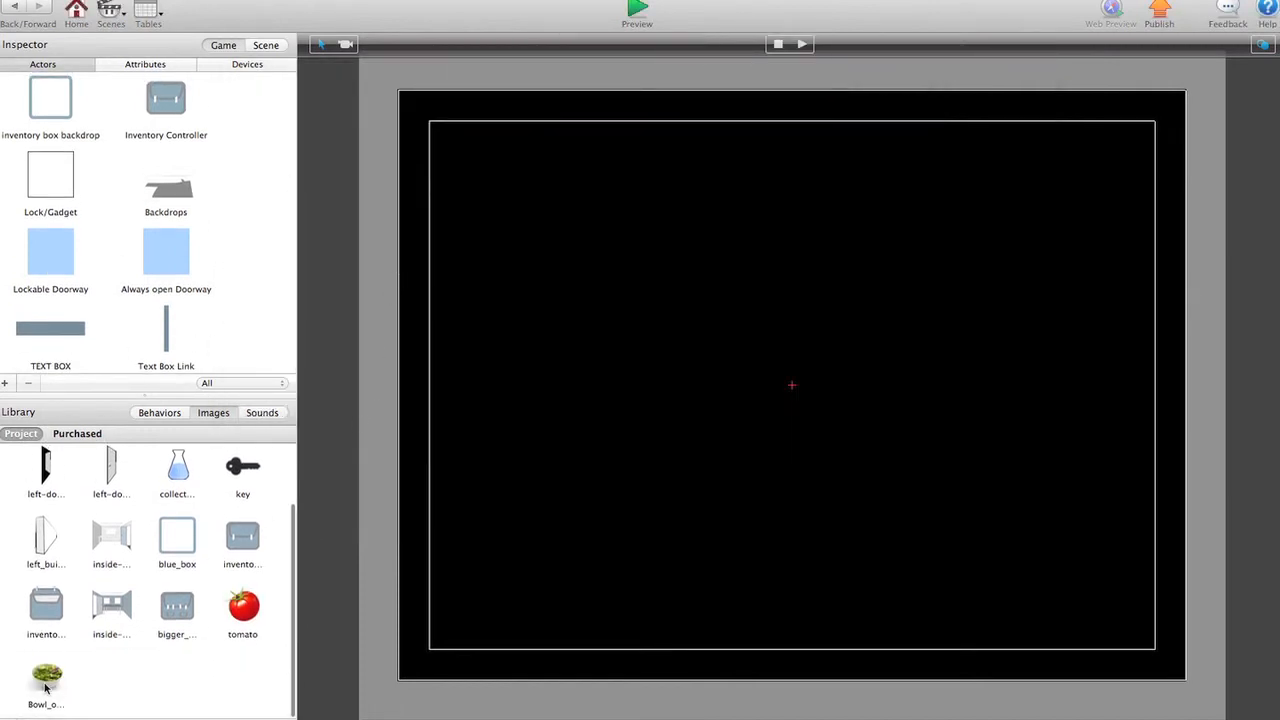
# Step: Create a Bowl_of_fruit actor and place it as a backdrop filling the scene
pyautogui.moveTo(47, 678); pyautogui.dragTo(263, 344)
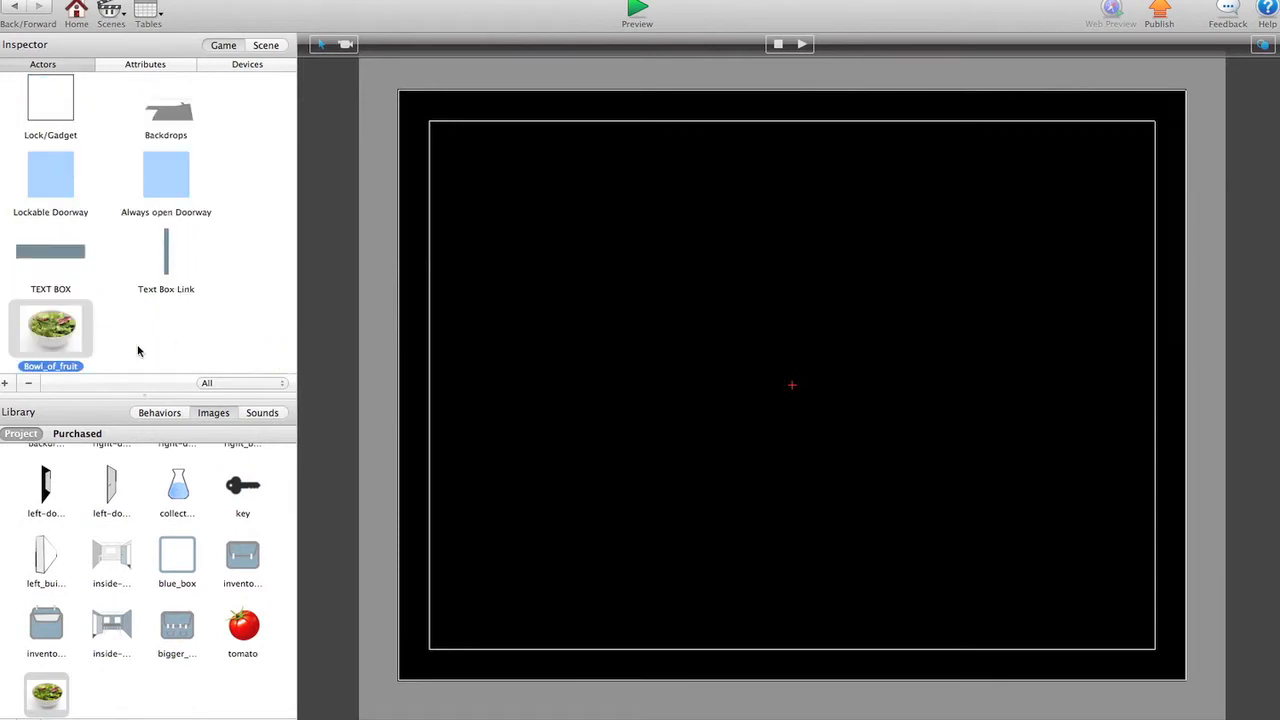
pyautogui.moveTo(52, 330)
pyautogui.mouseDown()
pyautogui.moveTo(640, 338)
pyautogui.moveTo(673, 317)
pyautogui.mouseUp()
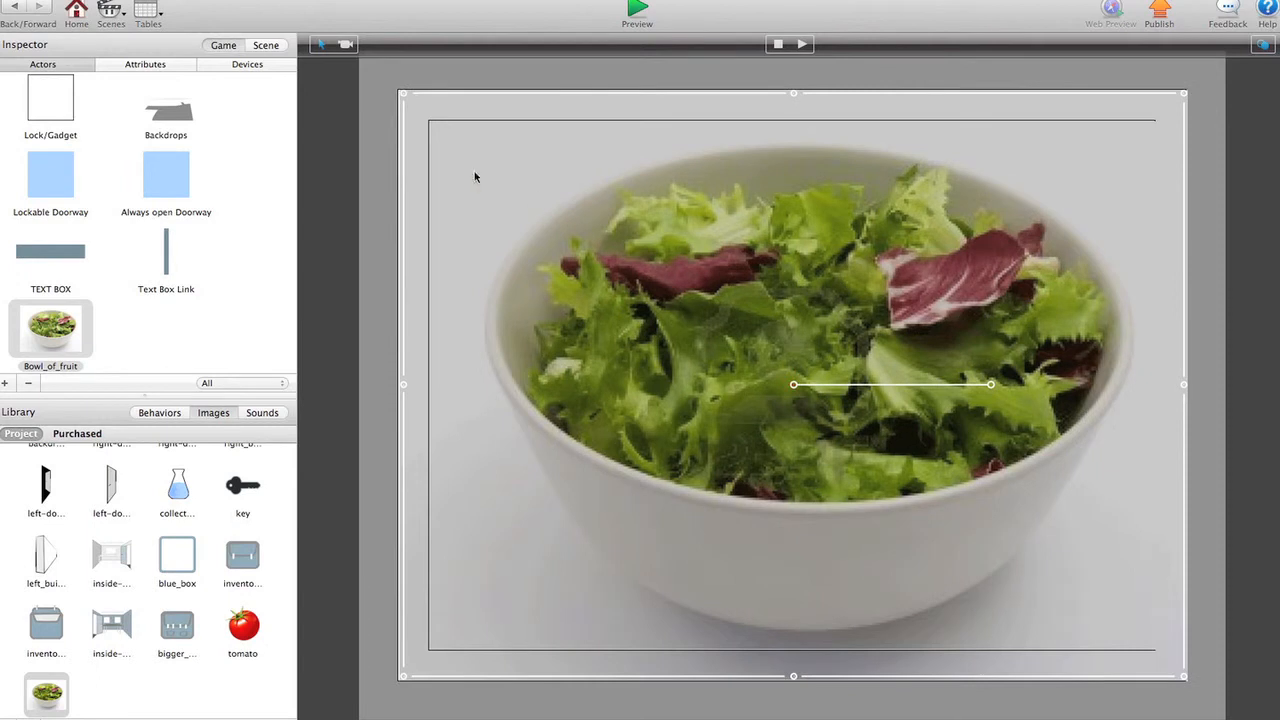
pyautogui.click(397, 224)
pyautogui.scroll(5, 90, 250)
pyautogui.scroll(3, 60, 200)
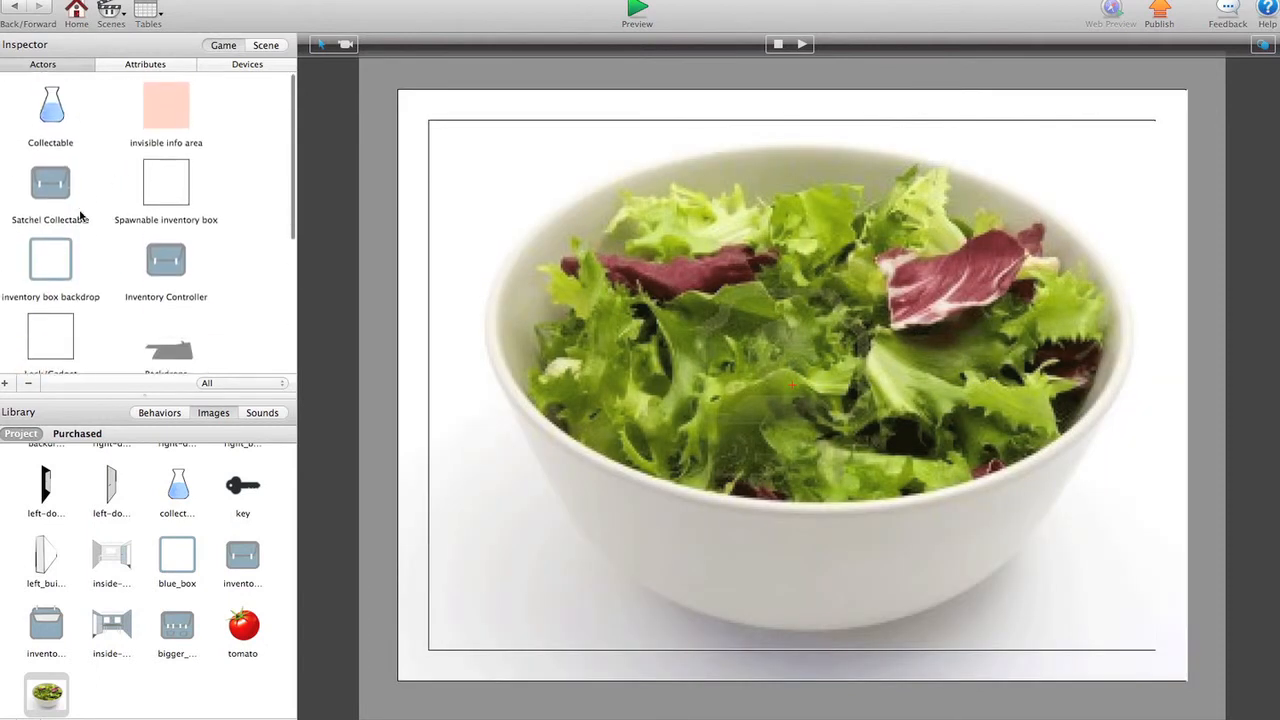
# Step: Add a Satchel Collectable top-left, Inventory Controller bottom-left and a tomato Collectable on the salad
pyautogui.moveTo(57, 198); pyautogui.dragTo(478, 157)
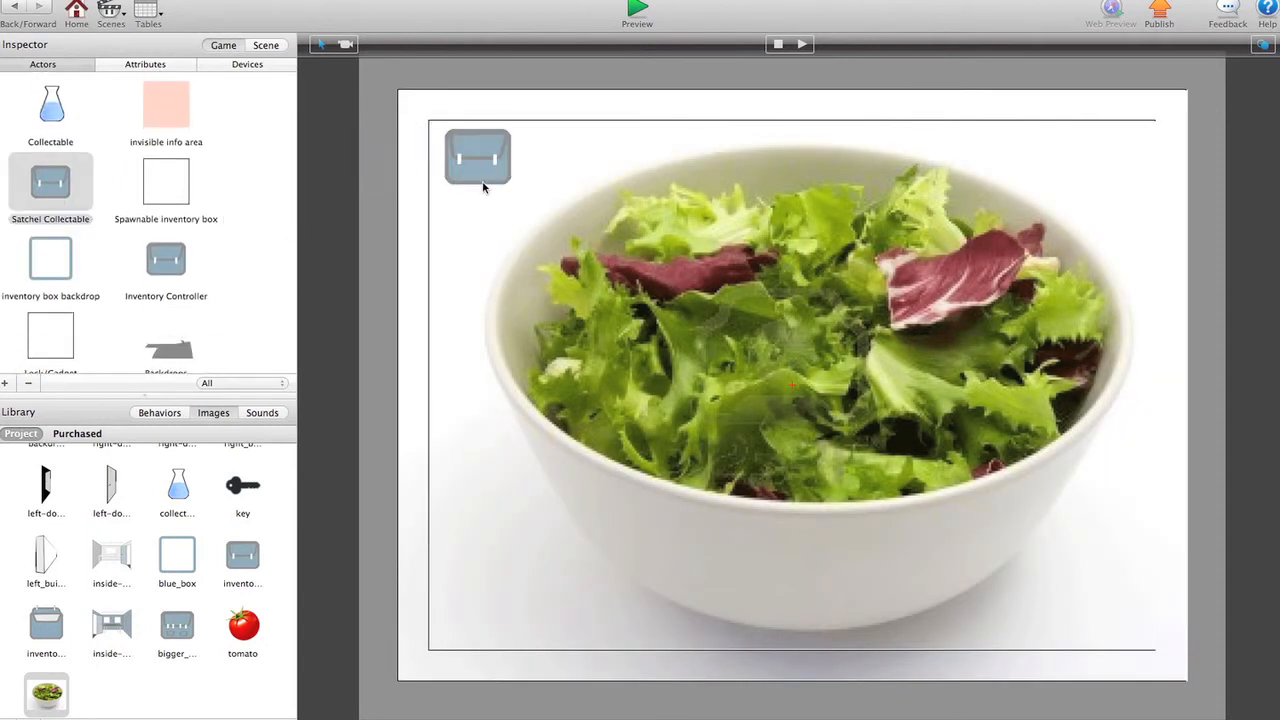
pyautogui.moveTo(168, 262); pyautogui.dragTo(461, 658)
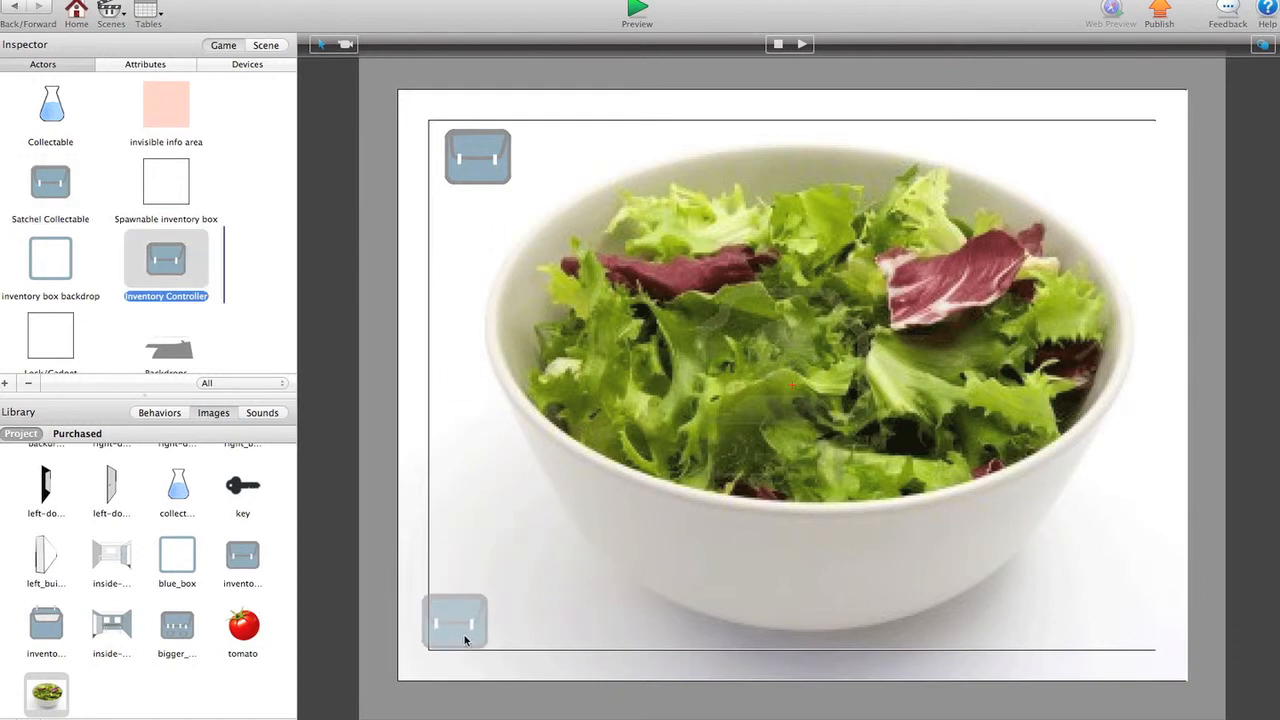
pyautogui.click(461, 645)
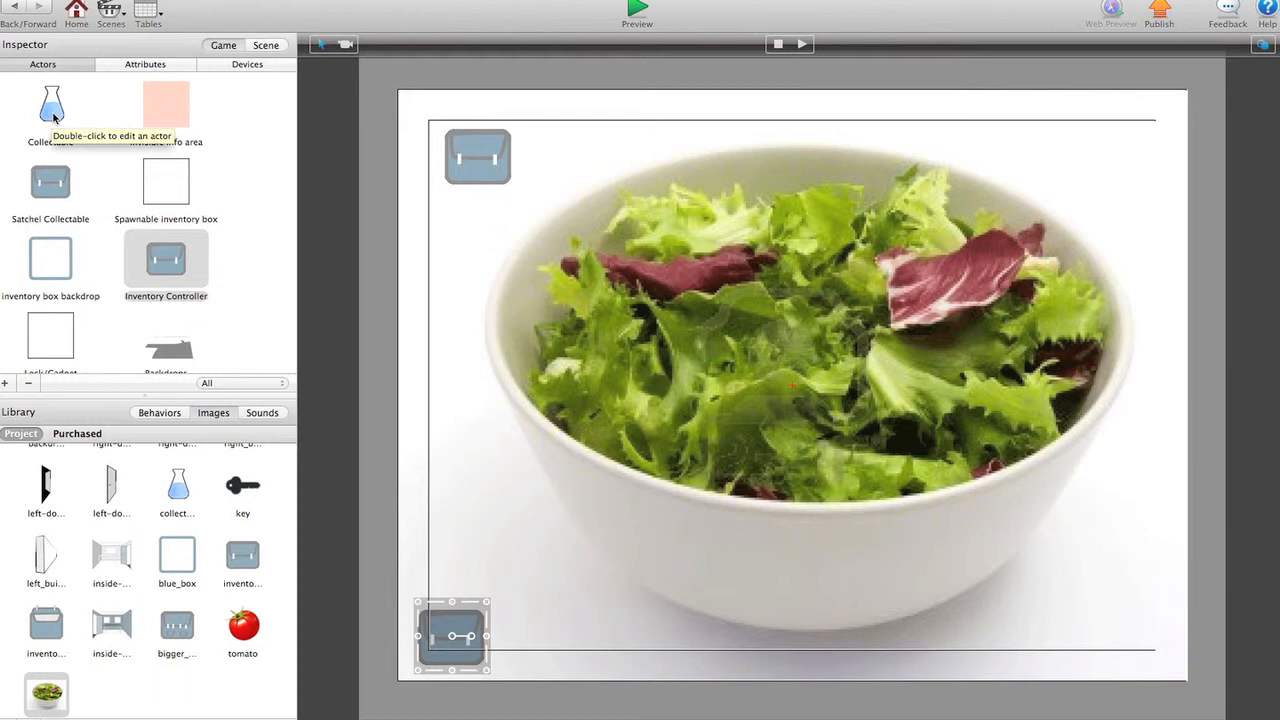
pyautogui.moveTo(52, 108)
pyautogui.mouseDown()
pyautogui.moveTo(870, 340)
pyautogui.moveTo(870, 305)
pyautogui.mouseUp()
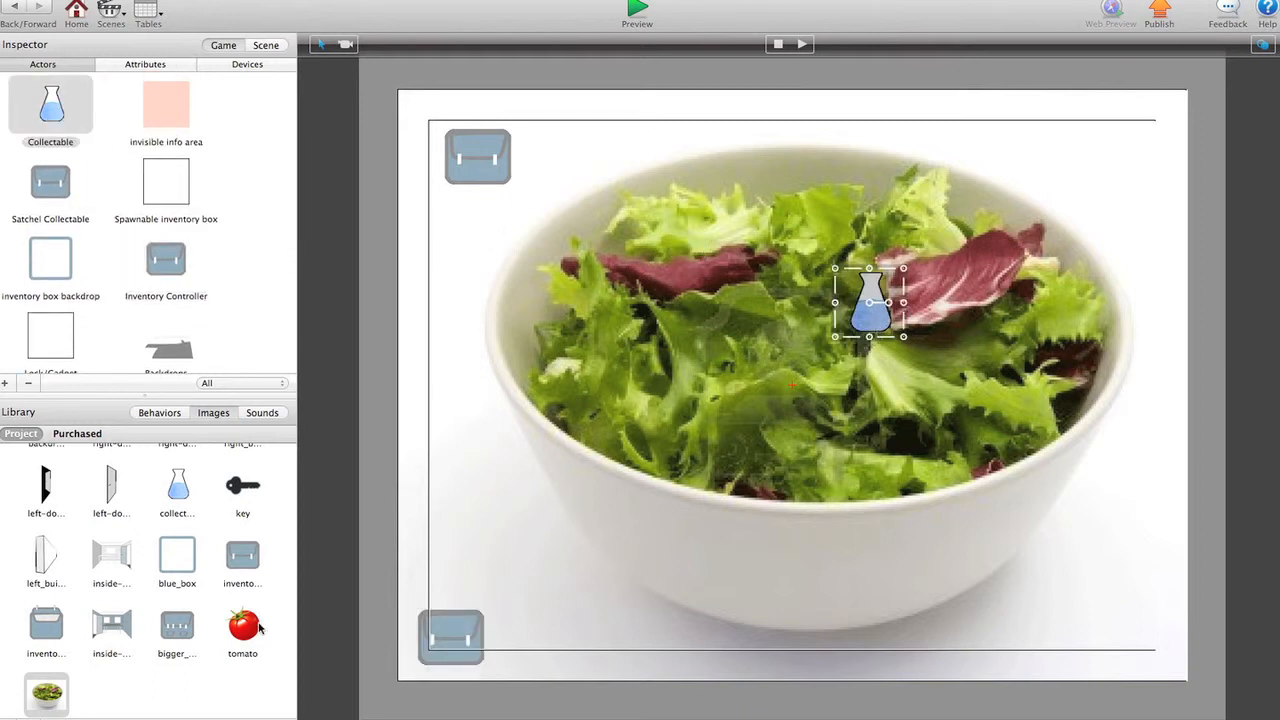
pyautogui.moveTo(244, 626); pyautogui.dragTo(873, 302)
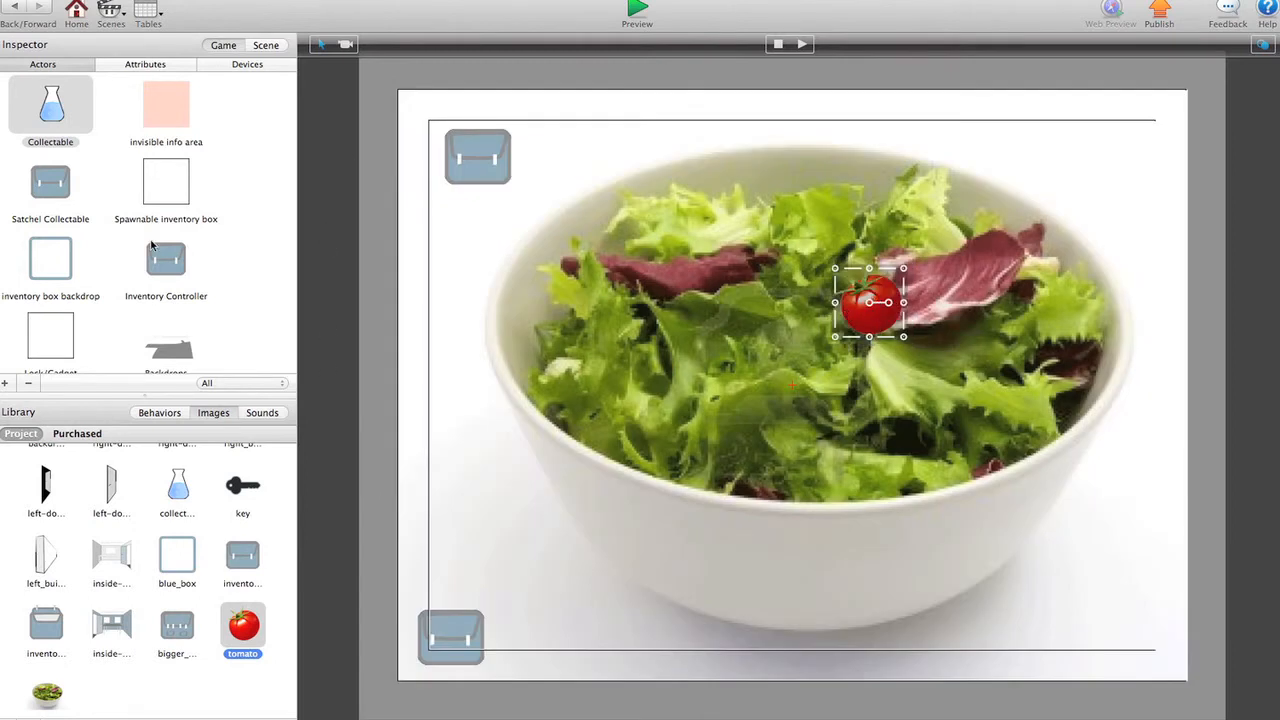
pyautogui.scroll(-5, 152, 246)
pyautogui.moveTo(50, 280); pyautogui.dragTo(604, 193)
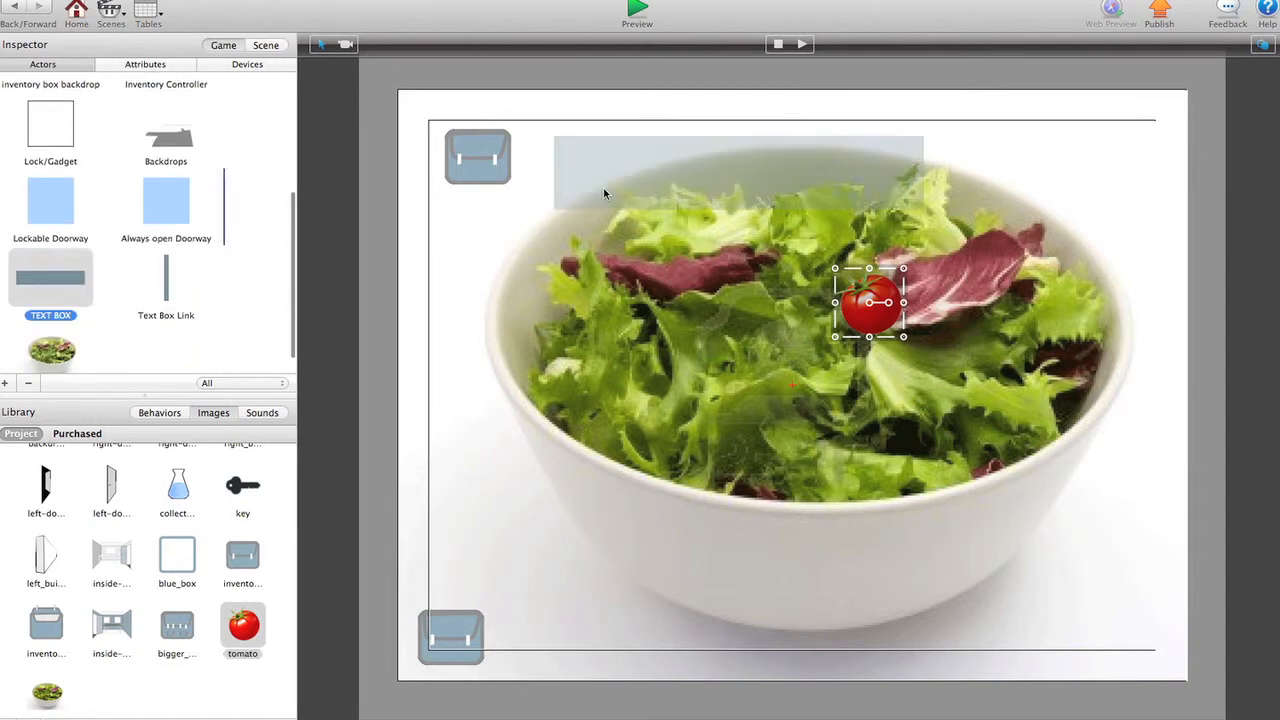
# Step: Position the text box top-right and add a Text Box Link near the left edge
pyautogui.moveTo(674, 148); pyautogui.dragTo(848, 141)
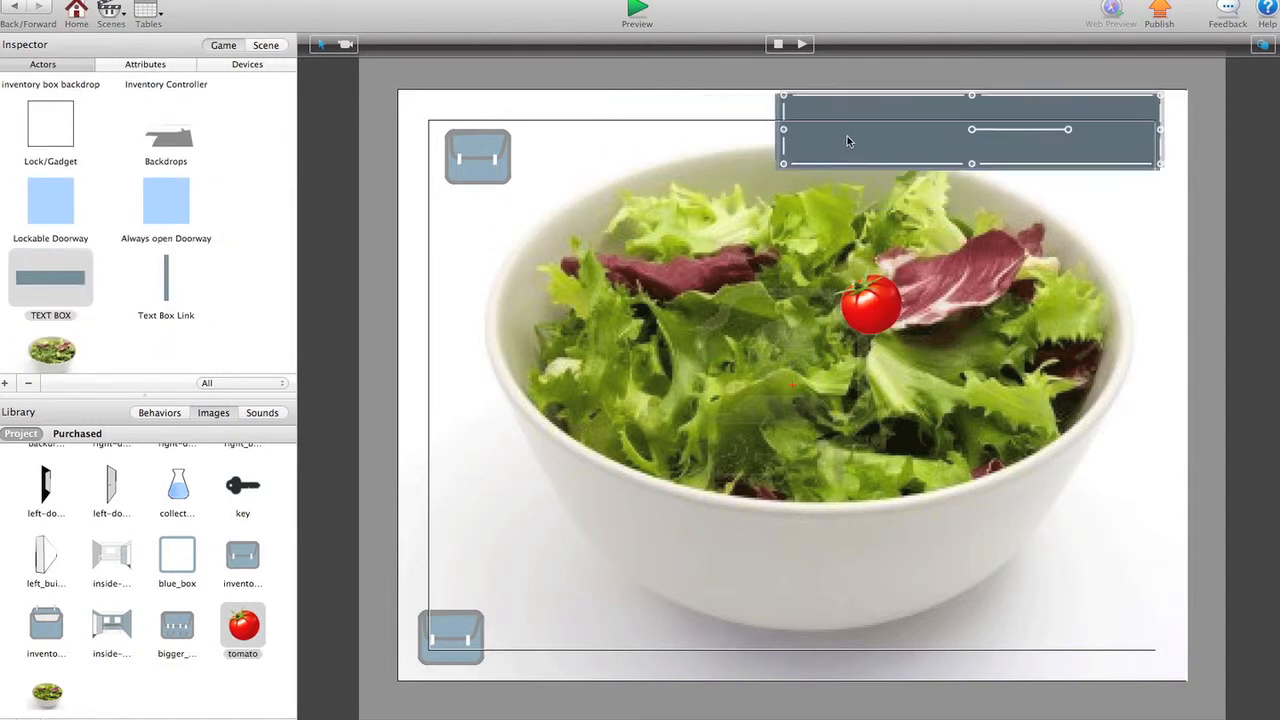
pyautogui.click(166, 285)
pyautogui.moveTo(166, 285)
pyautogui.mouseDown()
pyautogui.moveTo(478, 287)
pyautogui.moveTo(380, 370)
pyautogui.mouseUp()
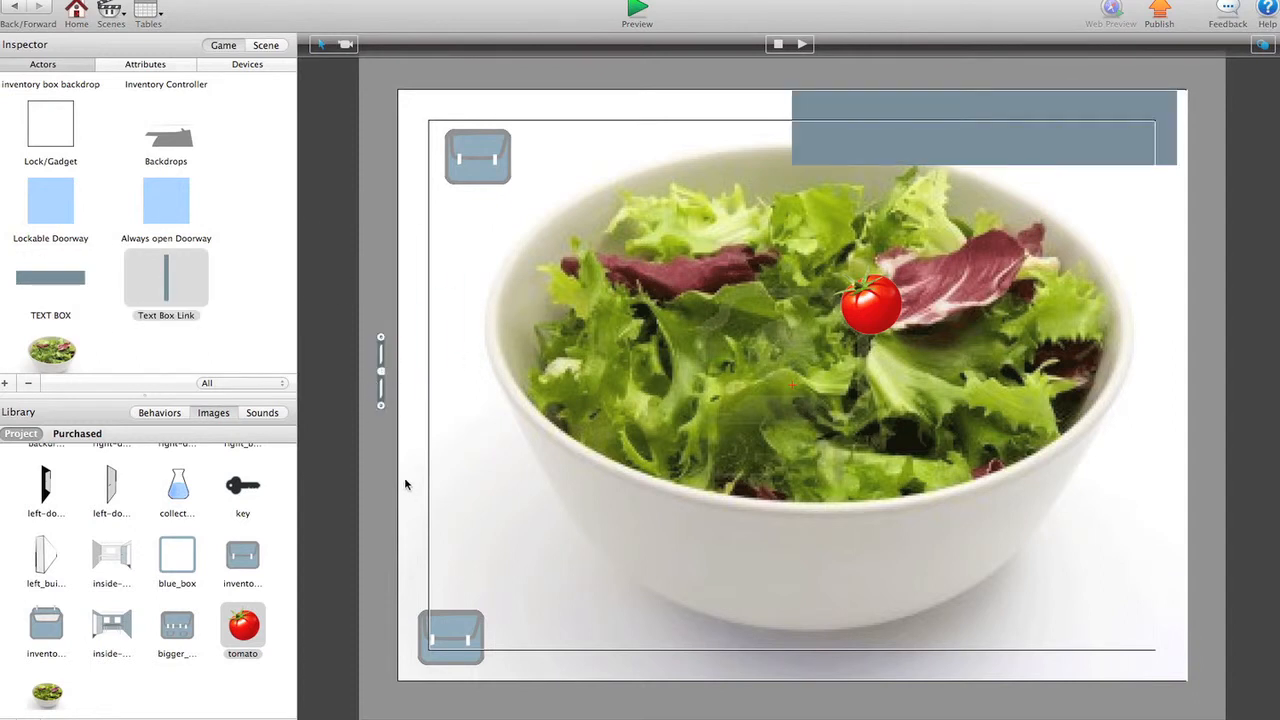
pyautogui.scroll(5, 120, 200)
pyautogui.scroll(3, 120, 180)
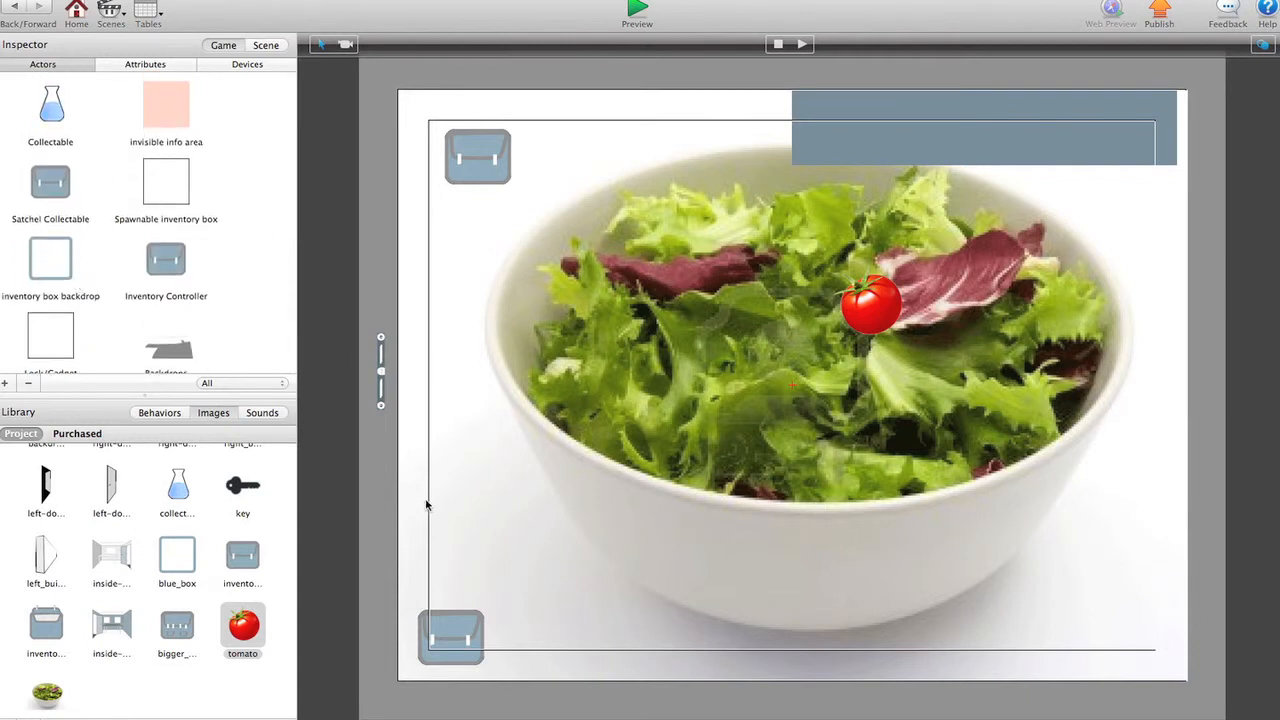
# Step: Add row 12 to T_Text with display time 4 and the two-line text It's GameSalad Time
pyautogui.click(148, 12)
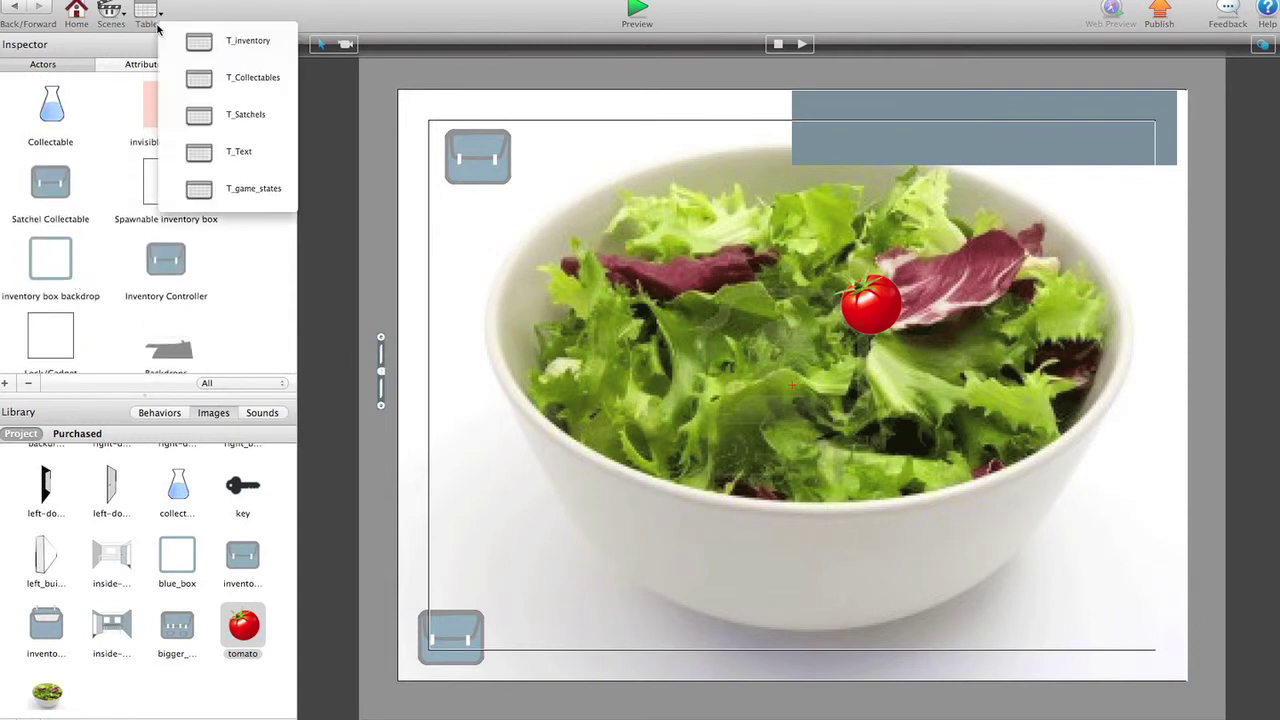
pyautogui.click(196, 152)
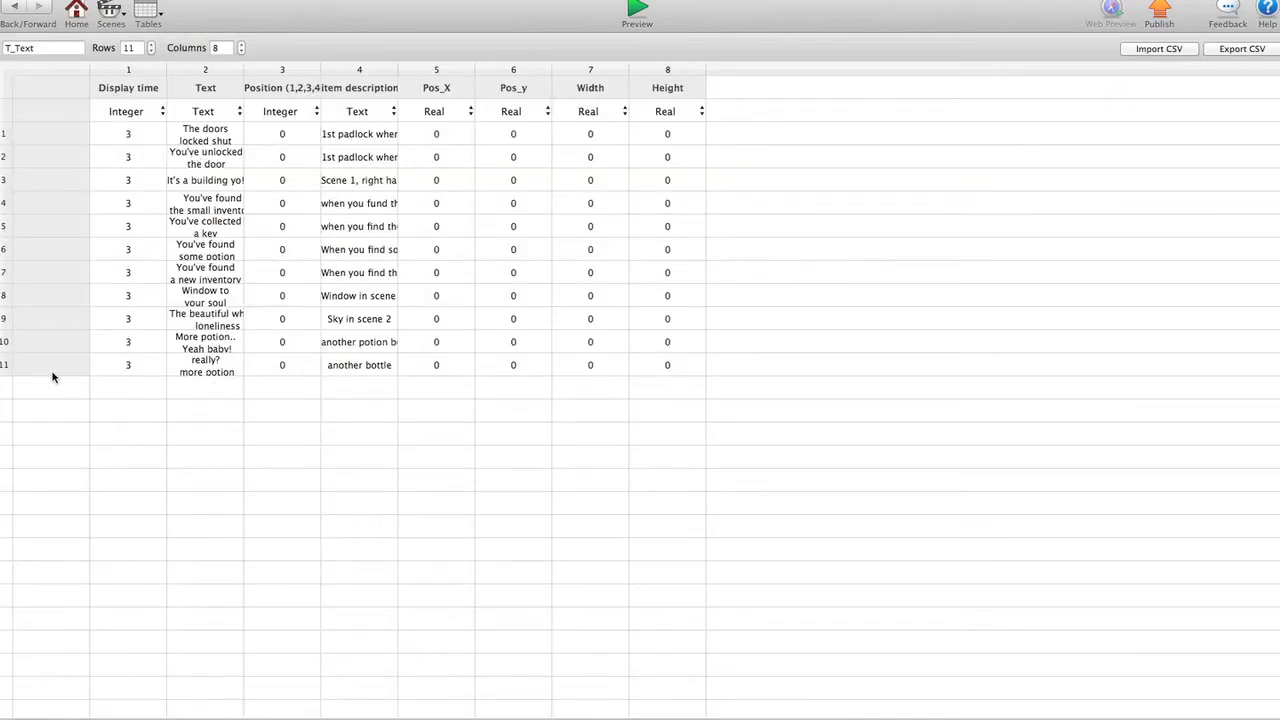
pyautogui.click(150, 45)
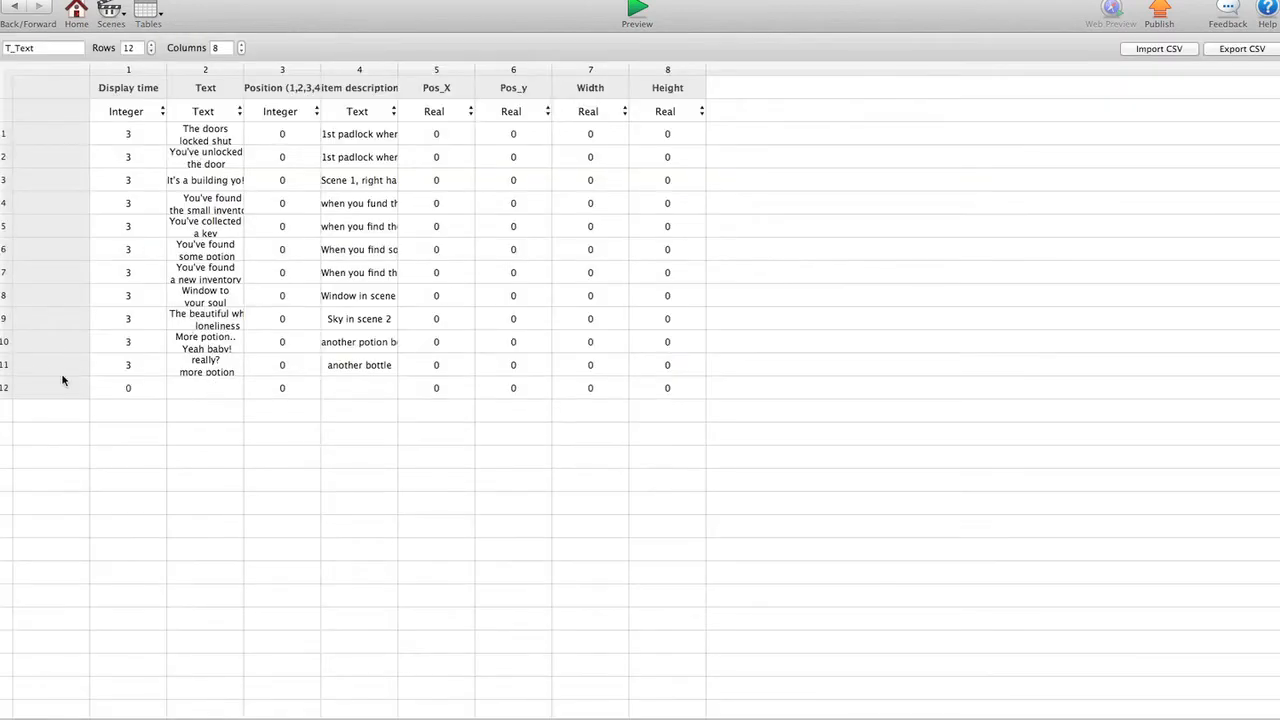
pyautogui.doubleClick(120, 387)
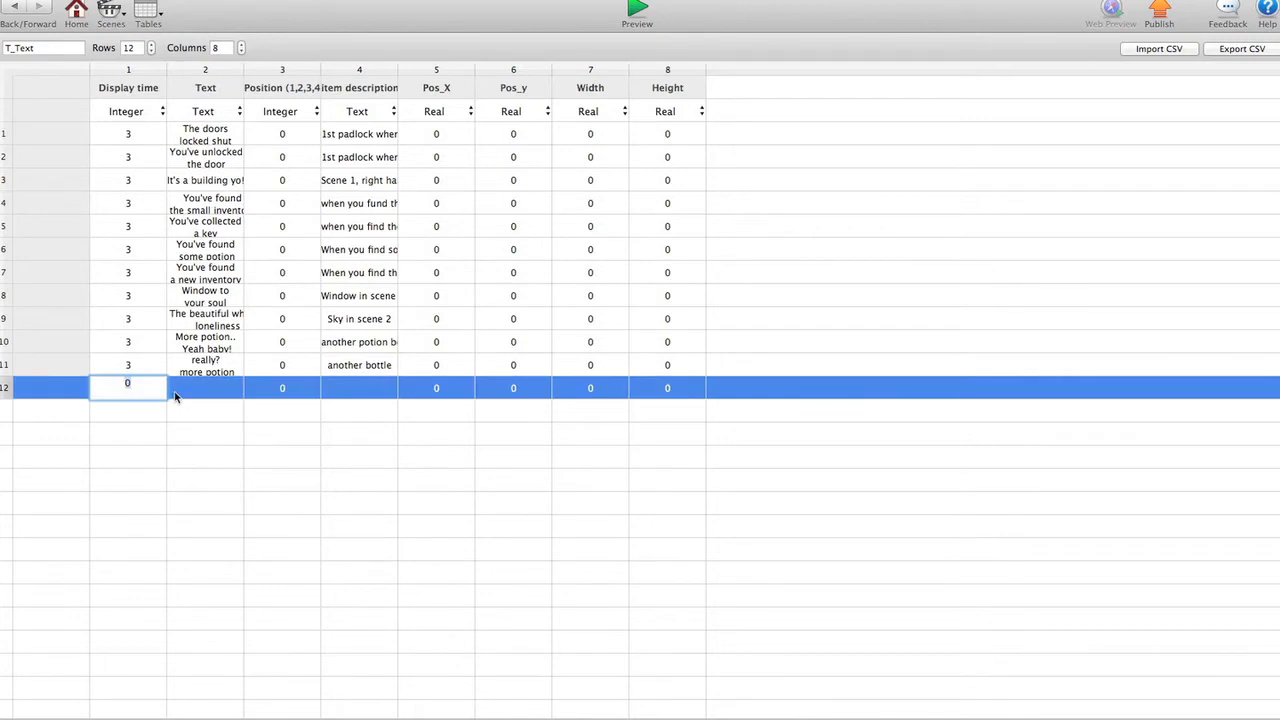
pyautogui.write('4')
pyautogui.press('Tab')
pyautogui.write("It's")
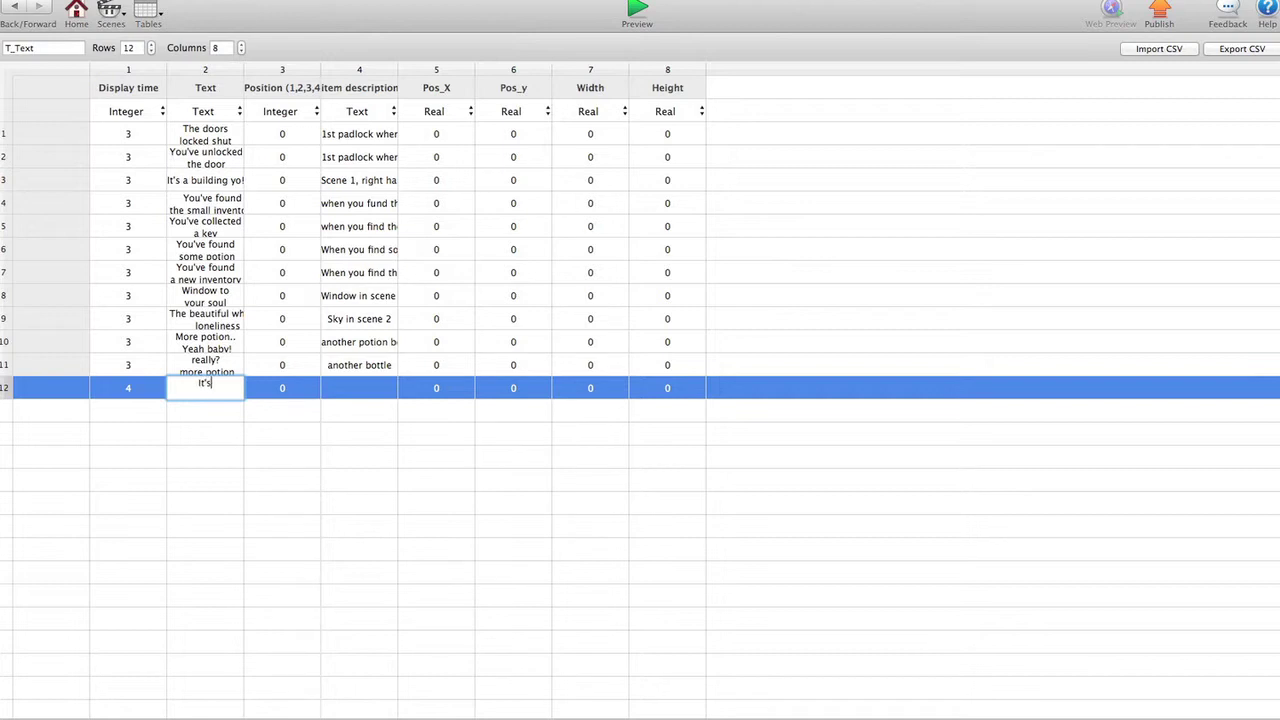
pyautogui.write('GameSalad ')
pyautogui.write('Time')
pyautogui.hotkey('alt', 'Return')
pyautogui.click(205, 423)
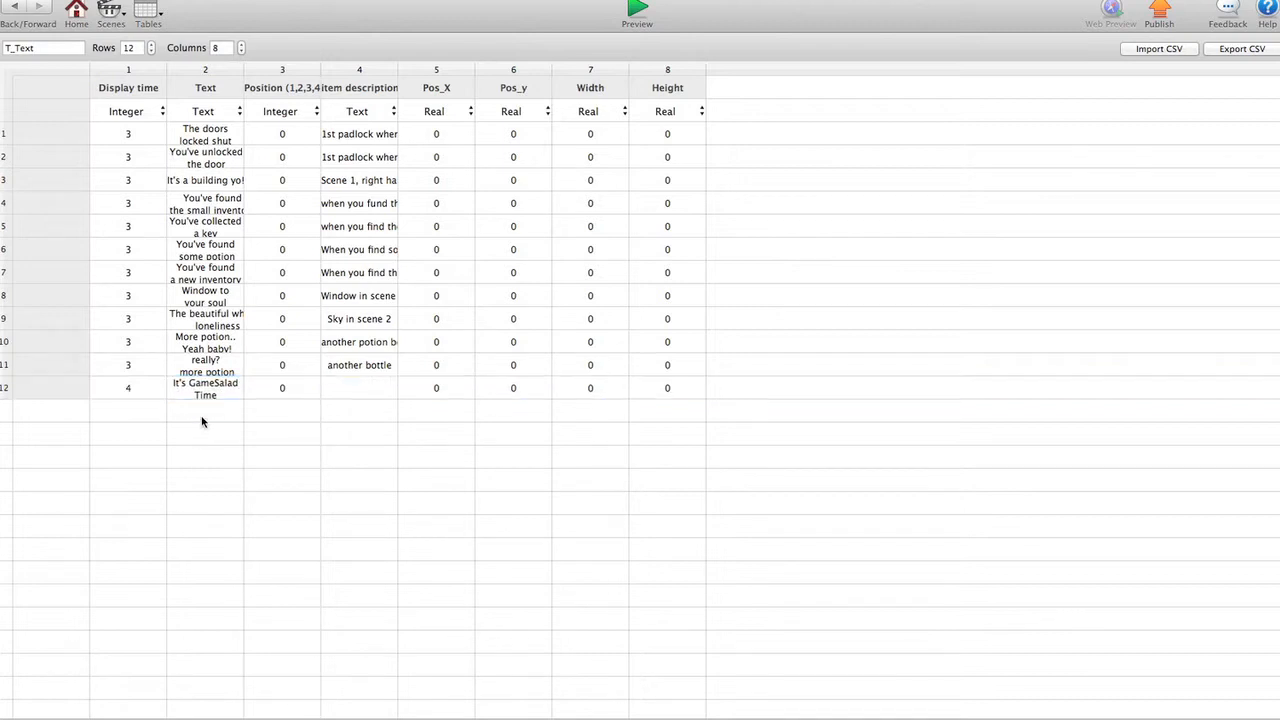
# Step: Describe row 12 as Tomato scene 4
pyautogui.click(358, 388)
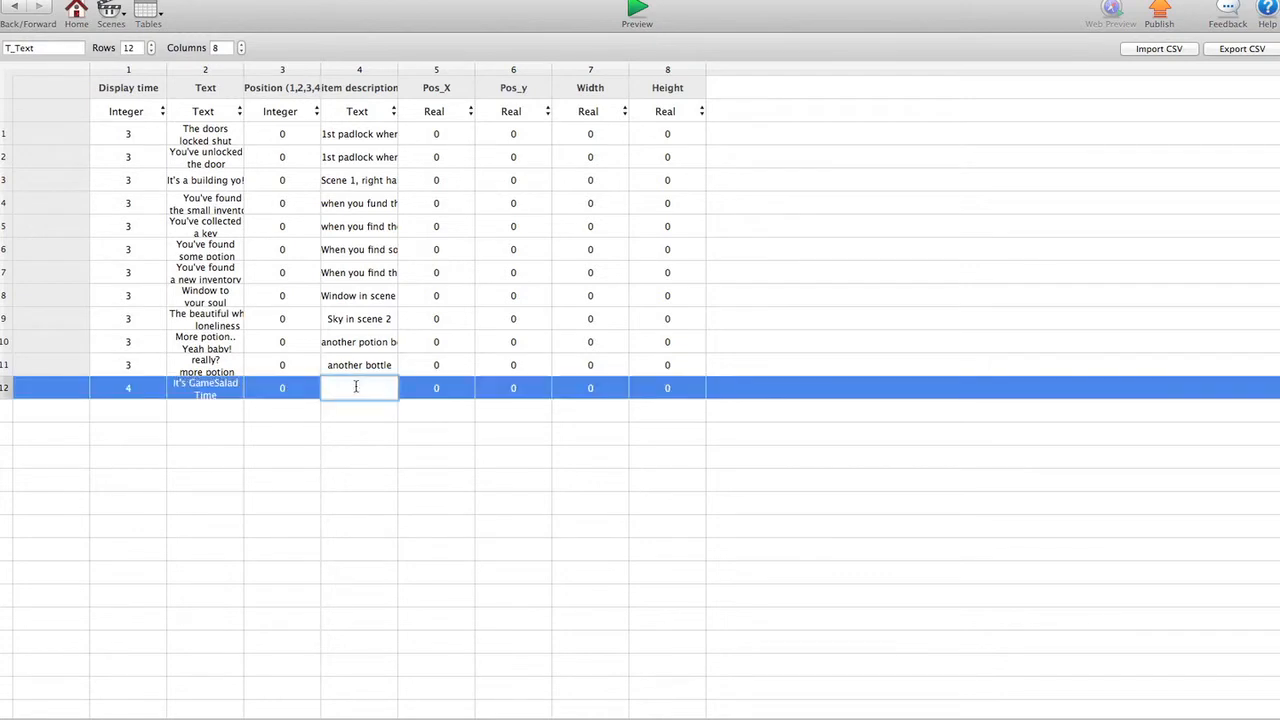
pyautogui.write('Tomato sc')
pyautogui.write('ene 4')
pyautogui.click(341, 436)
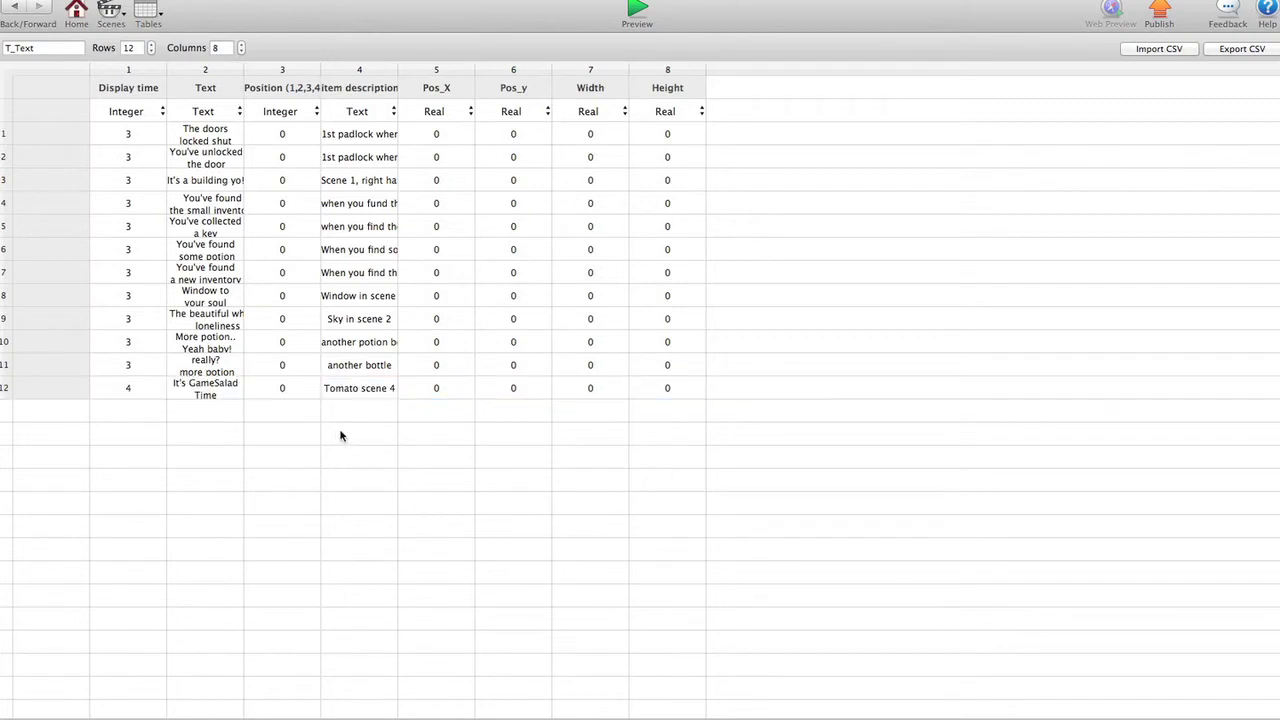
pyautogui.click(150, 18)
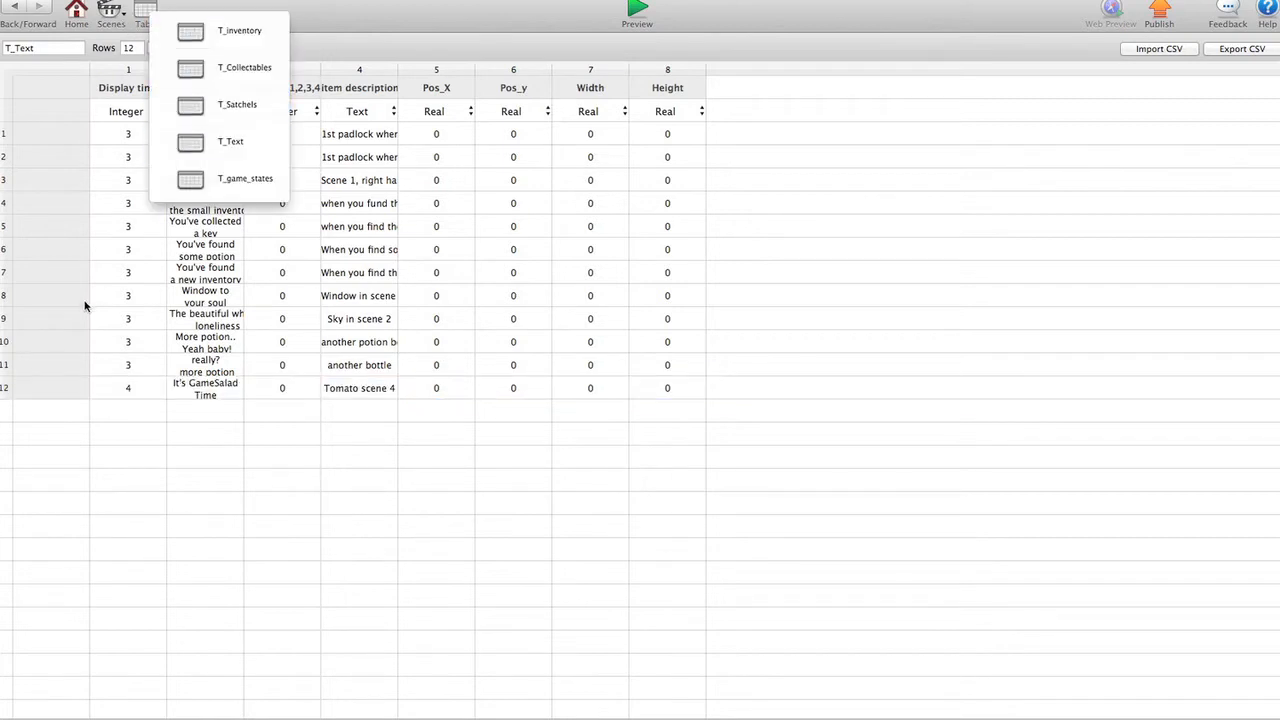
# Step: Add a fourteenth row to T_Collectables named tomato
pyautogui.click(190, 70)
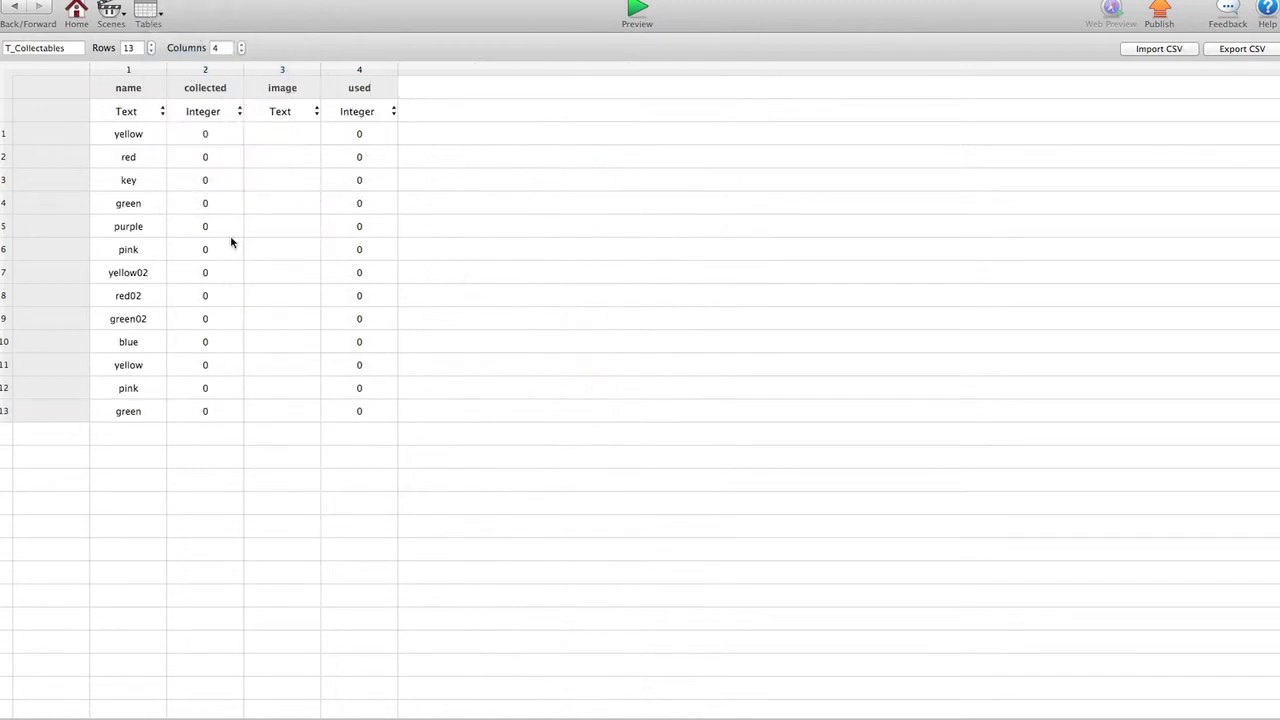
pyautogui.click(152, 45)
pyautogui.doubleClick(130, 440)
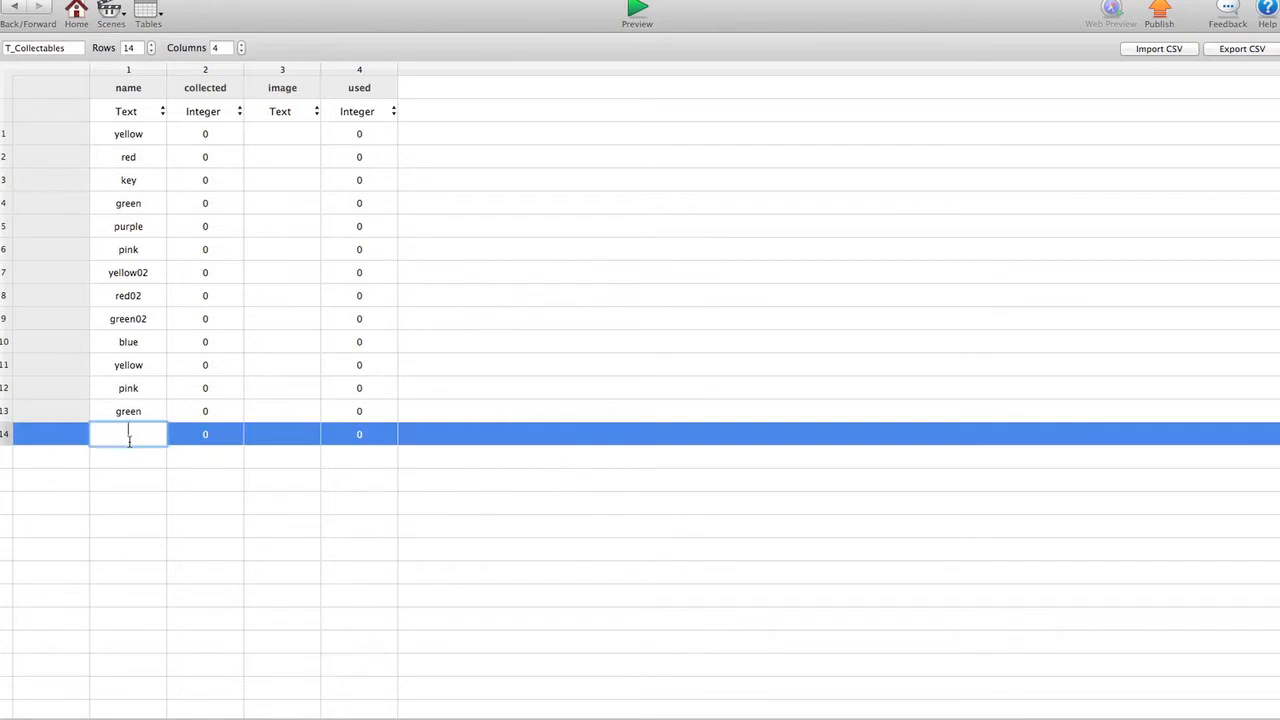
pyautogui.write('tomato')
pyautogui.press('Return')
# Step: Open the tomato actor in Scene 4 and set its text message to 12
pyautogui.click(110, 10)
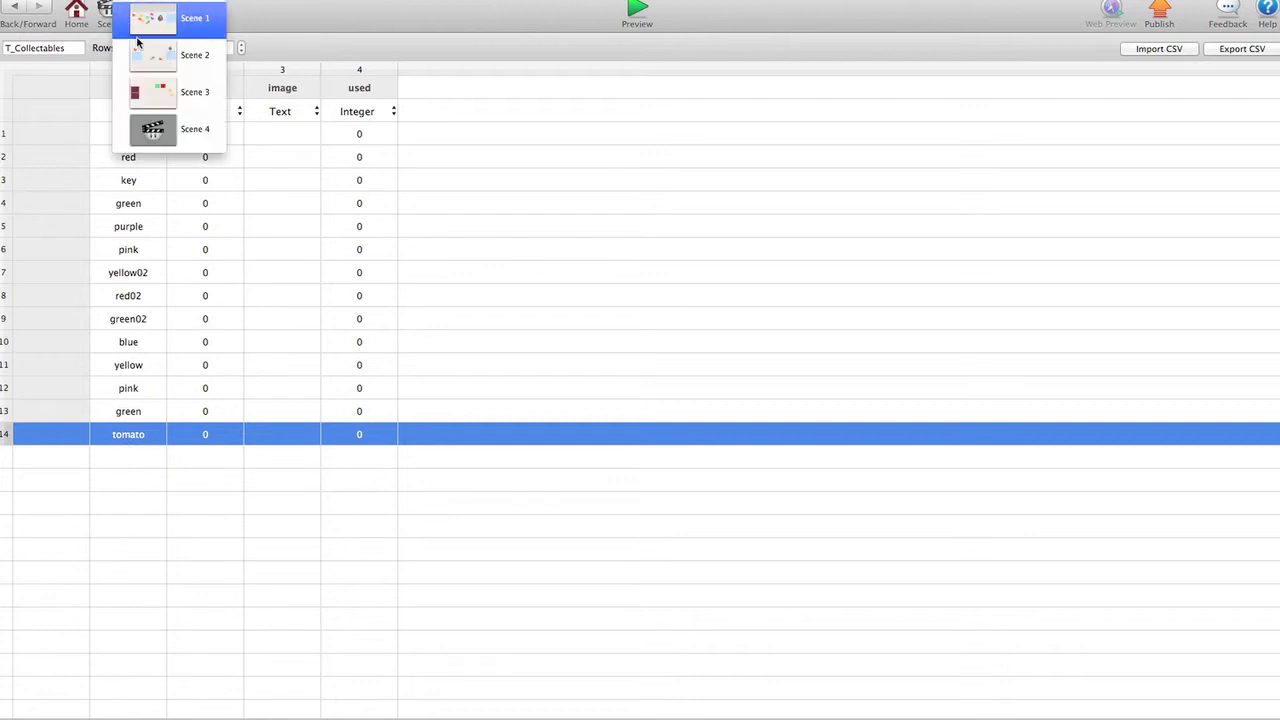
pyautogui.click(162, 135)
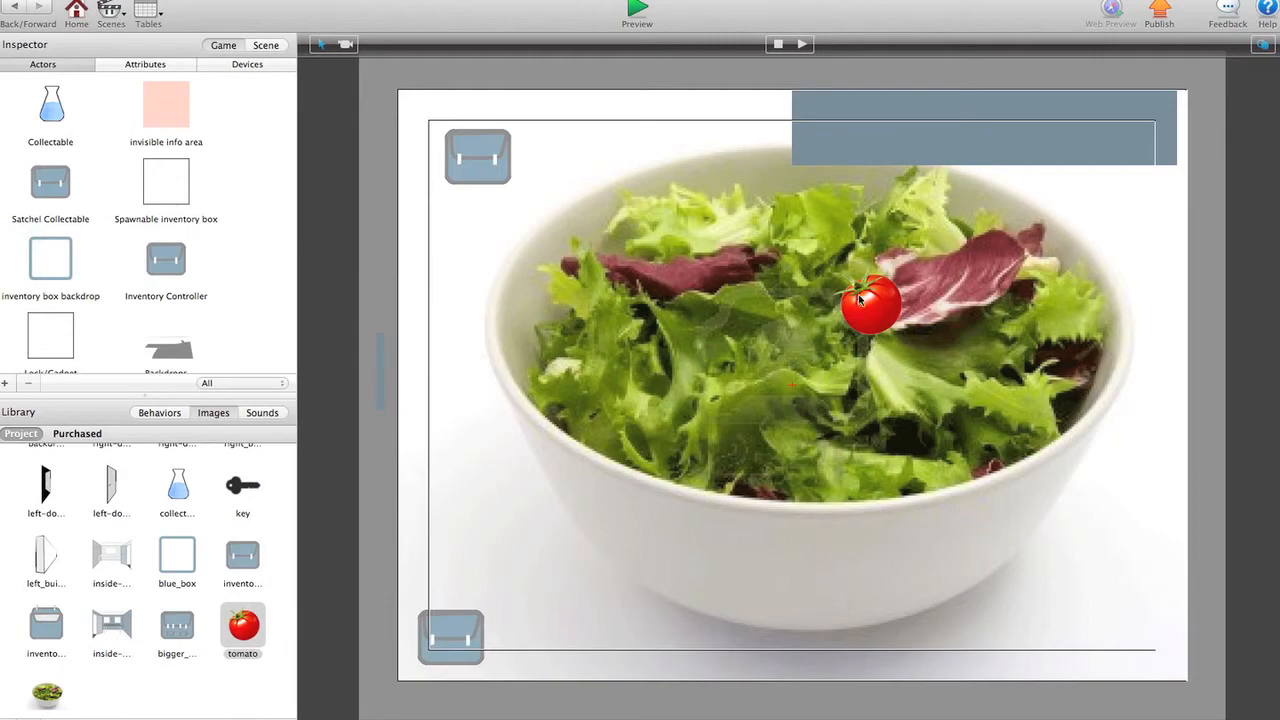
pyautogui.doubleClick(858, 298)
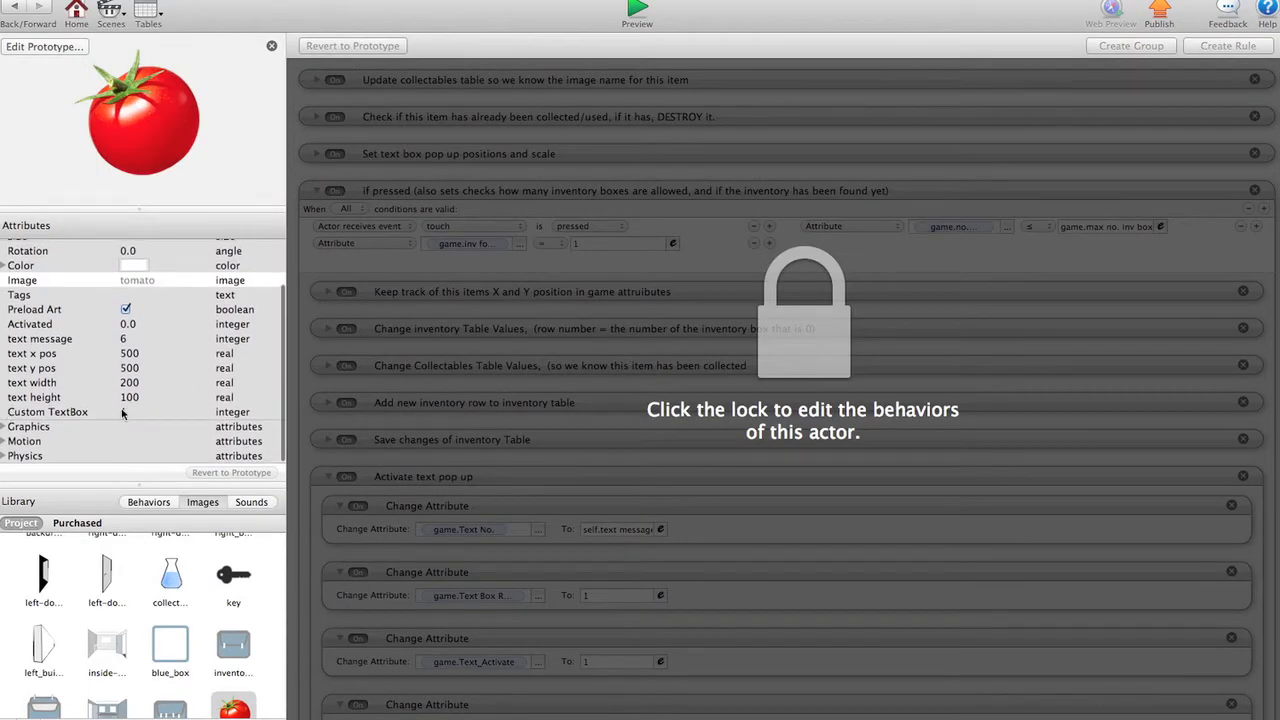
pyautogui.doubleClick(123, 413)
pyautogui.doubleClick(124, 340)
pyautogui.write('12')
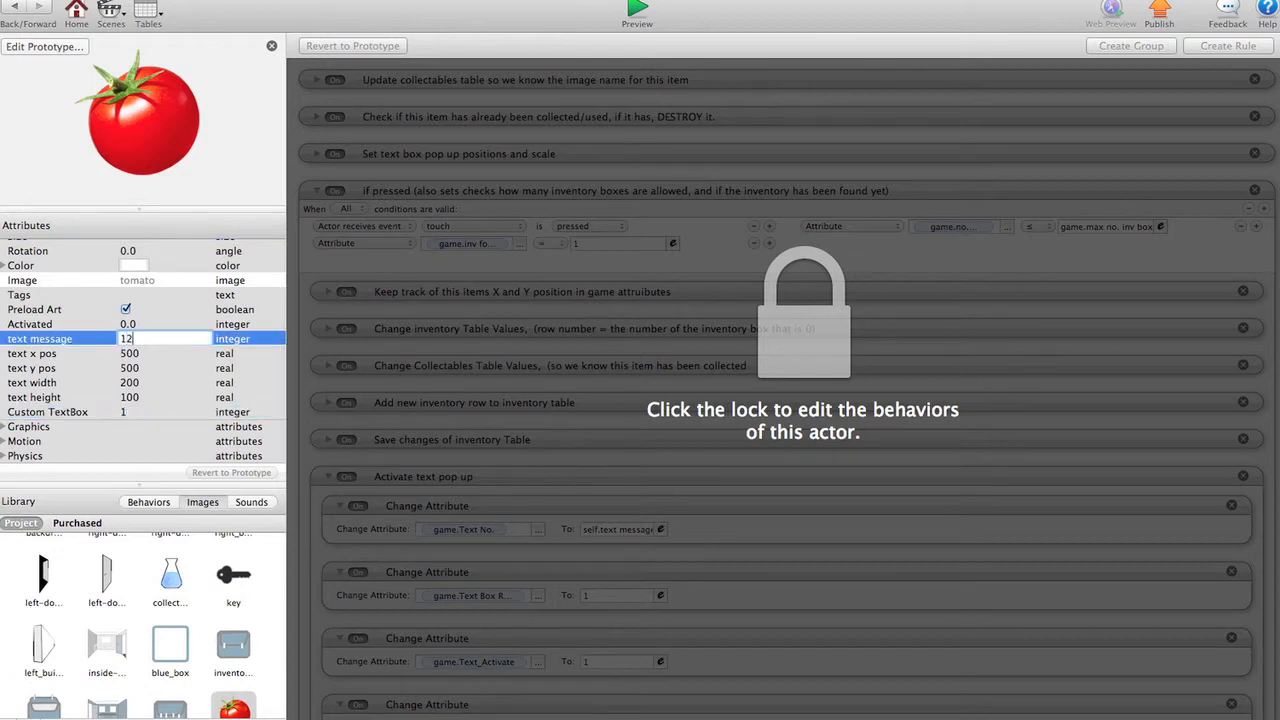
pyautogui.press('Tab')
pyautogui.scroll(3, 133, 287)
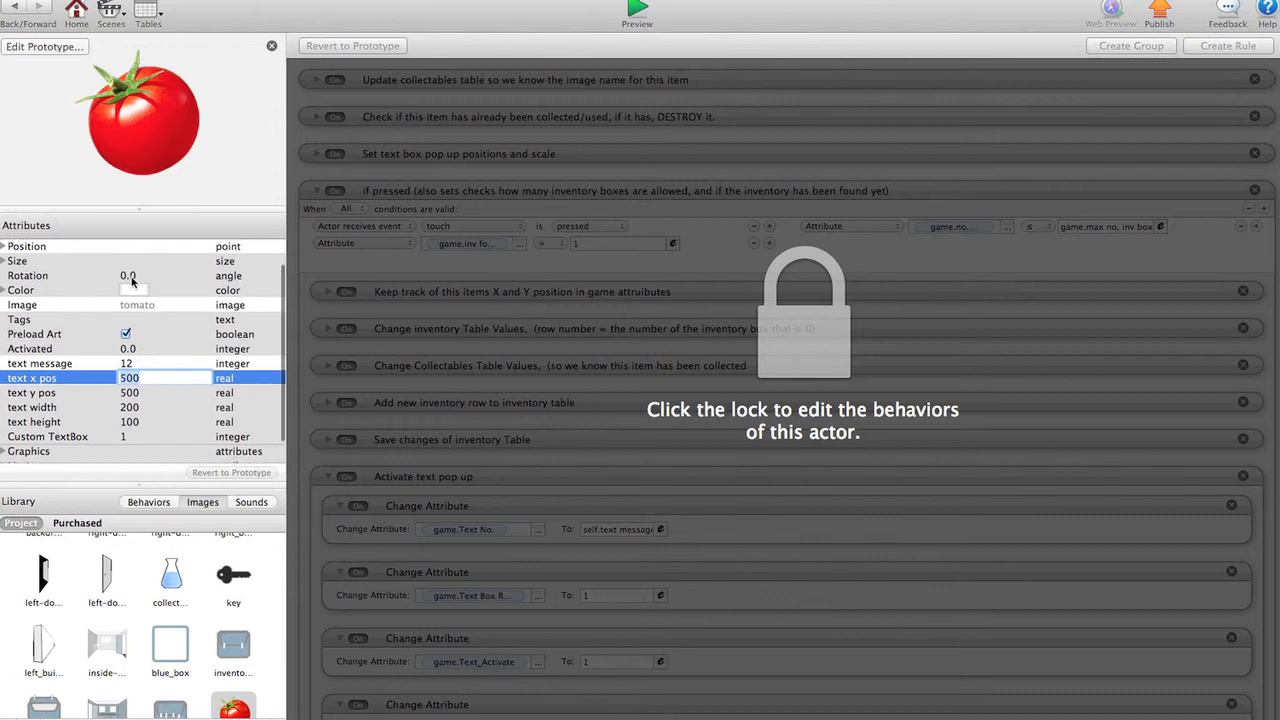
pyautogui.scroll(3, 114, 289)
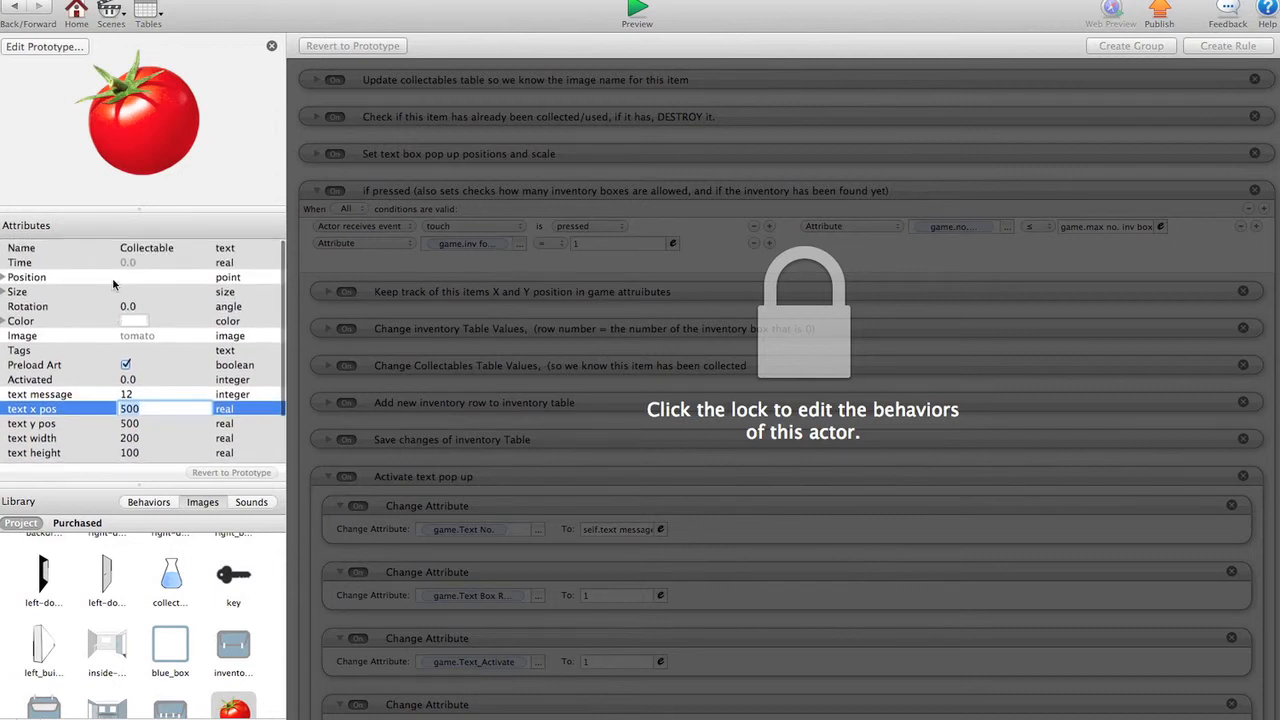
# Step: Set the tomato's name to 14 and its text position to 400, 300
pyautogui.doubleClick(140, 247)
pyautogui.write('14')
pyautogui.press('Return')
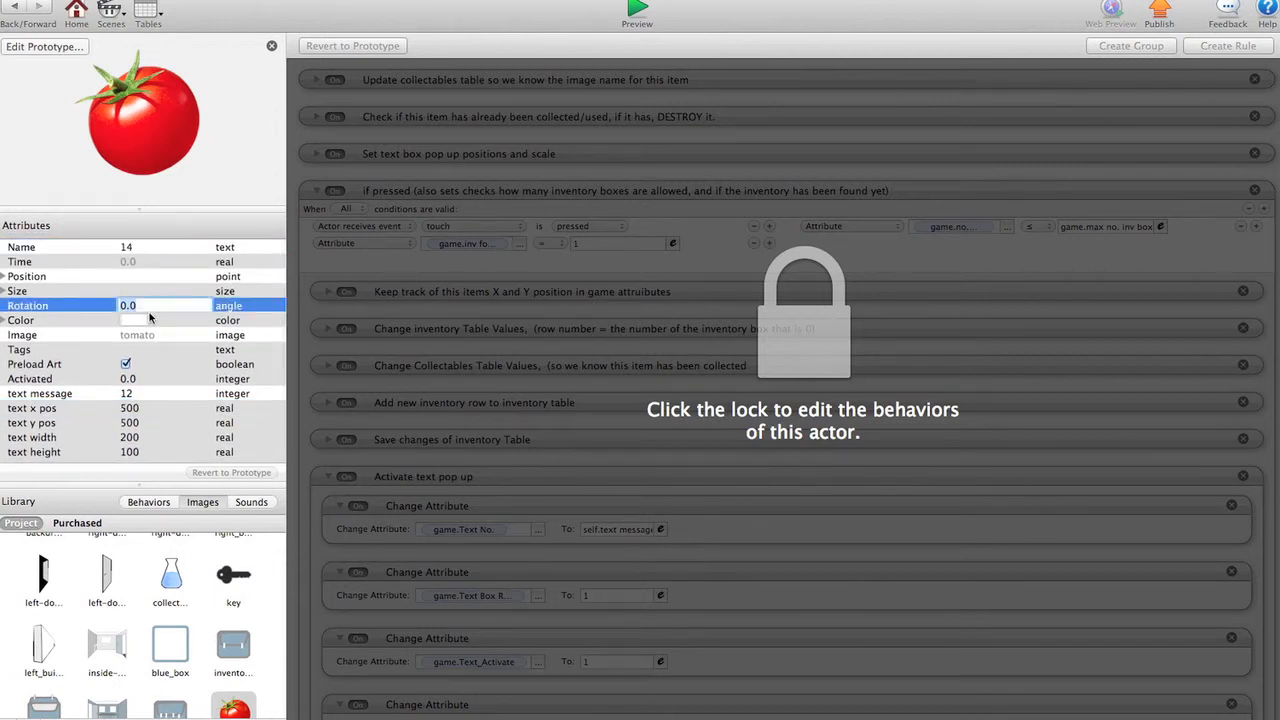
pyautogui.scroll(-3, 152, 320)
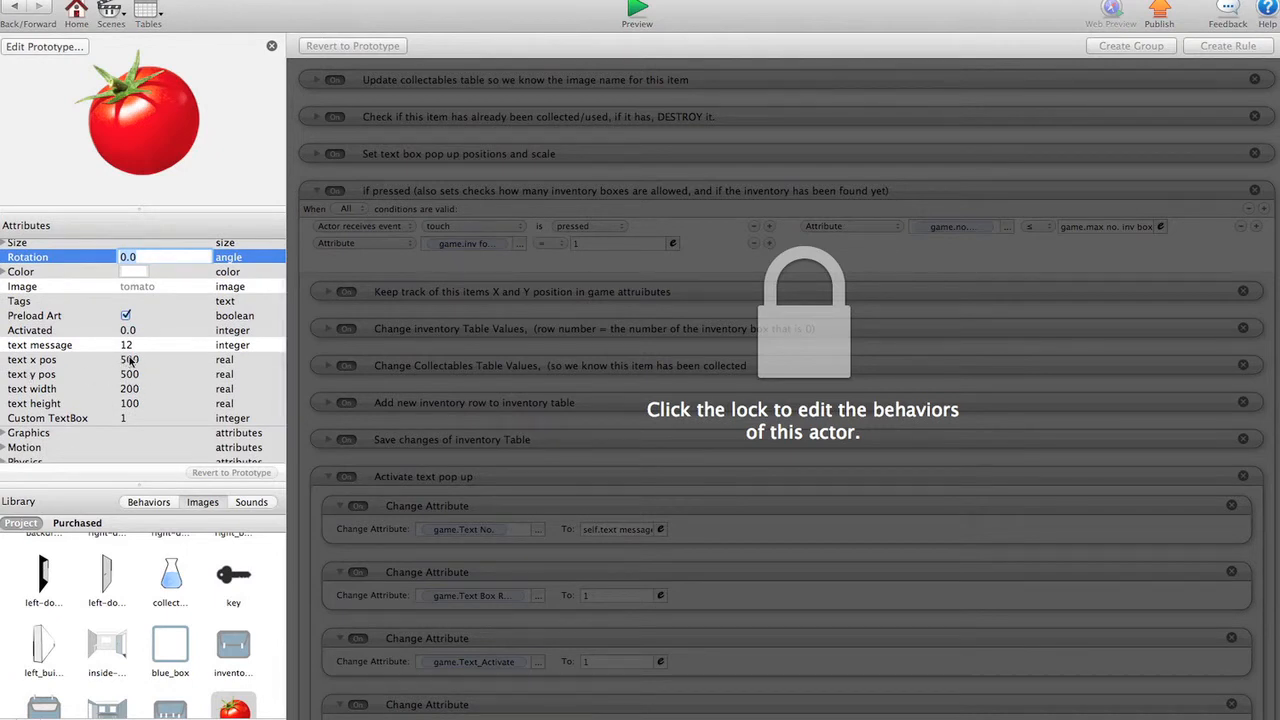
pyautogui.click(131, 360)
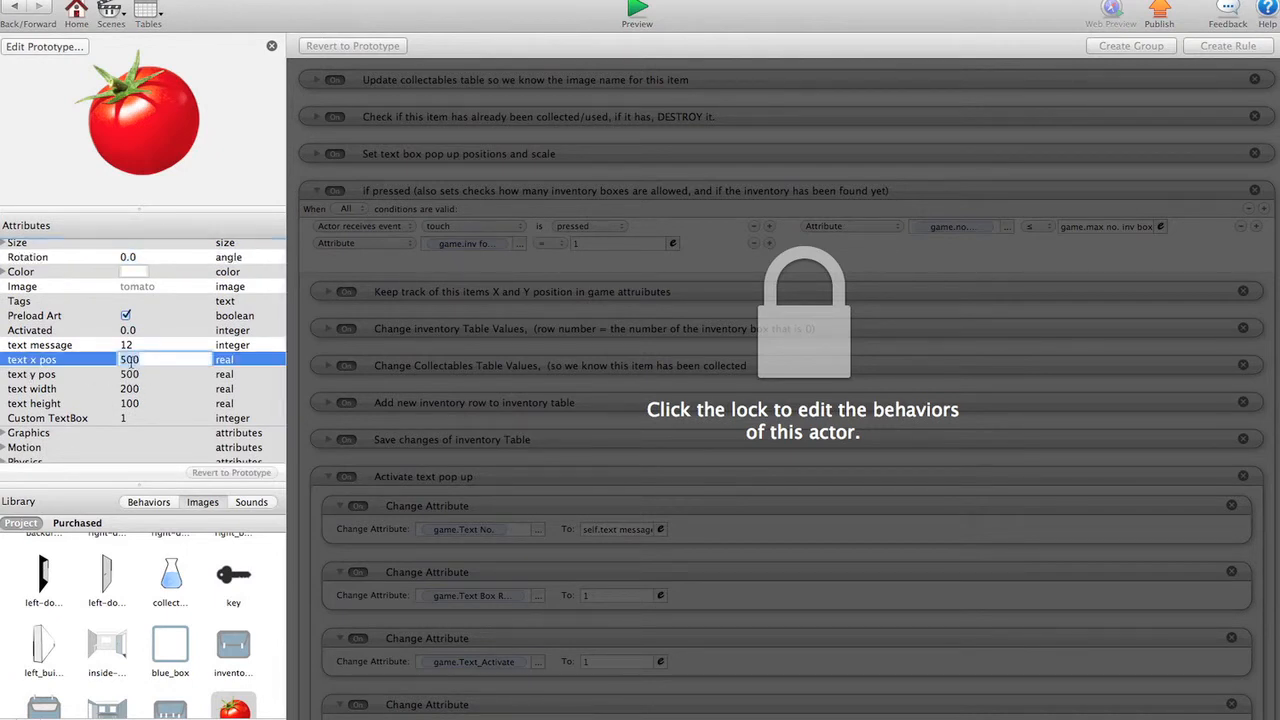
pyautogui.write('400')
pyautogui.press('Return')
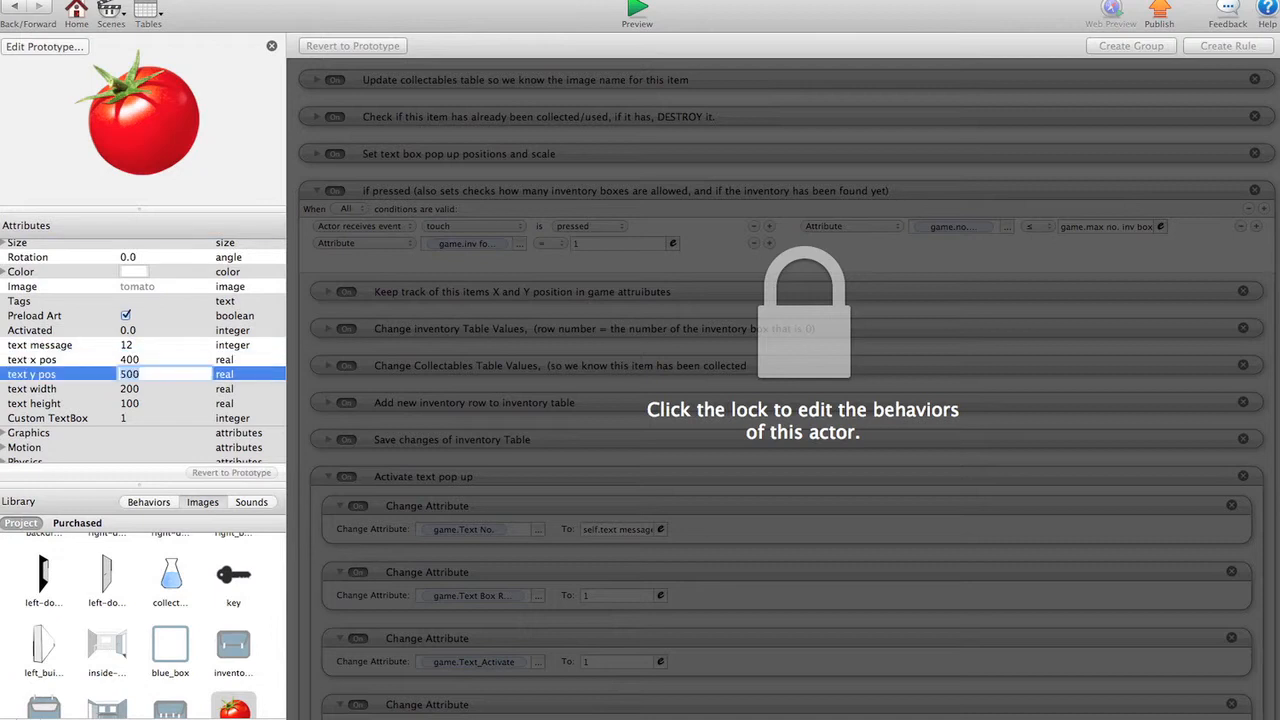
pyautogui.write('3')
pyautogui.press('Return')
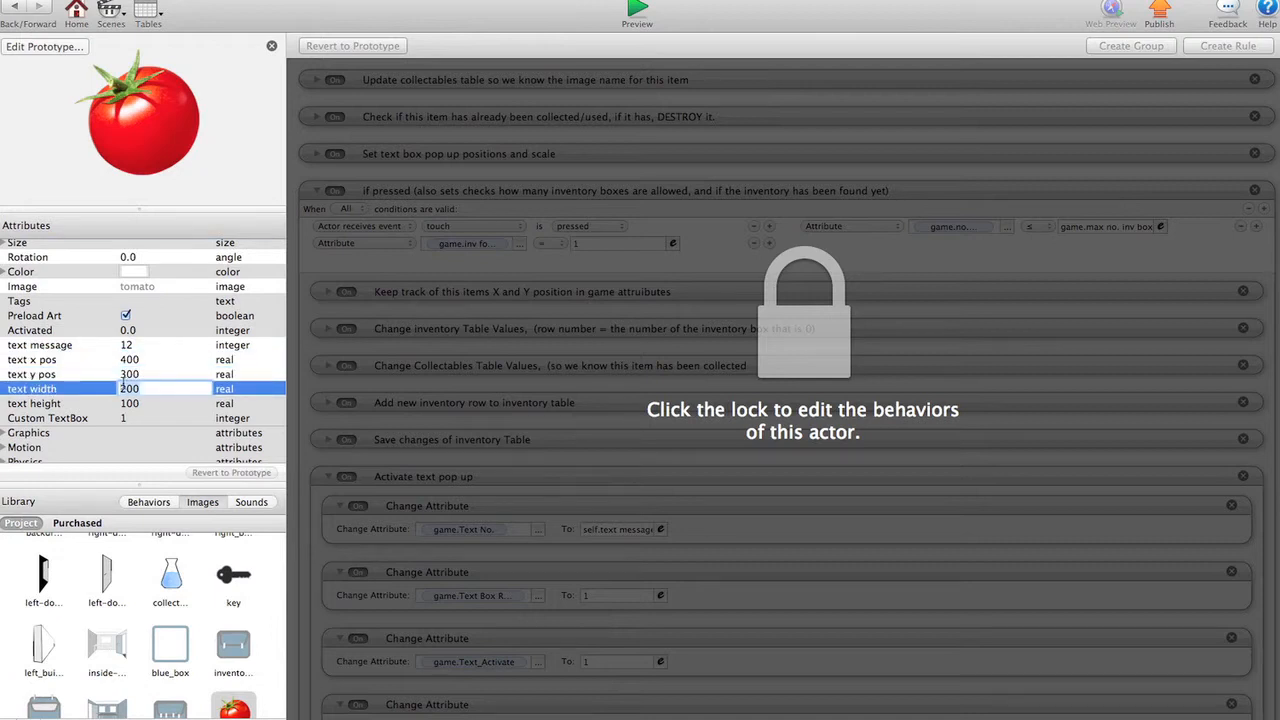
pyautogui.scroll(3, 125, 390)
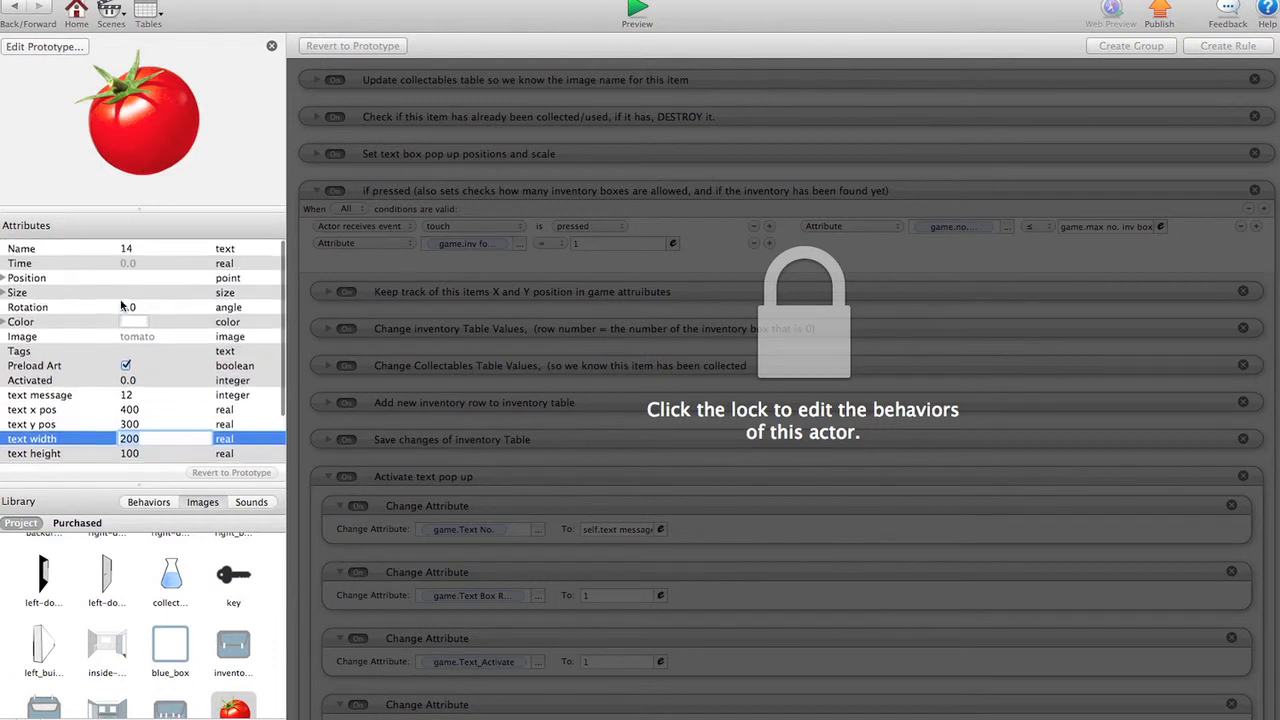
pyautogui.click(110, 12)
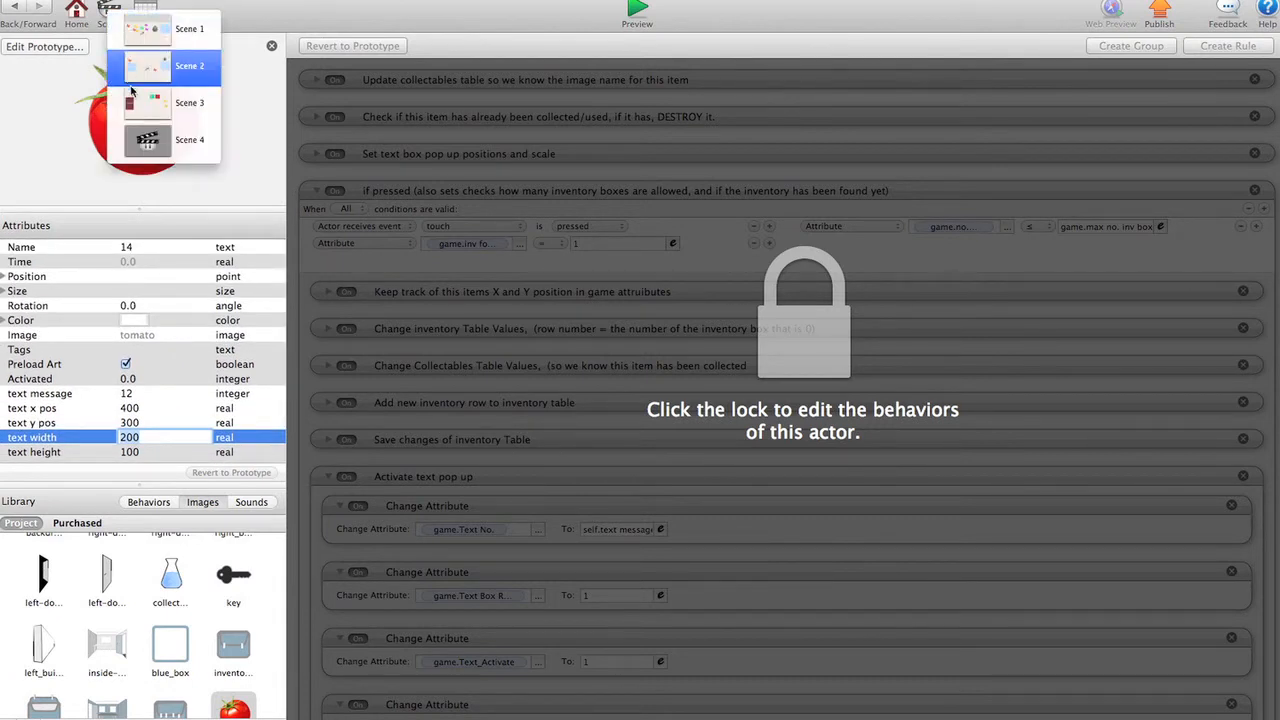
# Step: Preview Scene 4, pick up the chest and collect the tomato into the first inventory slot
pyautogui.click(148, 140)
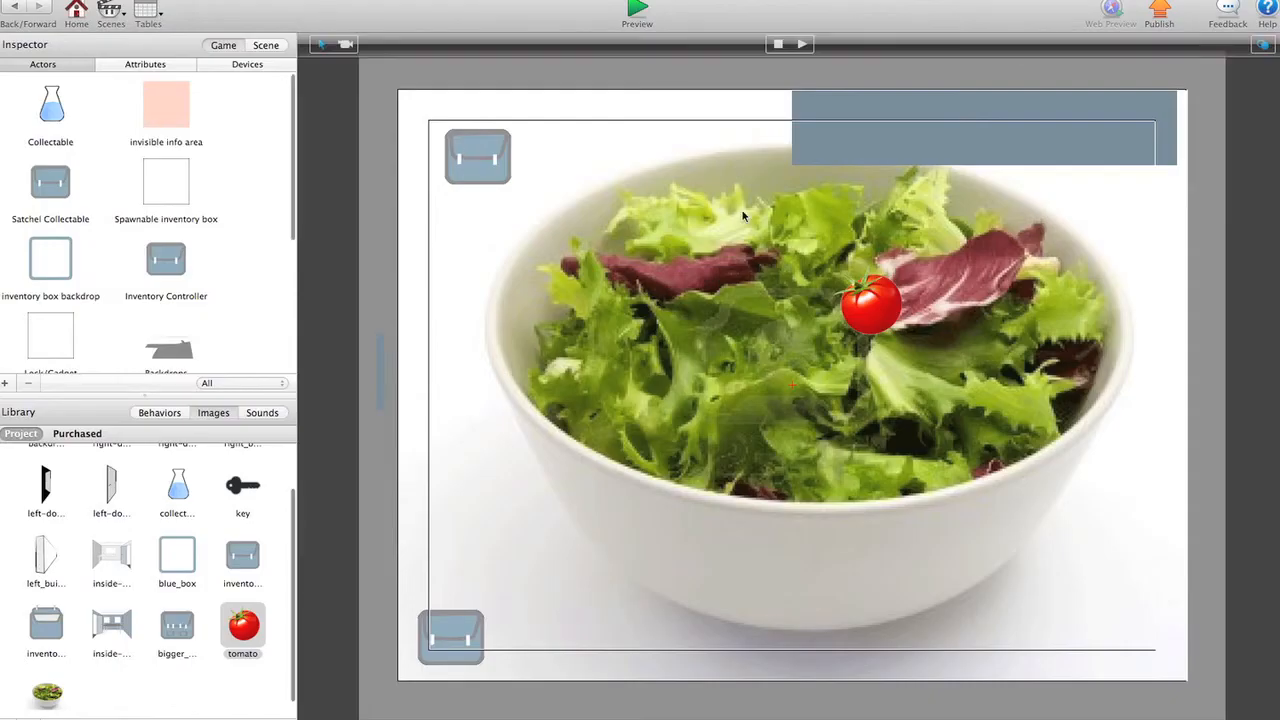
pyautogui.click(637, 12)
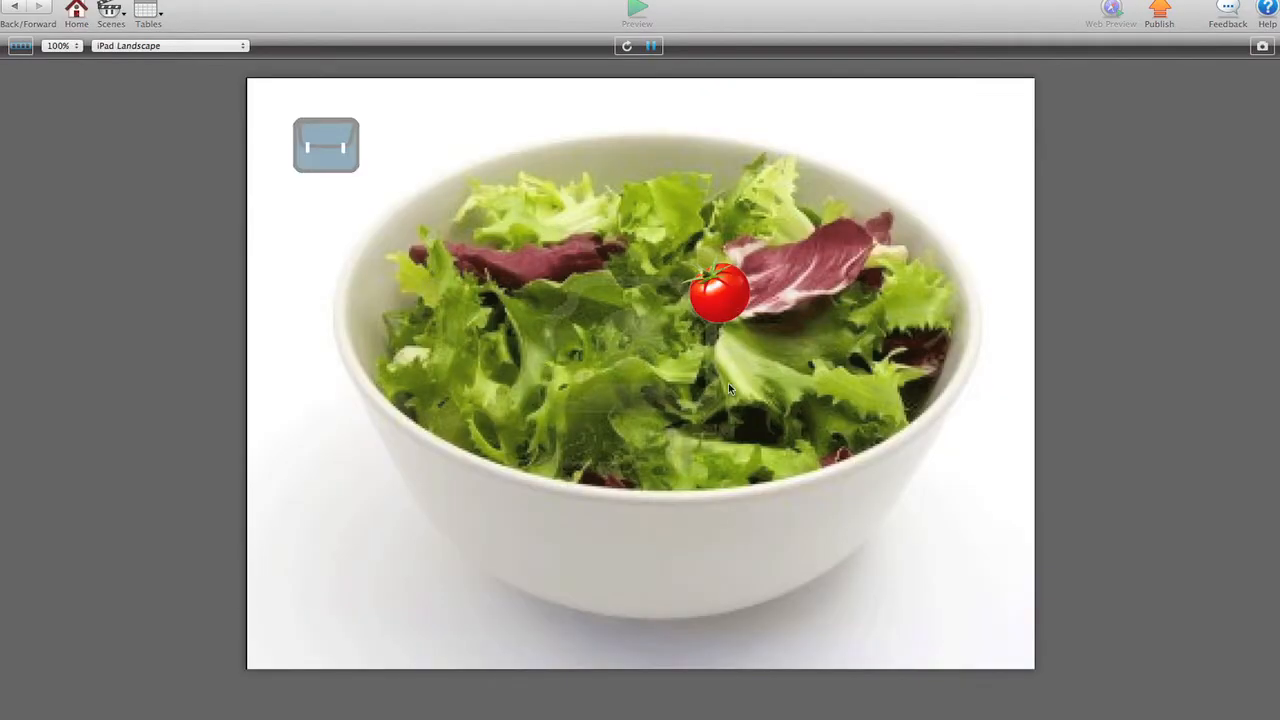
pyautogui.click(326, 145)
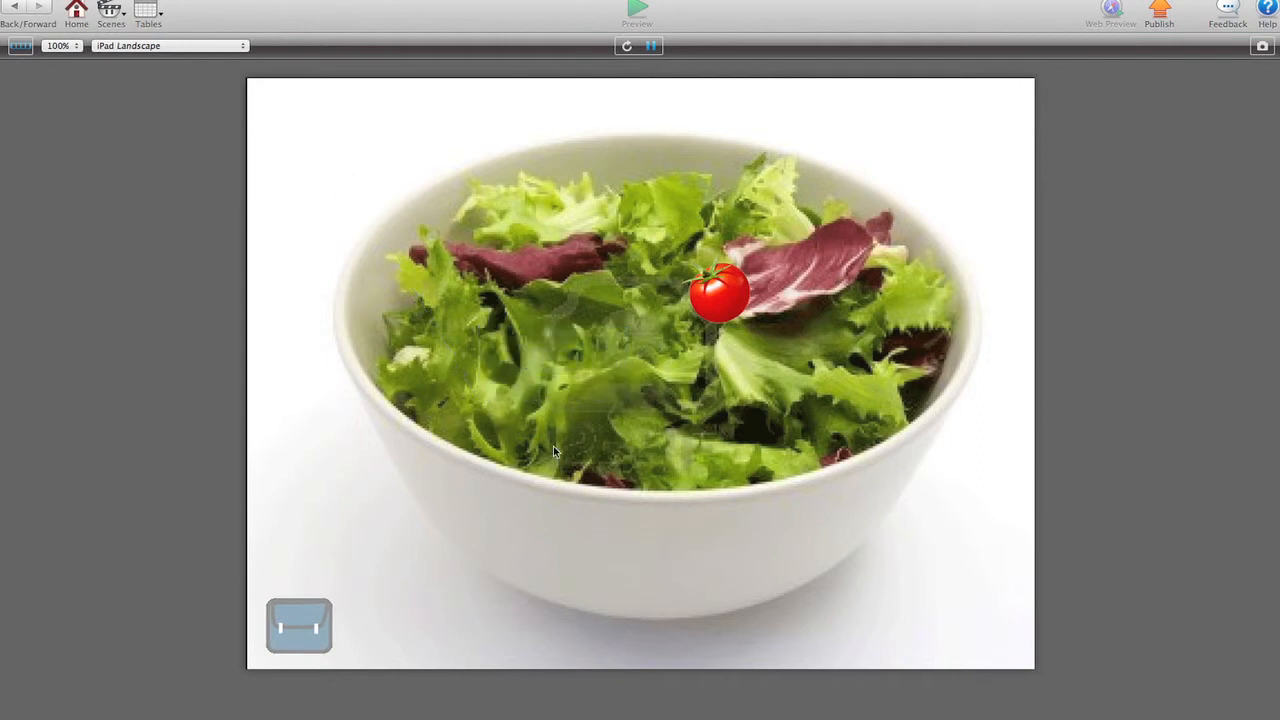
pyautogui.click(306, 618)
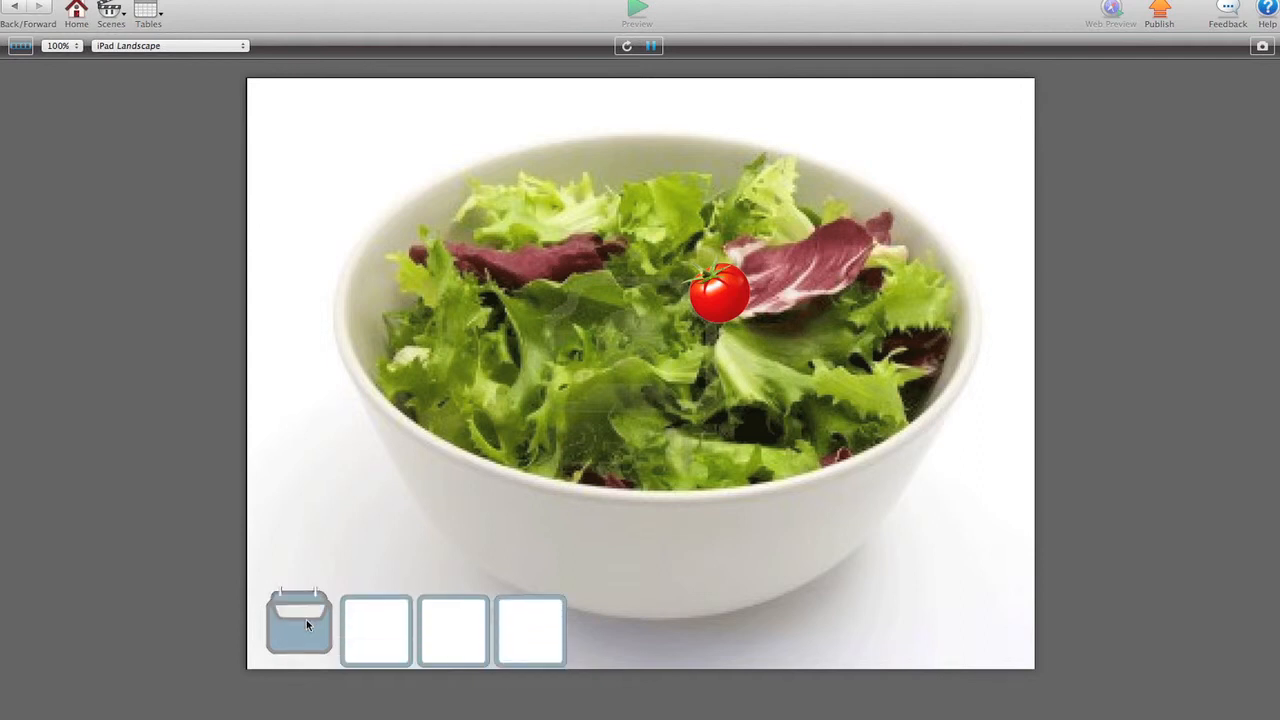
pyautogui.click(307, 624)
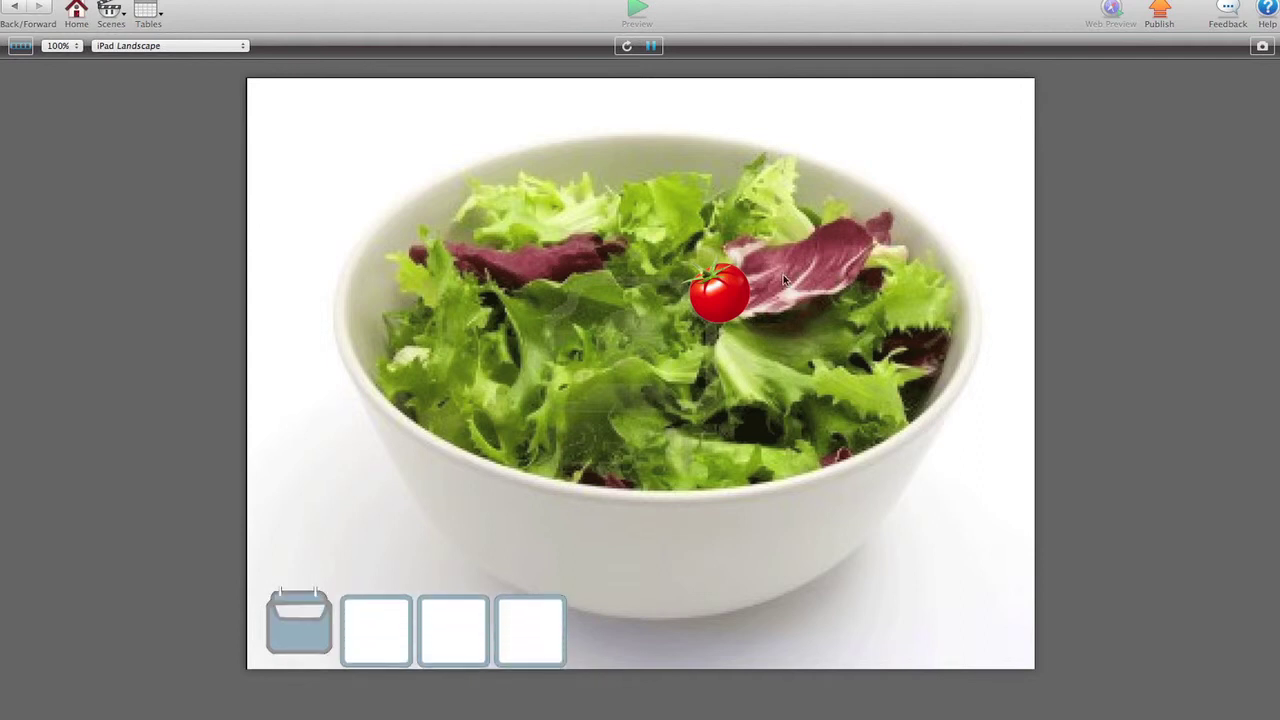
pyautogui.click(731, 288)
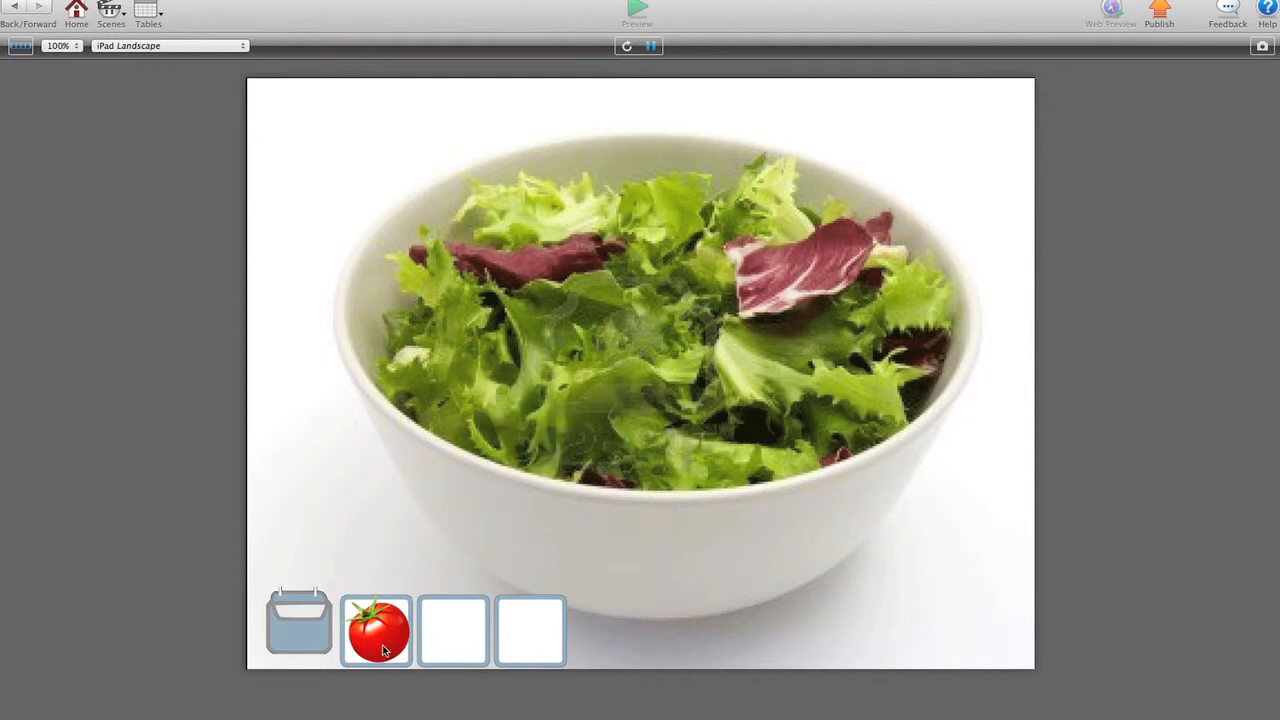
pyautogui.click(301, 635)
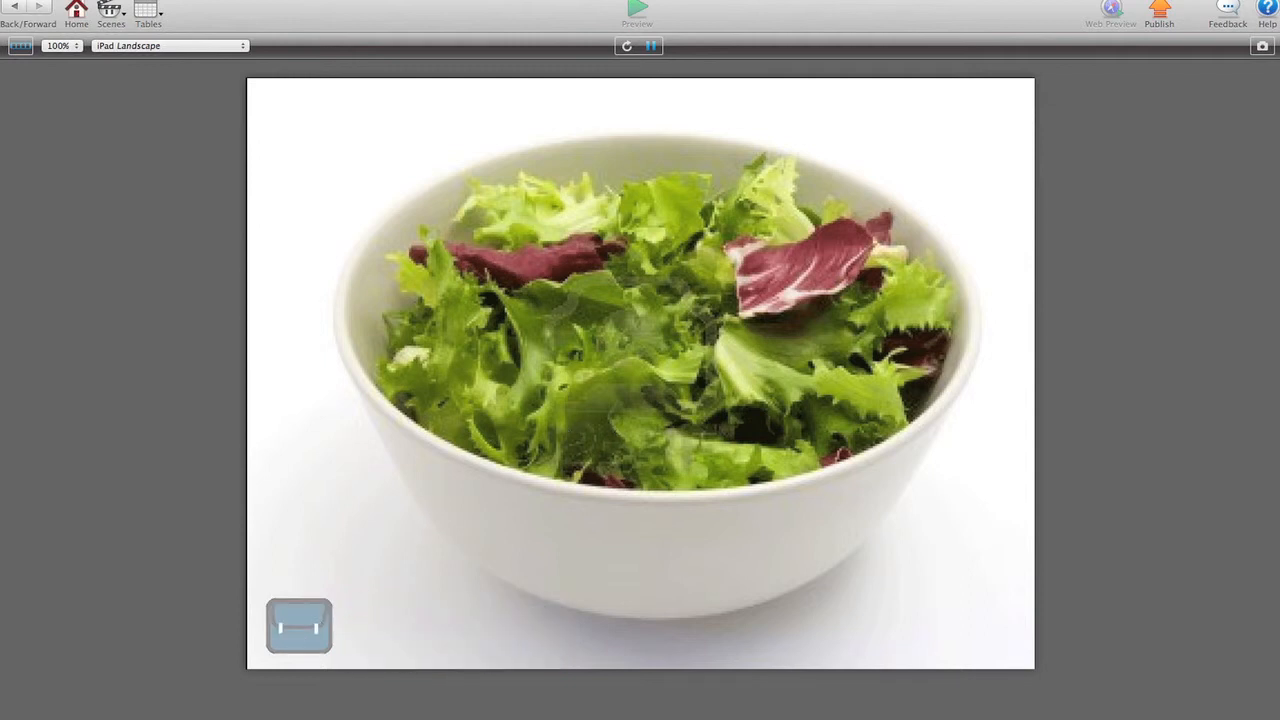
# Step: Reopen Scene 4 from the overview, restart its preview and show the device resolution list
pyautogui.click(118, 14)
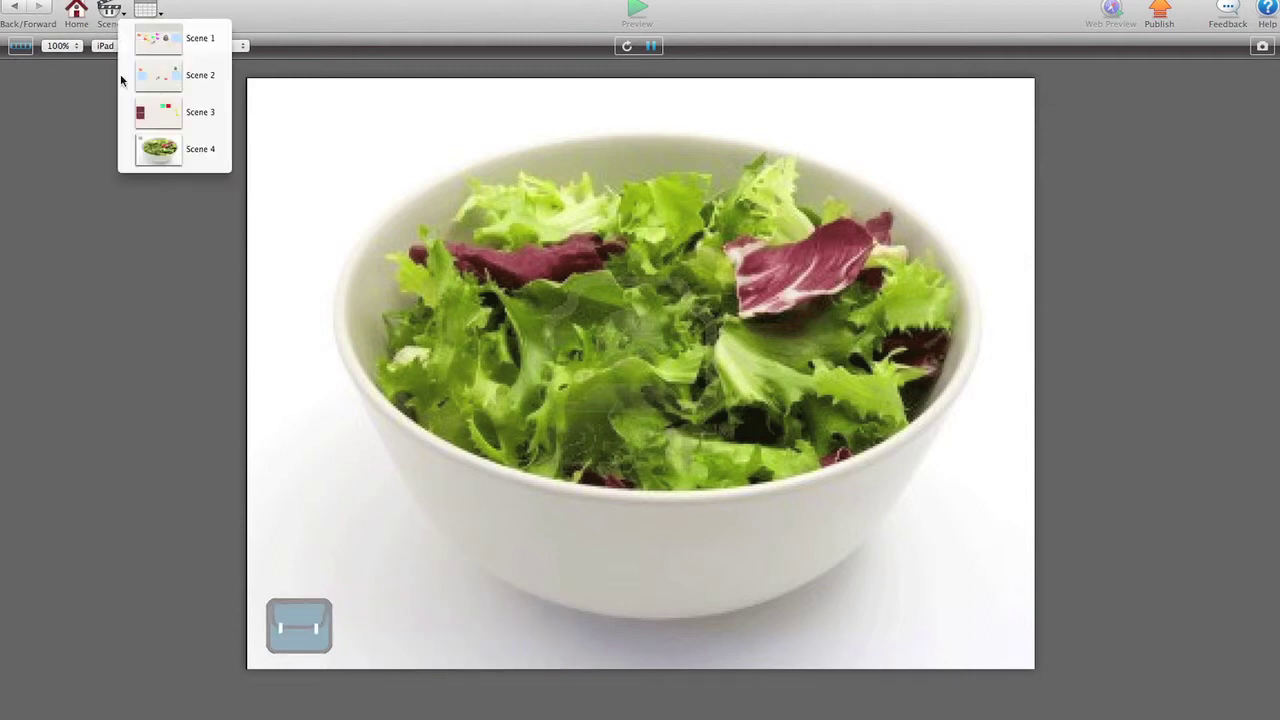
pyautogui.click(343, 160)
pyautogui.click(78, 14)
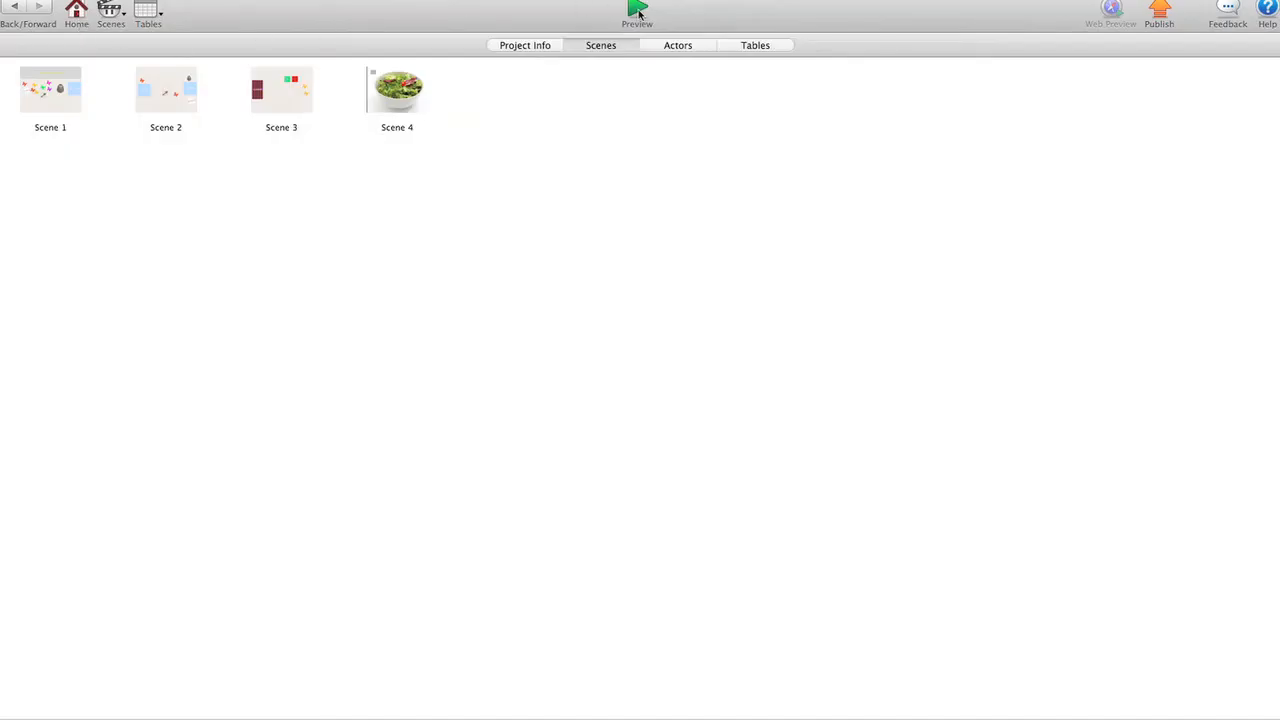
pyautogui.doubleClick(397, 95)
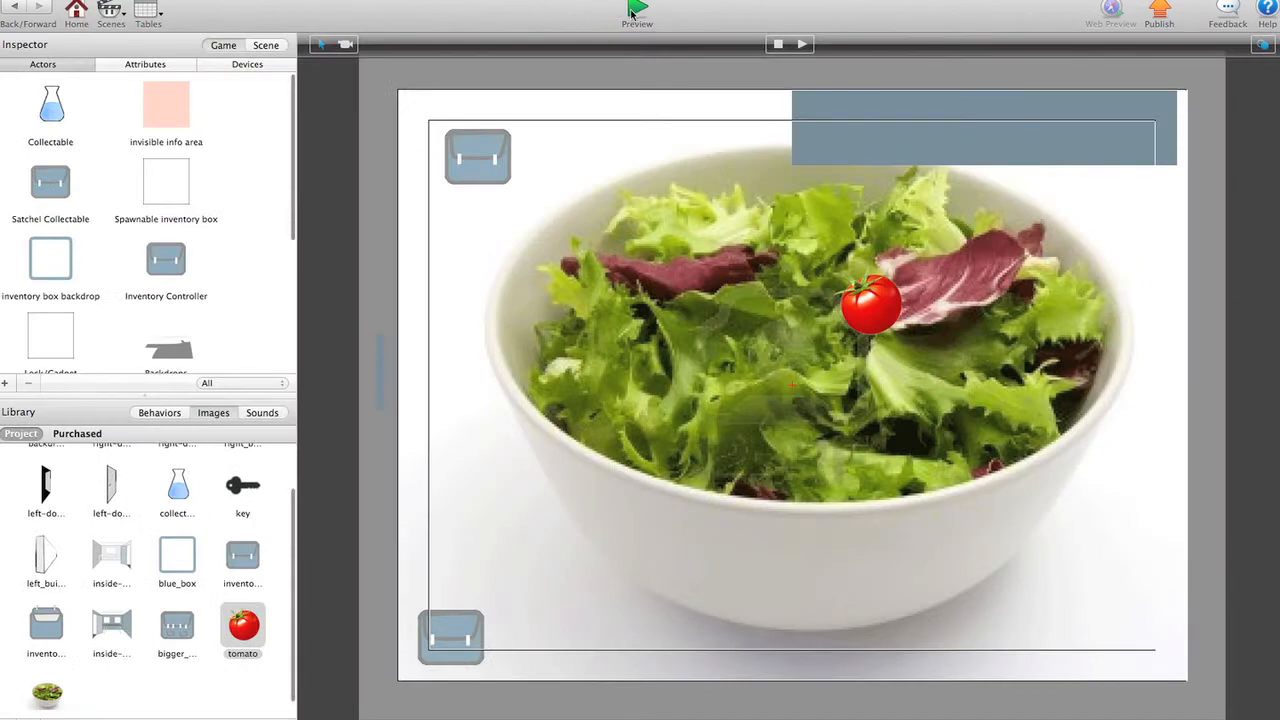
pyautogui.click(632, 12)
pyautogui.click(113, 45)
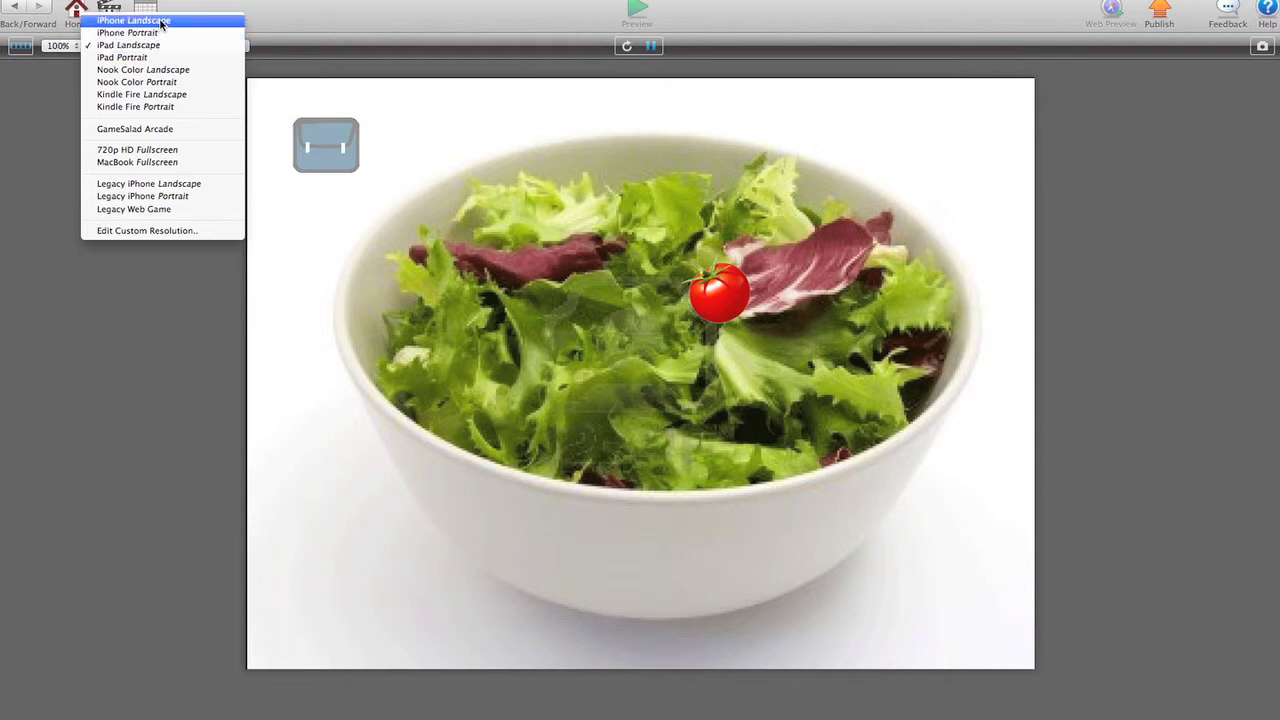
# Step: At iPhone Landscape size, collect the inventory box, pick up the tomato, select it, and close the inventory bar
pyautogui.click(160, 22)
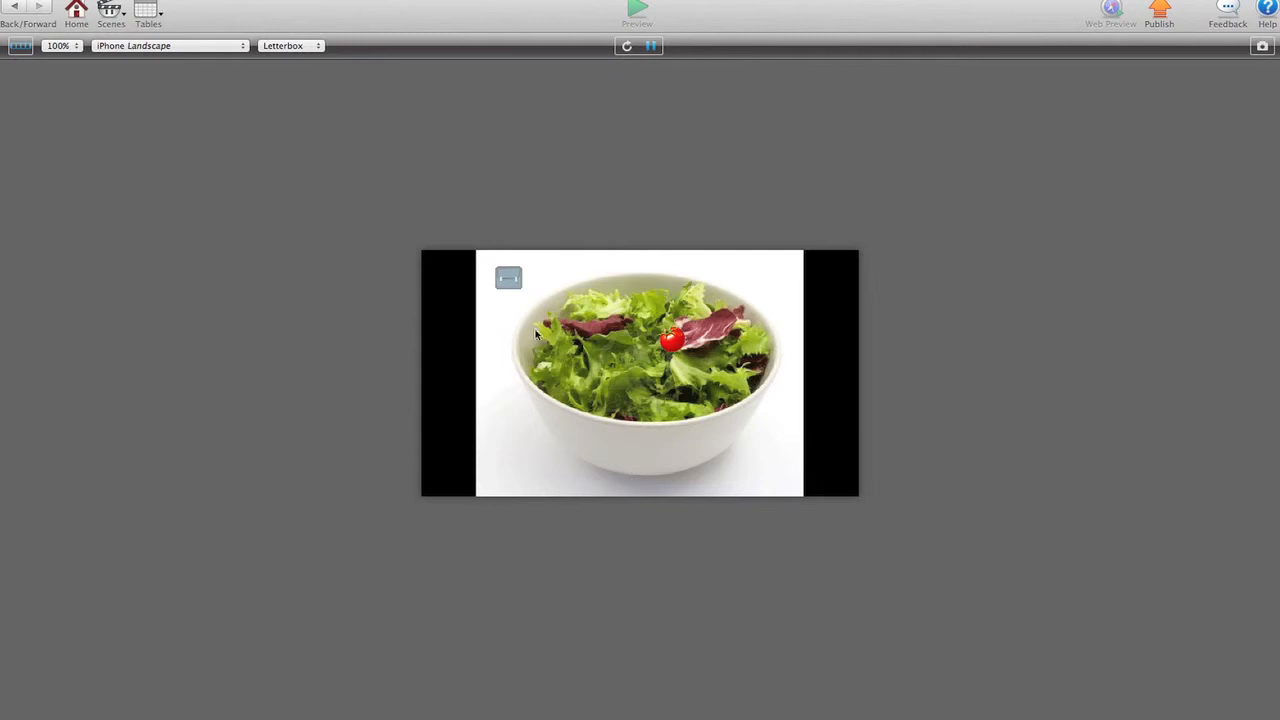
pyautogui.click(507, 281)
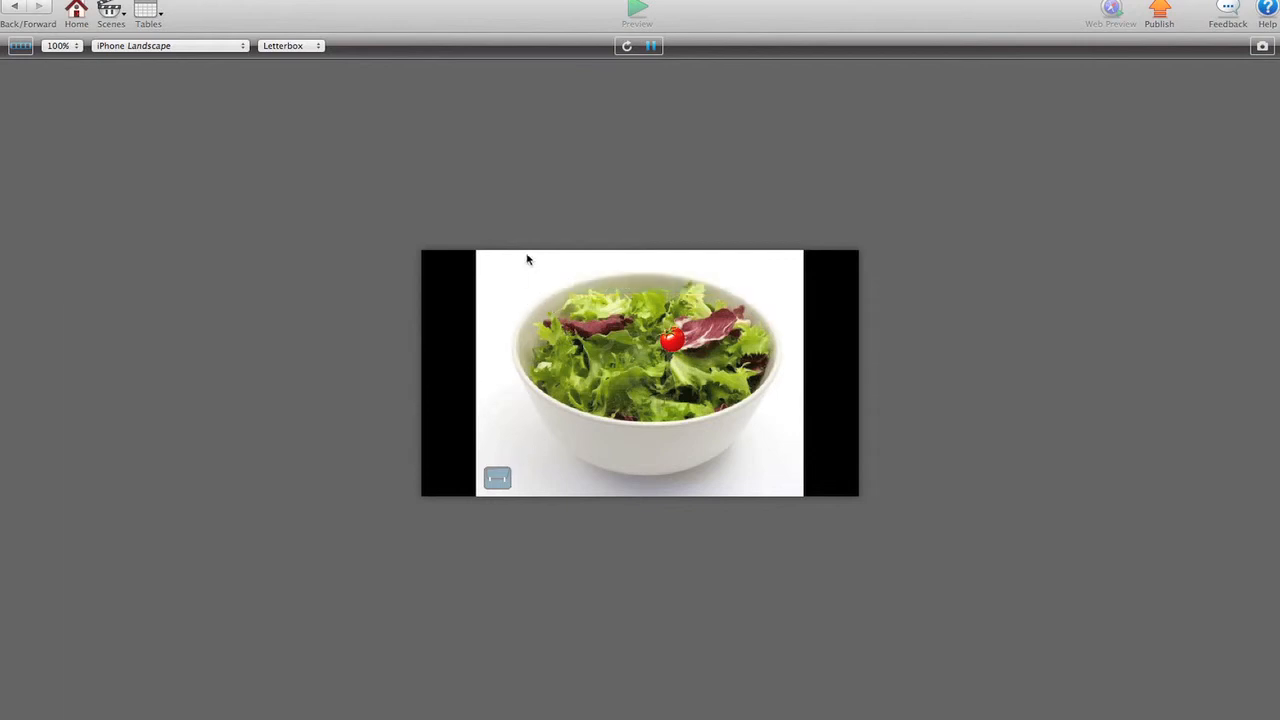
pyautogui.click(668, 345)
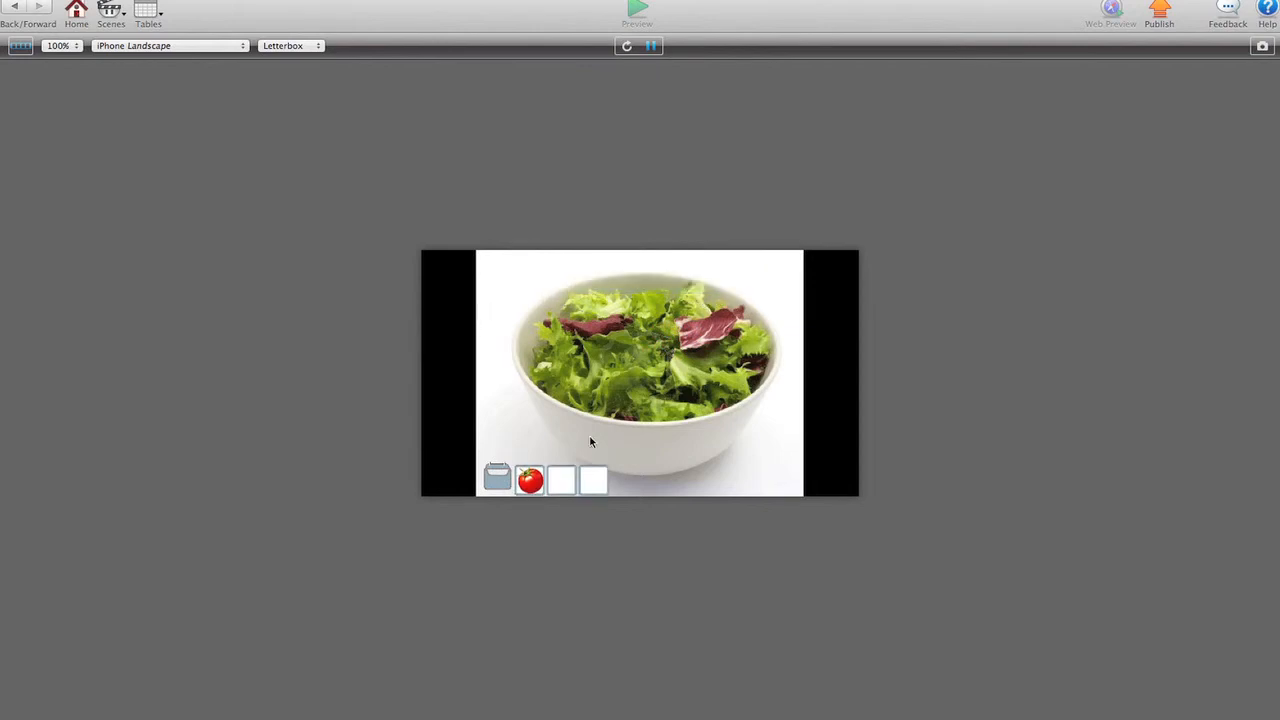
pyautogui.click(531, 481)
pyautogui.click(498, 477)
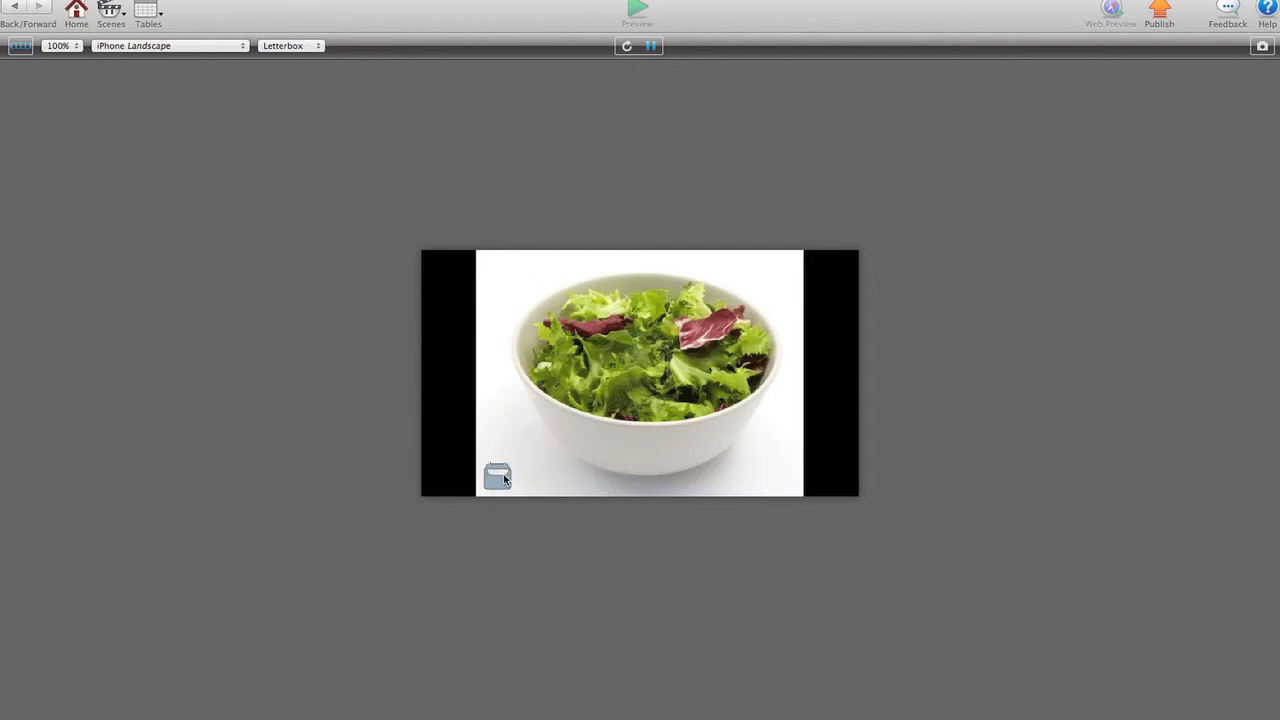
# Step: Start a preview of Scene 1 at iPhone landscape size
pyautogui.click(110, 12)
pyautogui.click(147, 57)
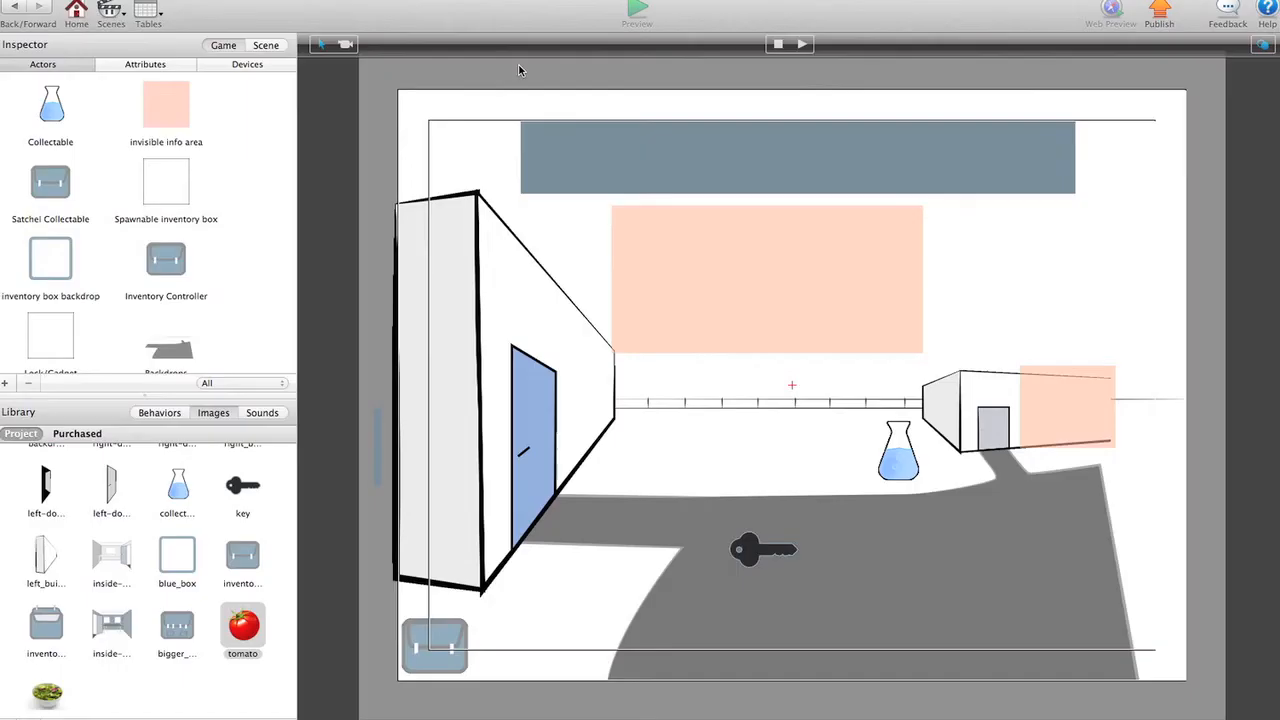
pyautogui.click(636, 10)
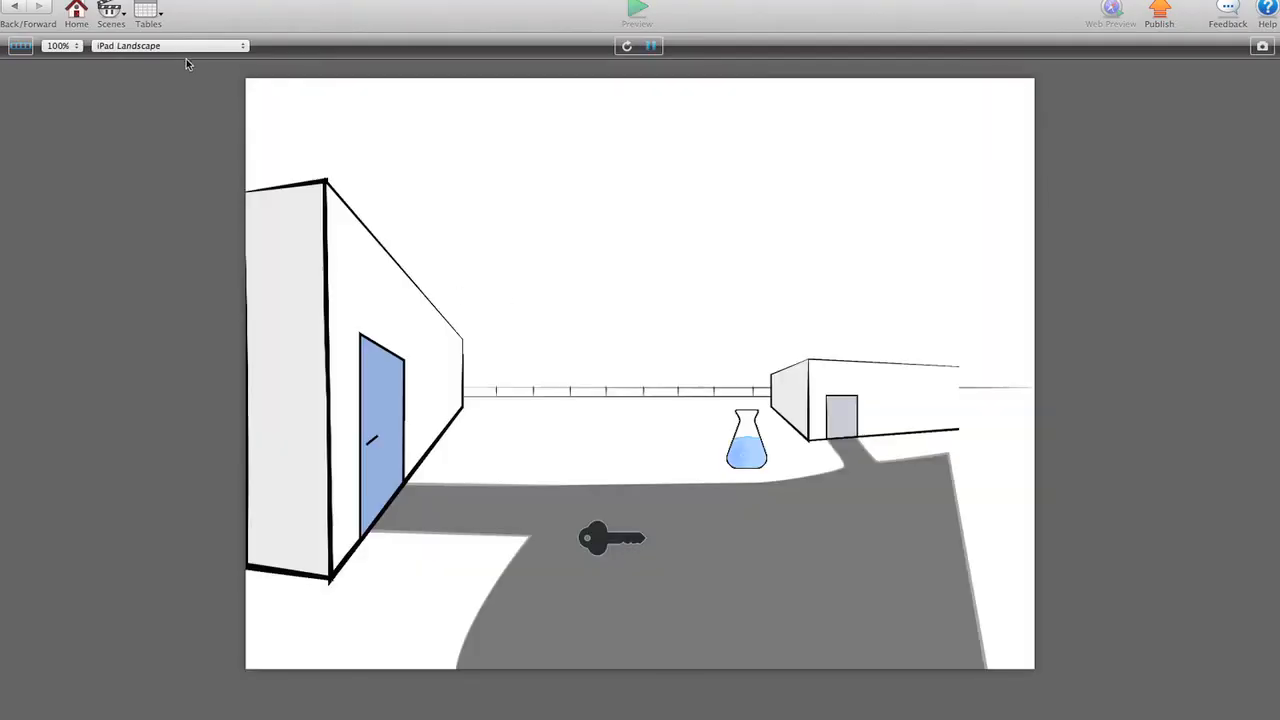
pyautogui.click(192, 46)
pyautogui.click(134, 20)
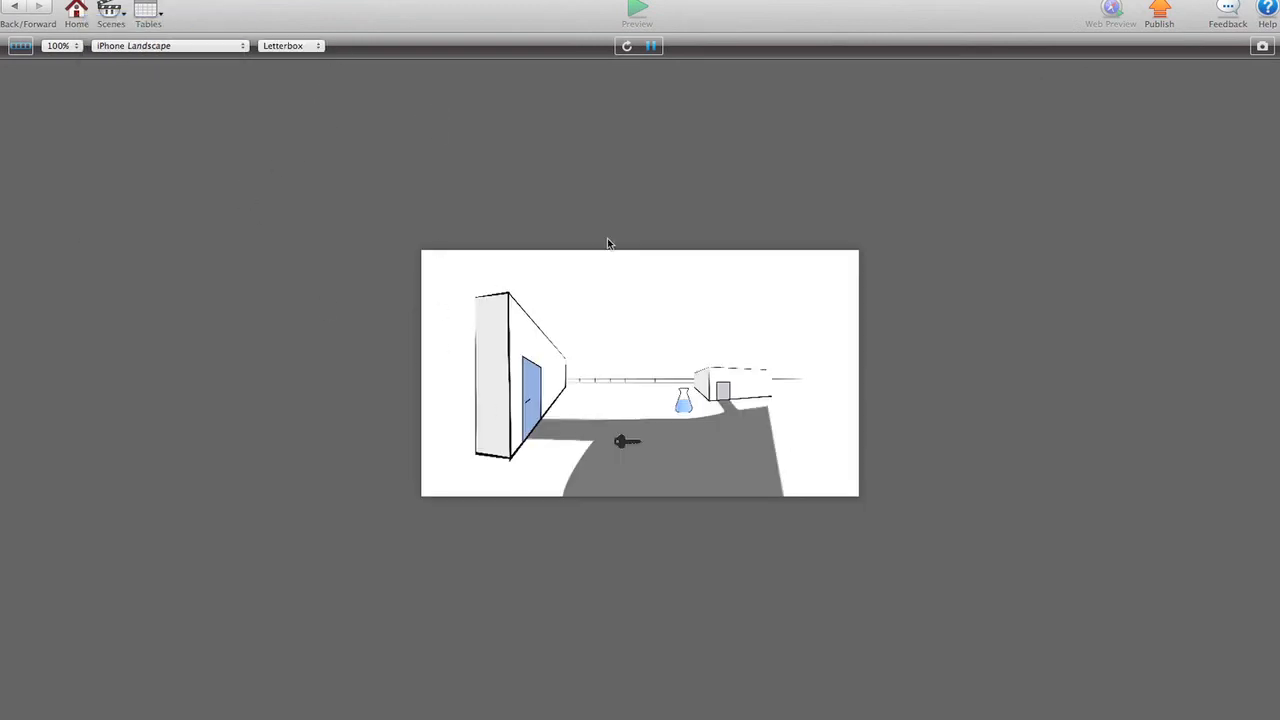
# Step: Open the blue door, show the building and sky captions, enter, grab the inventory box and go back outside
pyautogui.click(527, 416)
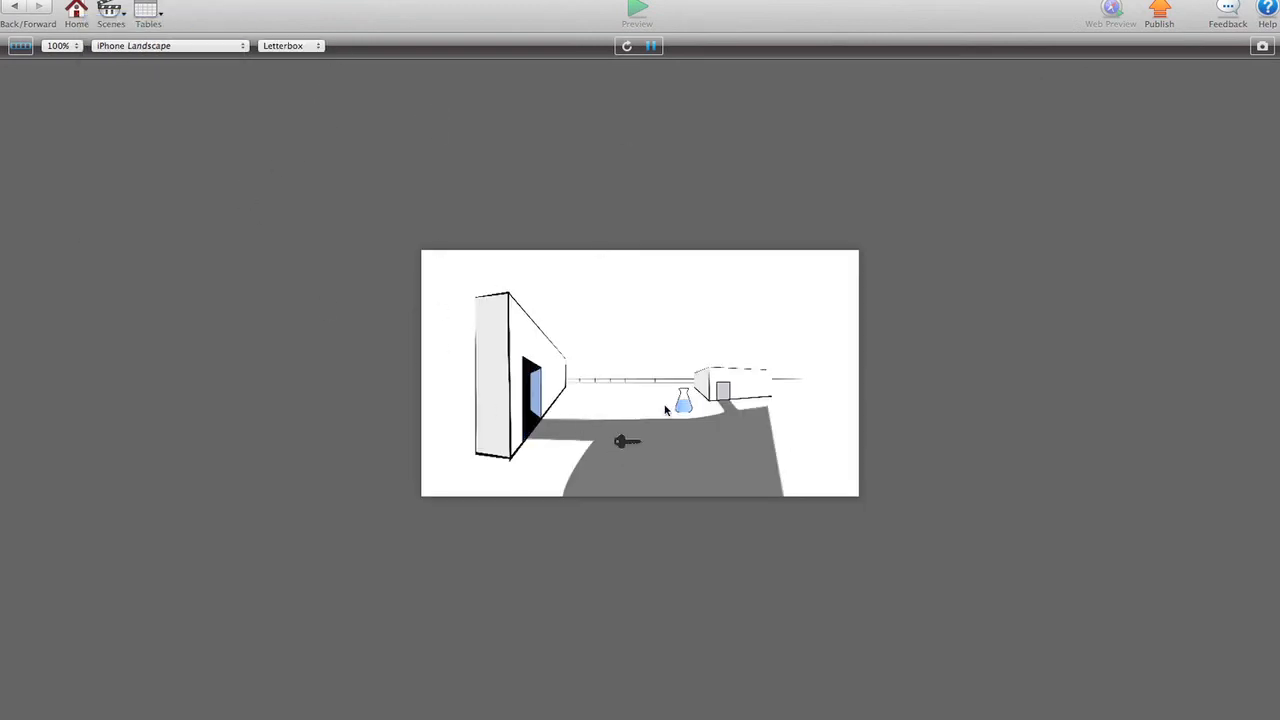
pyautogui.click(721, 393)
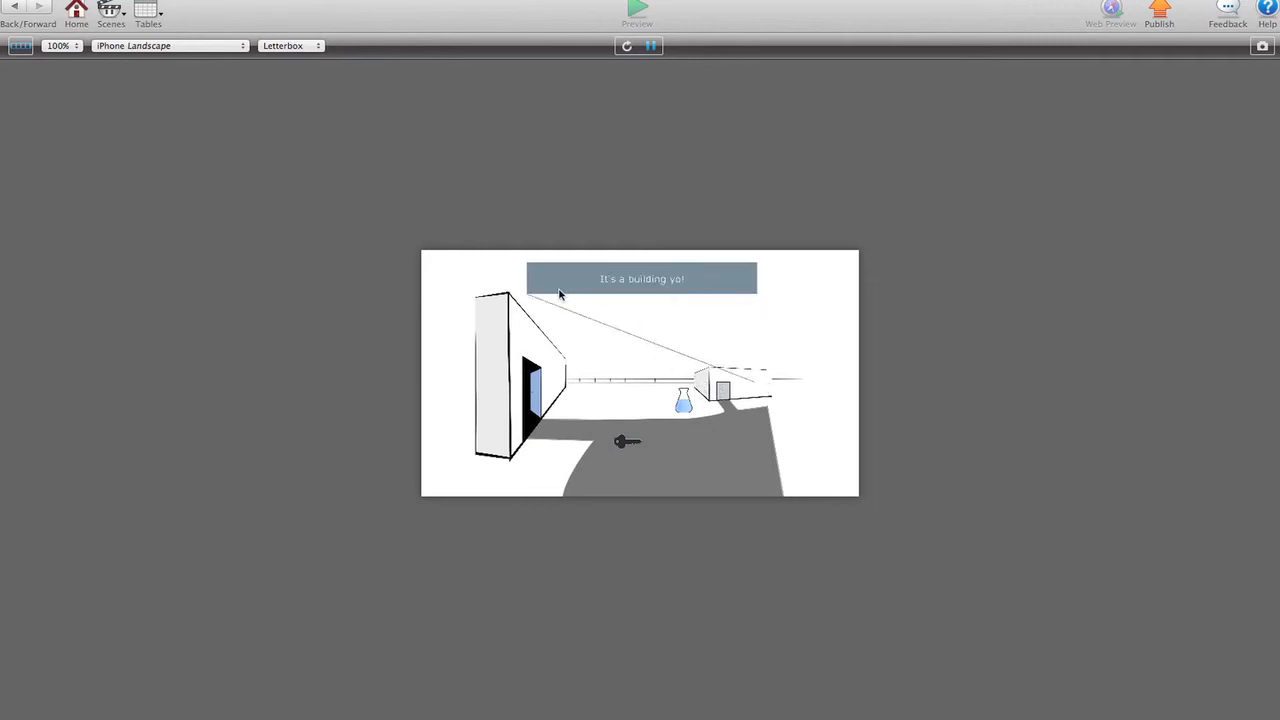
pyautogui.click(652, 325)
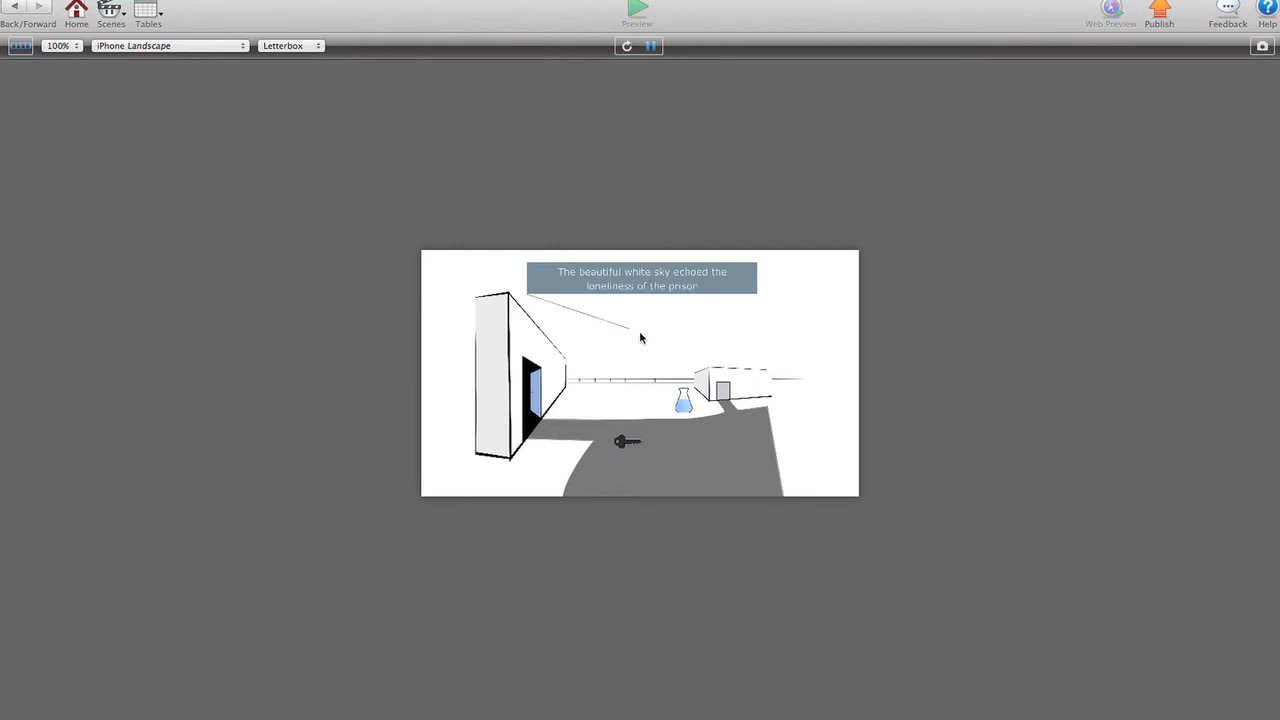
pyautogui.click(535, 408)
pyautogui.click(552, 376)
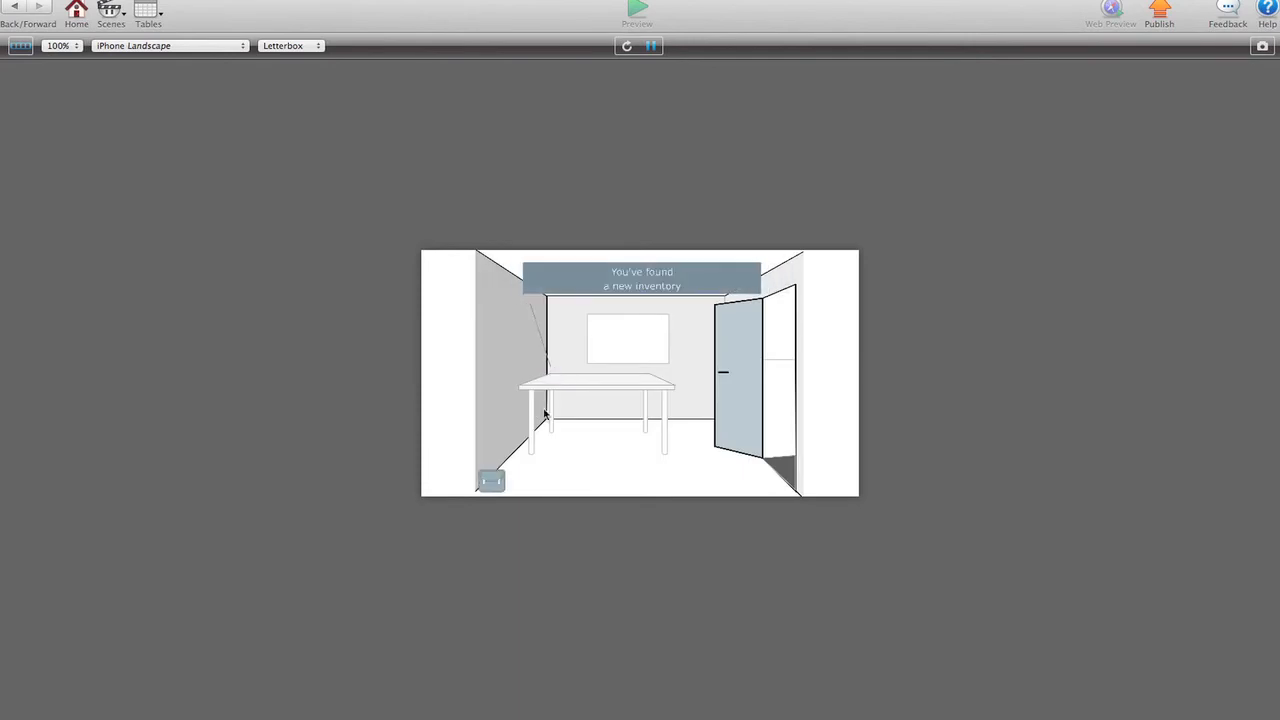
pyautogui.click(634, 337)
pyautogui.click(775, 383)
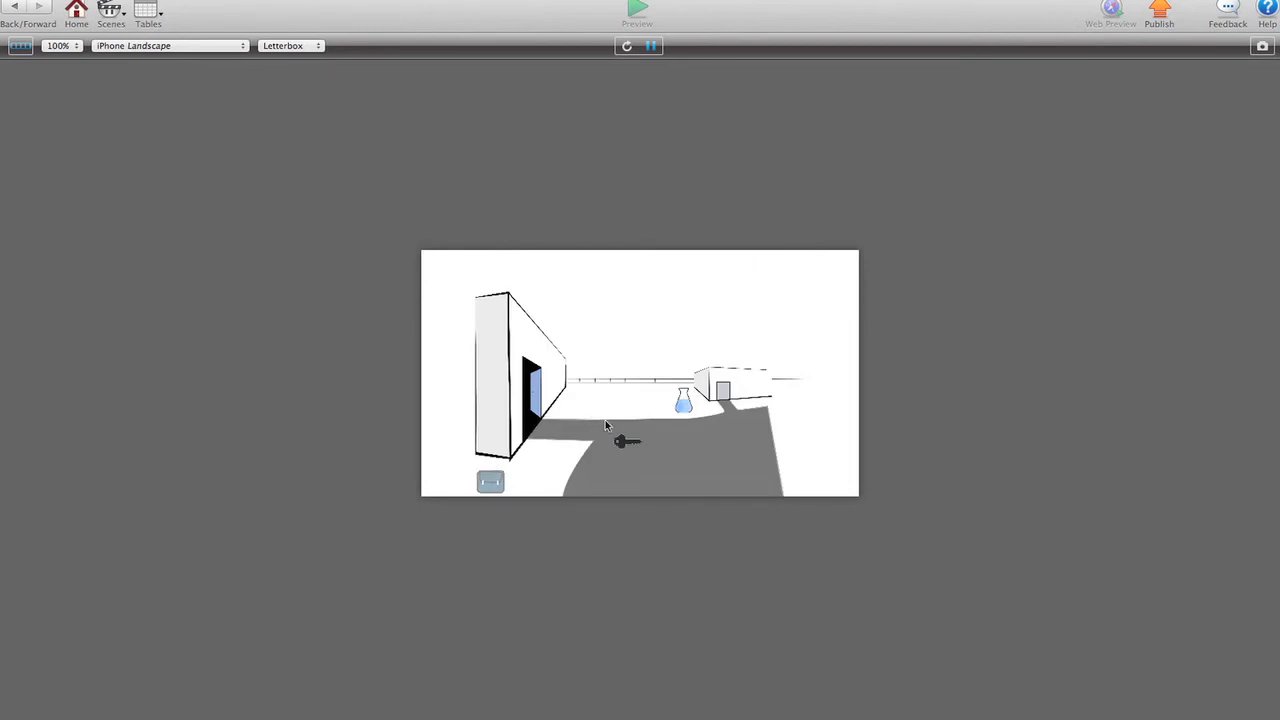
# Step: Collect the key, use it to unlock the small building, enter and take the inventory box from the table
pyautogui.click(490, 480)
pyautogui.click(522, 480)
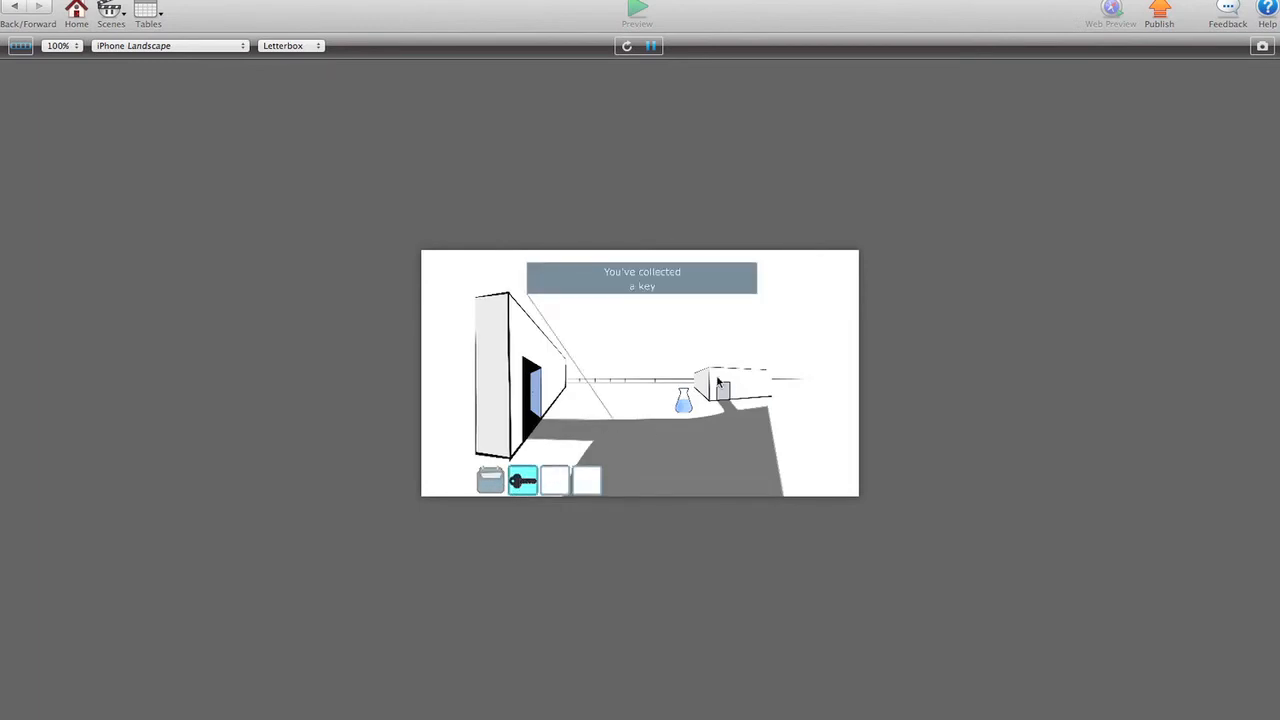
pyautogui.click(722, 390)
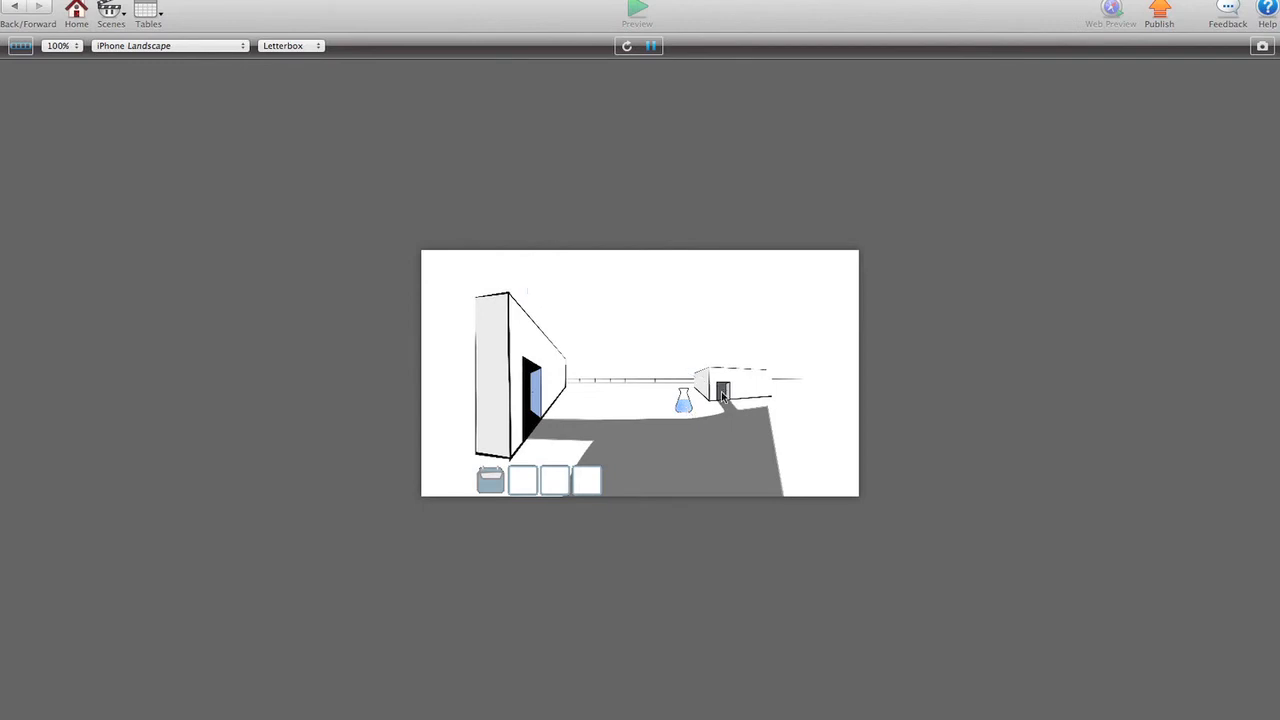
pyautogui.click(722, 395)
pyautogui.click(648, 365)
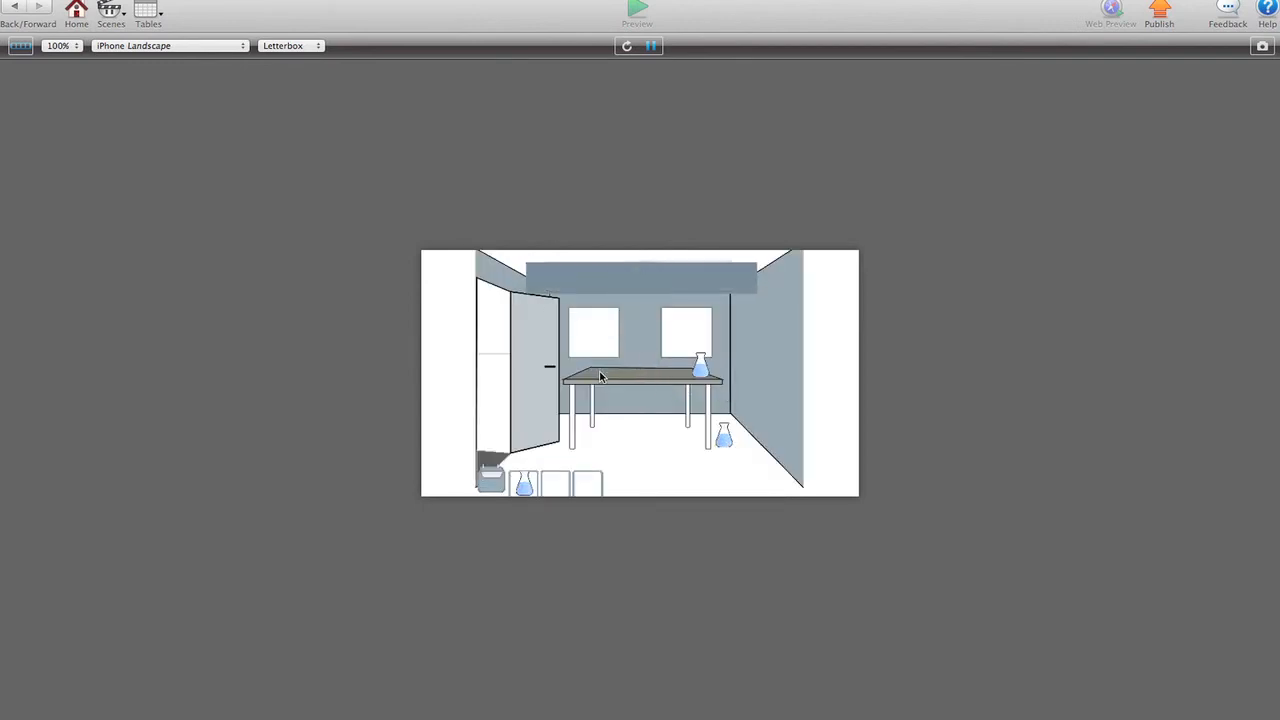
# Step: Collect the three potion flasks inside the lab
pyautogui.click(492, 478)
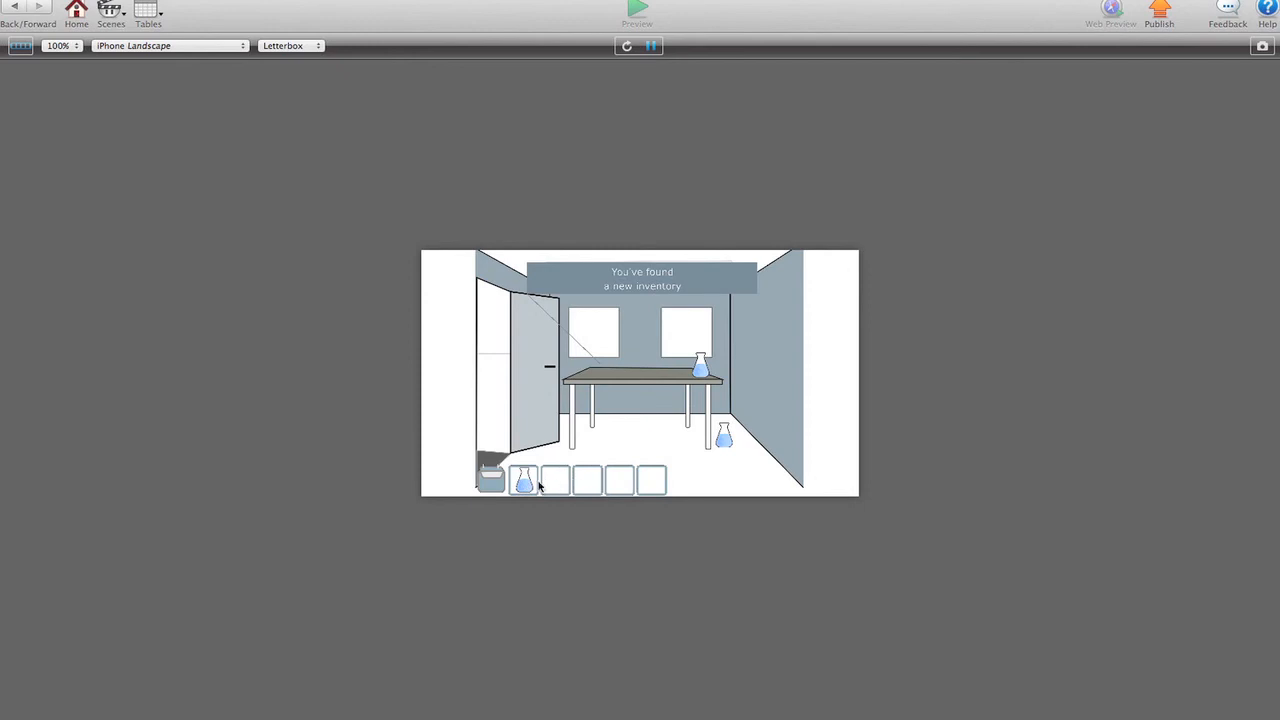
pyautogui.click(722, 440)
pyautogui.click(700, 365)
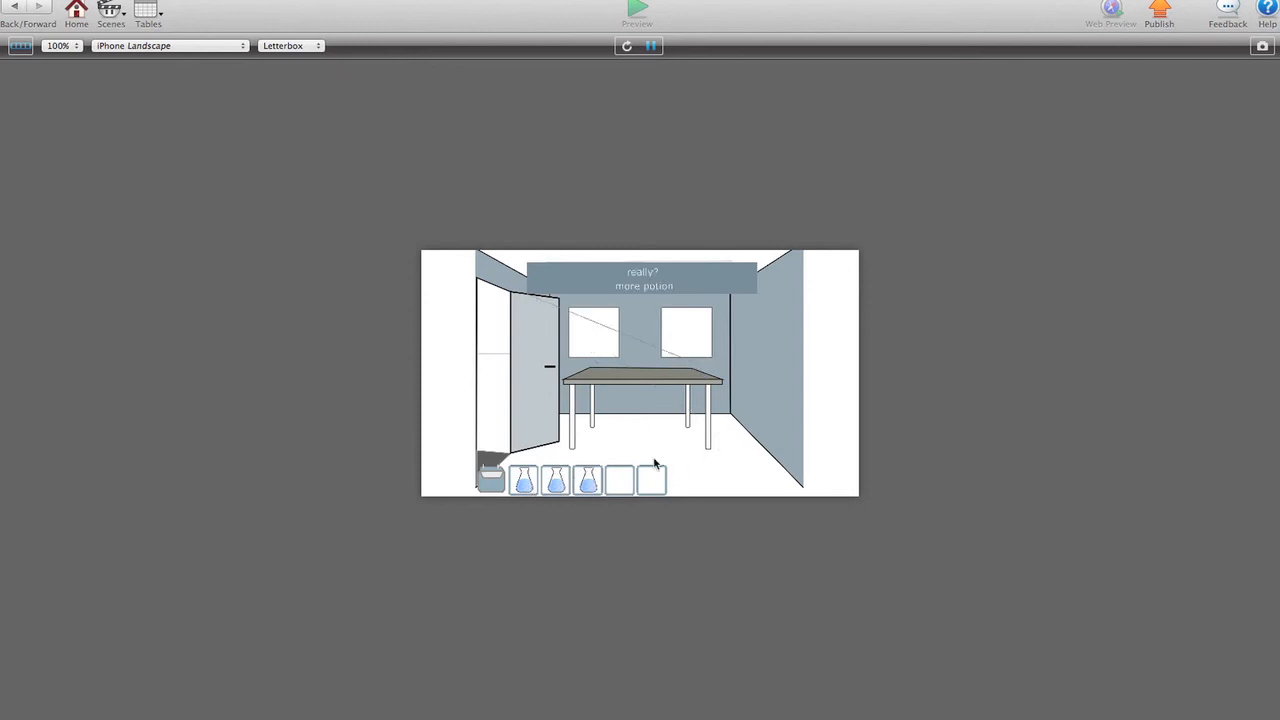
# Step: Switch the preview to iPad landscape size and go back outside through the doorway
pyautogui.click(221, 47)
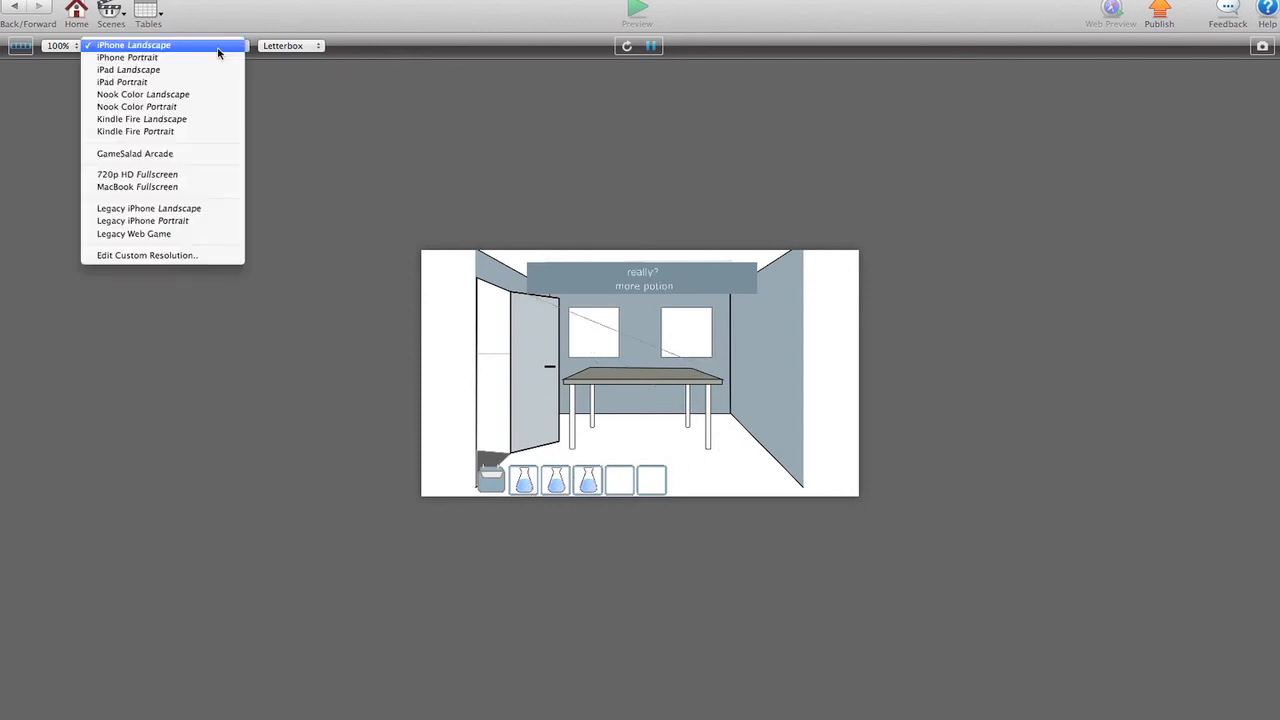
pyautogui.click(220, 72)
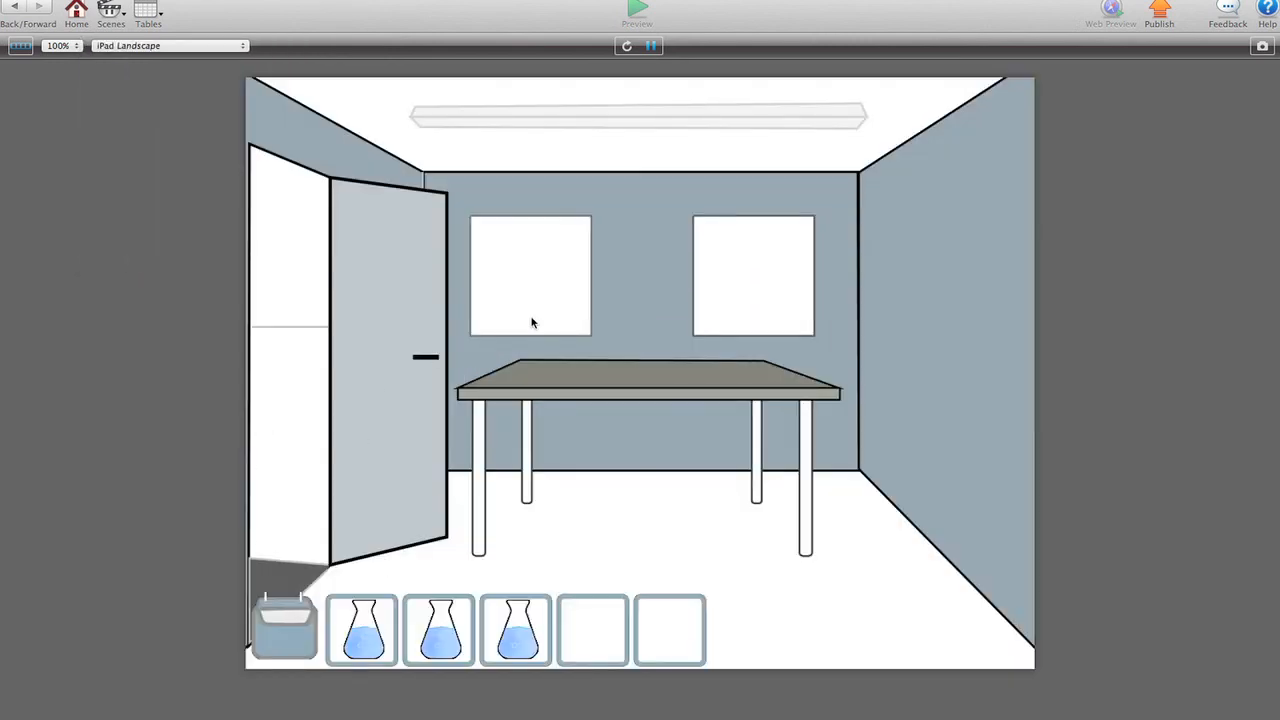
pyautogui.click(317, 371)
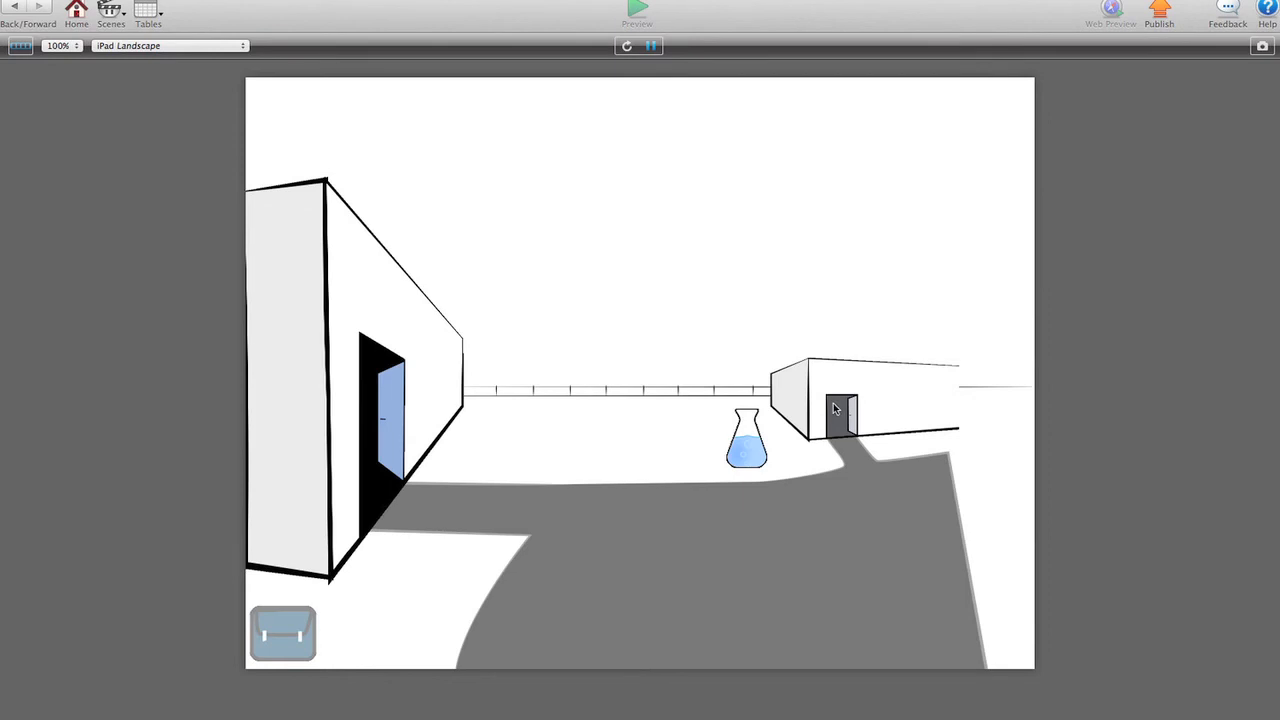
# Step: Show the small building and sky captions alternately to check they resize, then dismiss the caption
pyautogui.click(910, 400)
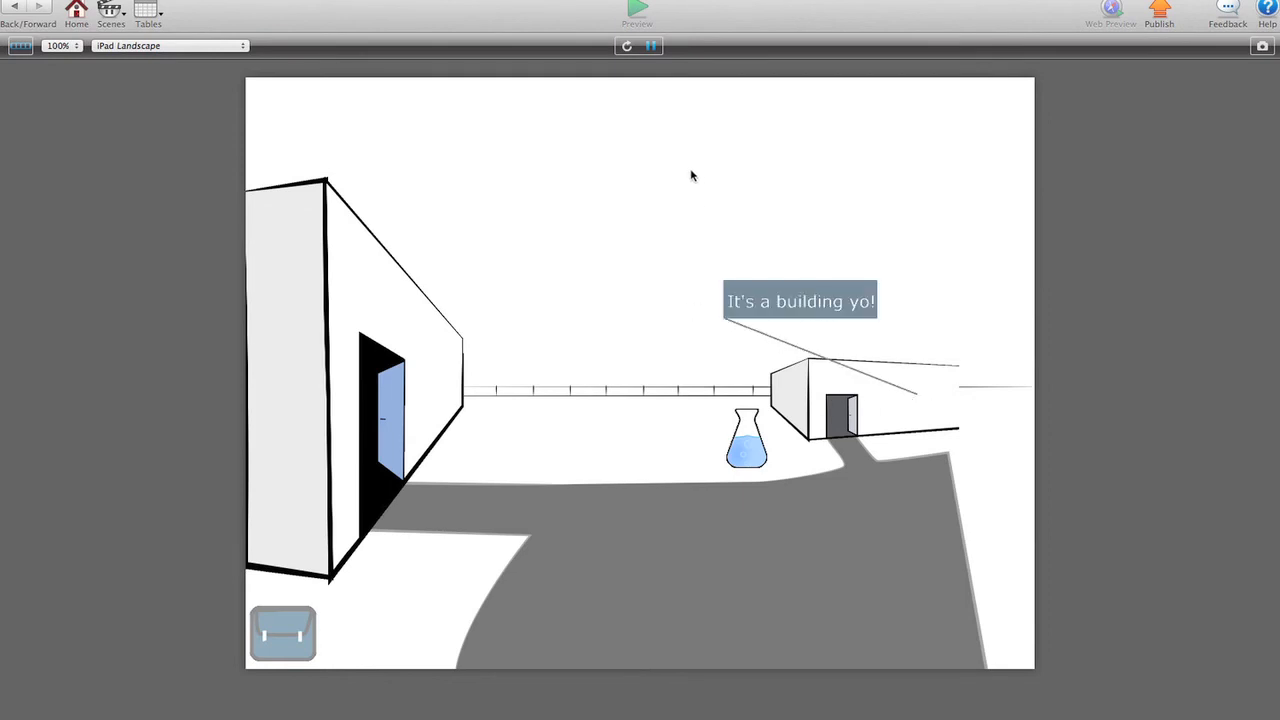
pyautogui.click(643, 268)
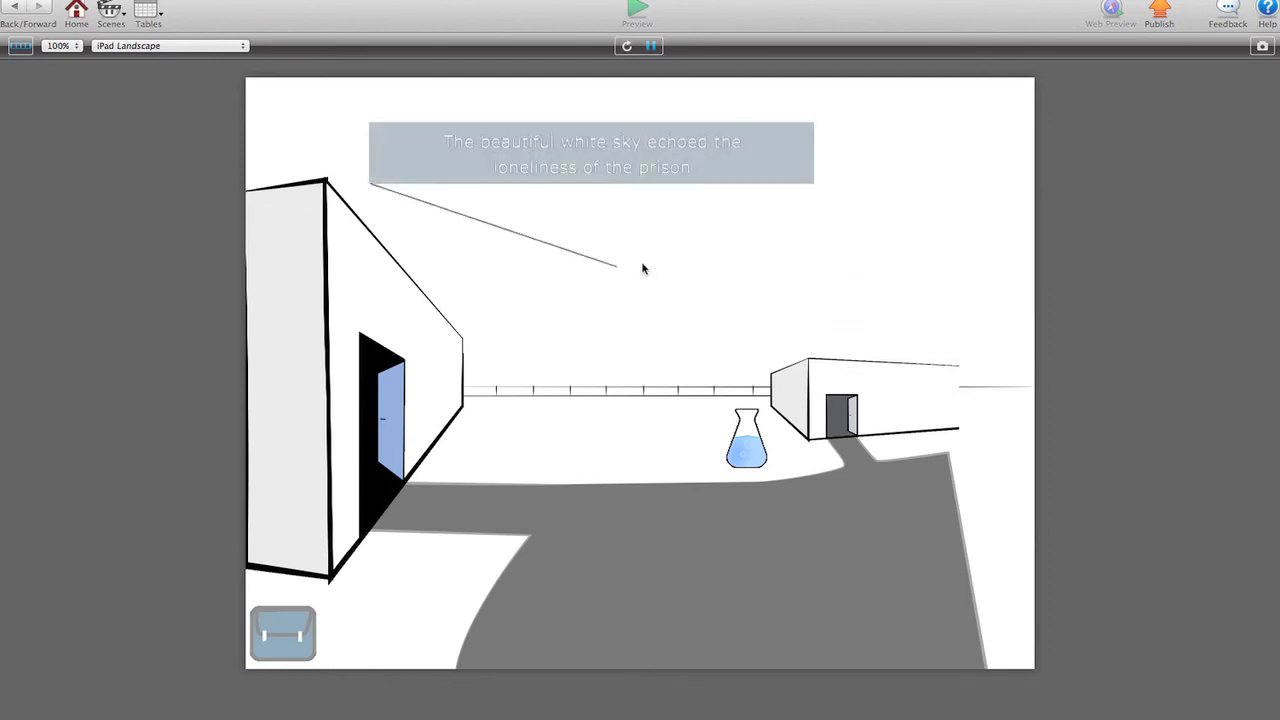
pyautogui.click(910, 400)
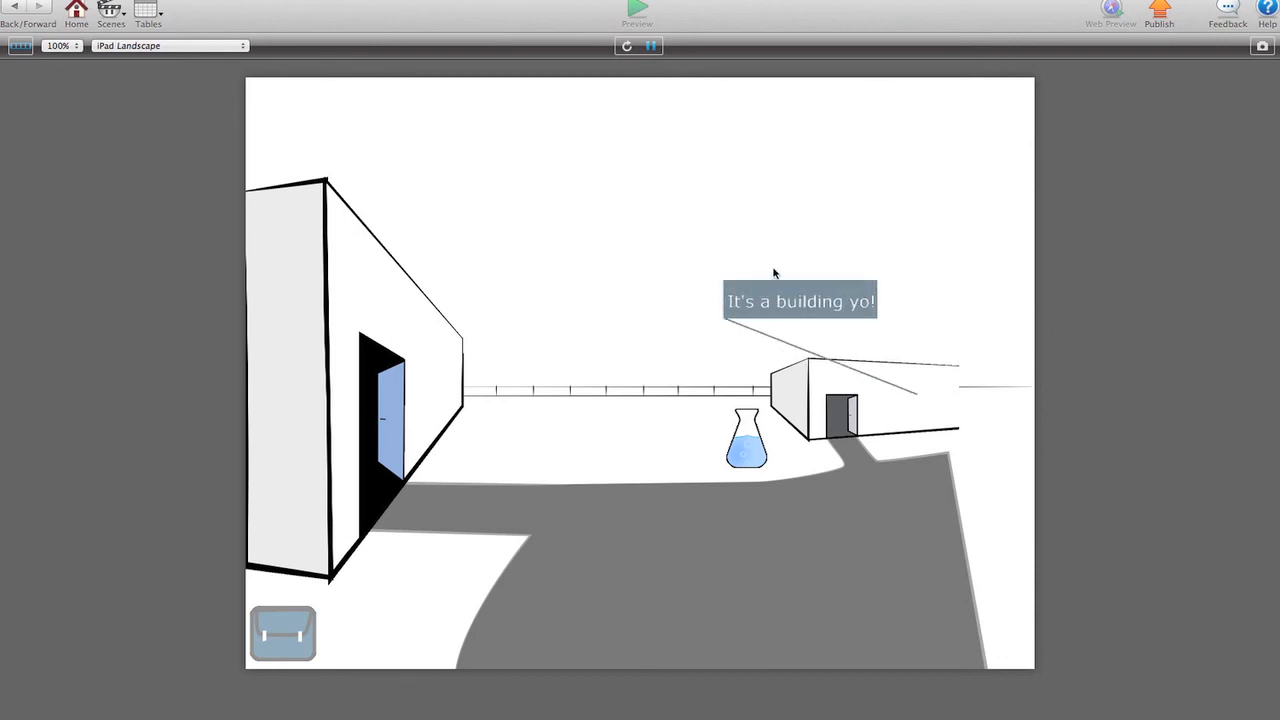
pyautogui.click(643, 220)
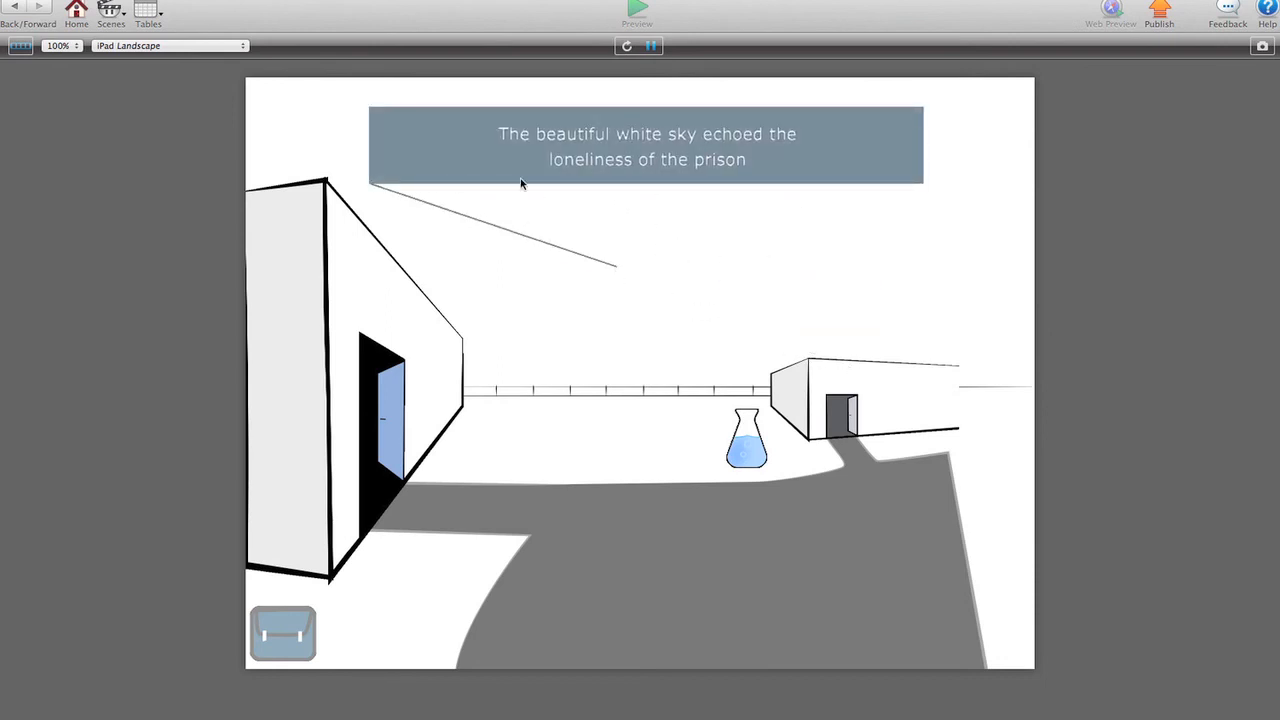
pyautogui.click(620, 255)
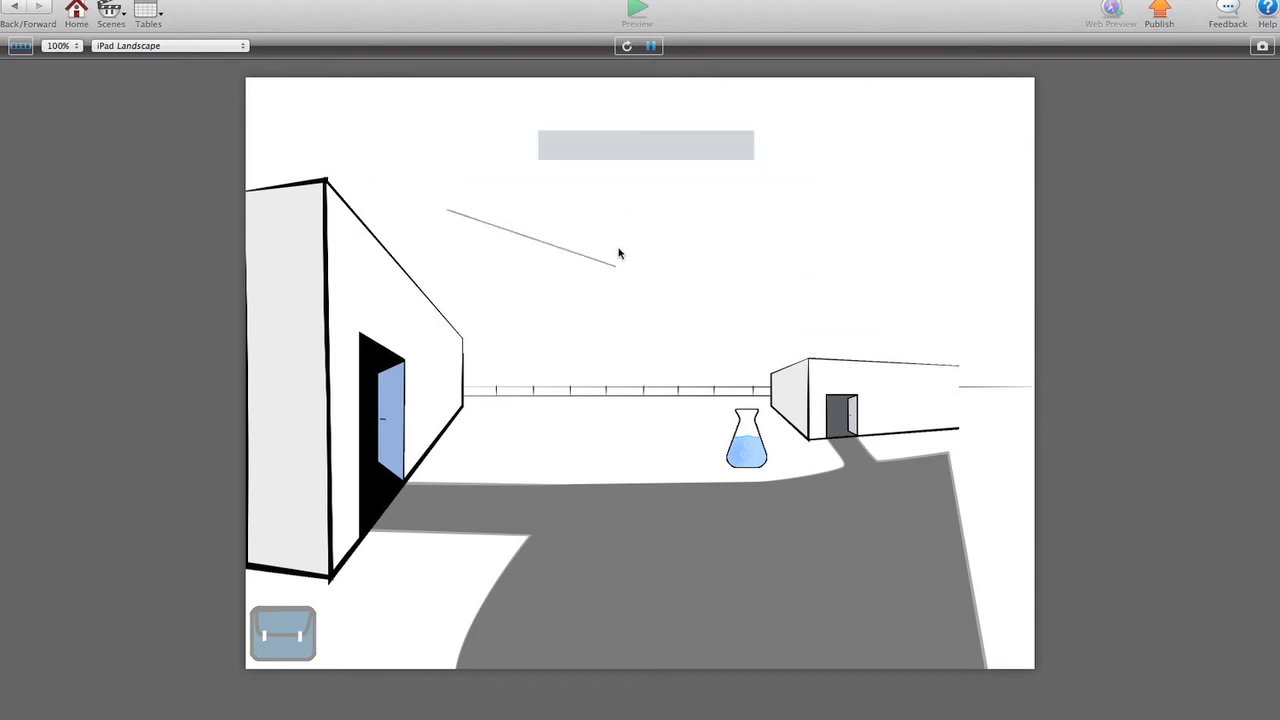
# Step: Return Home to the project overview and reopen Scene 1 in the scene editor
pyautogui.click(76, 12)
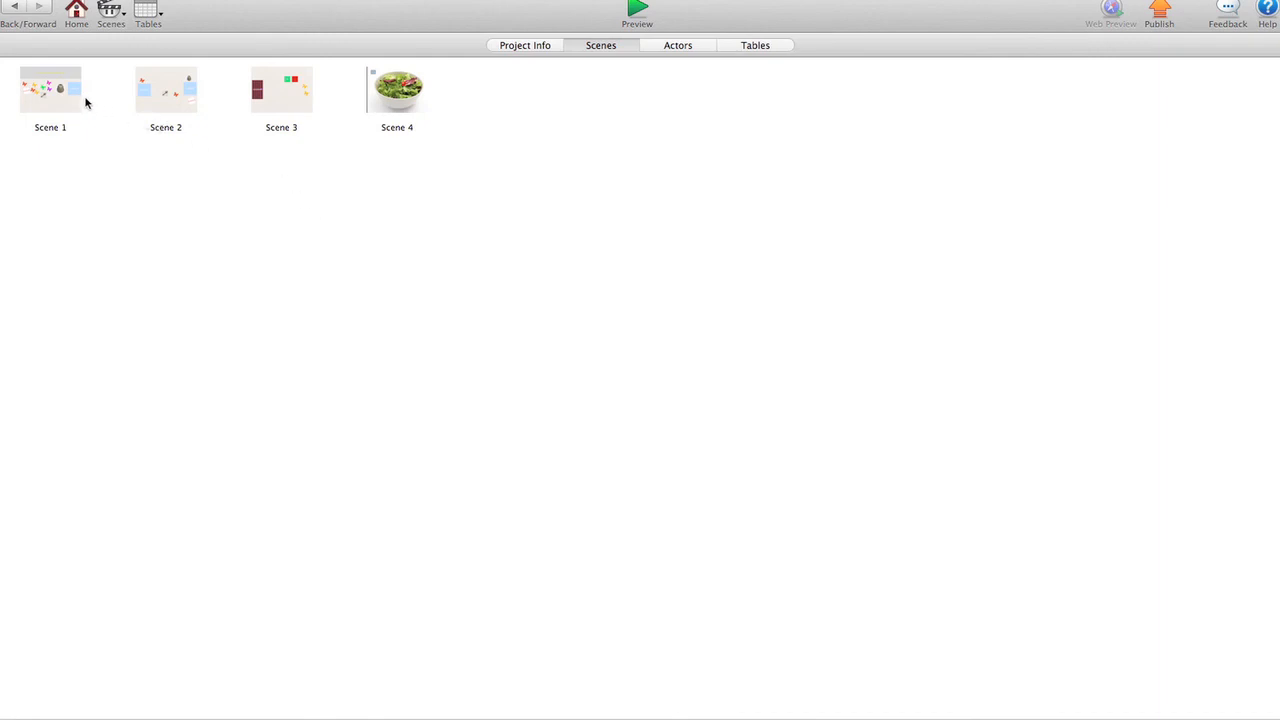
pyautogui.doubleClick(55, 100)
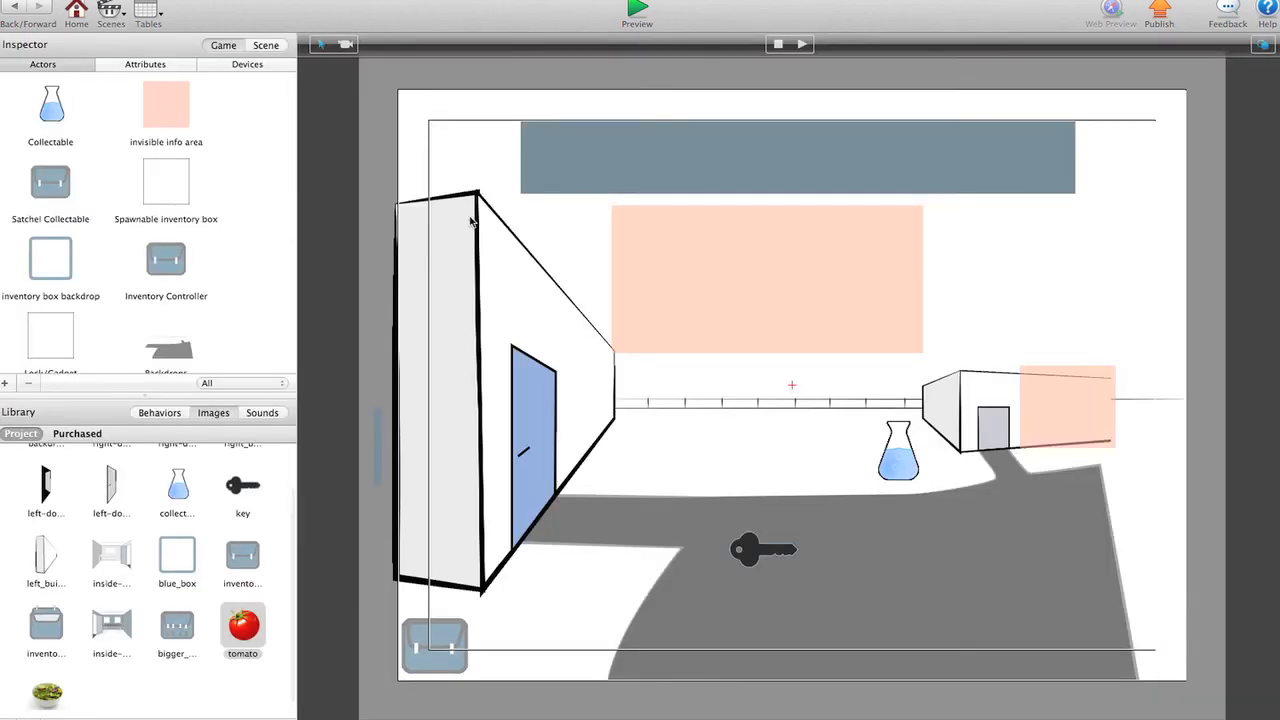